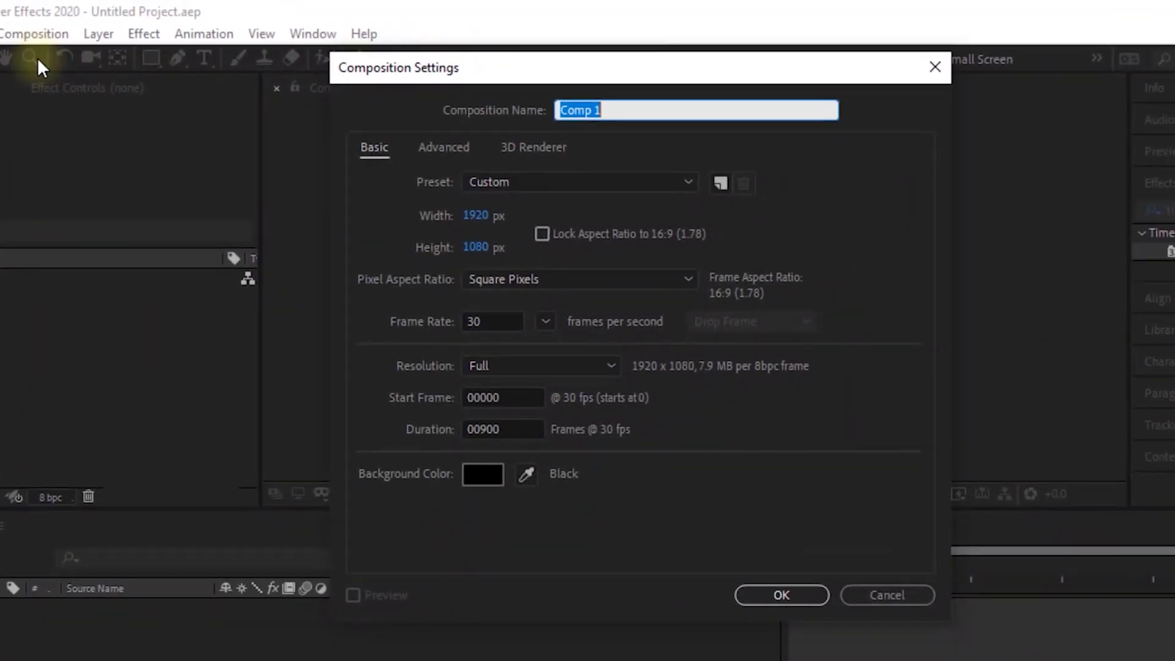
- Name the new comp Lines-1 at 1920×1080, 30 fps, 900 frames, and create it
text(Li)
key(Tab)
key(Tab)
key(Tab)
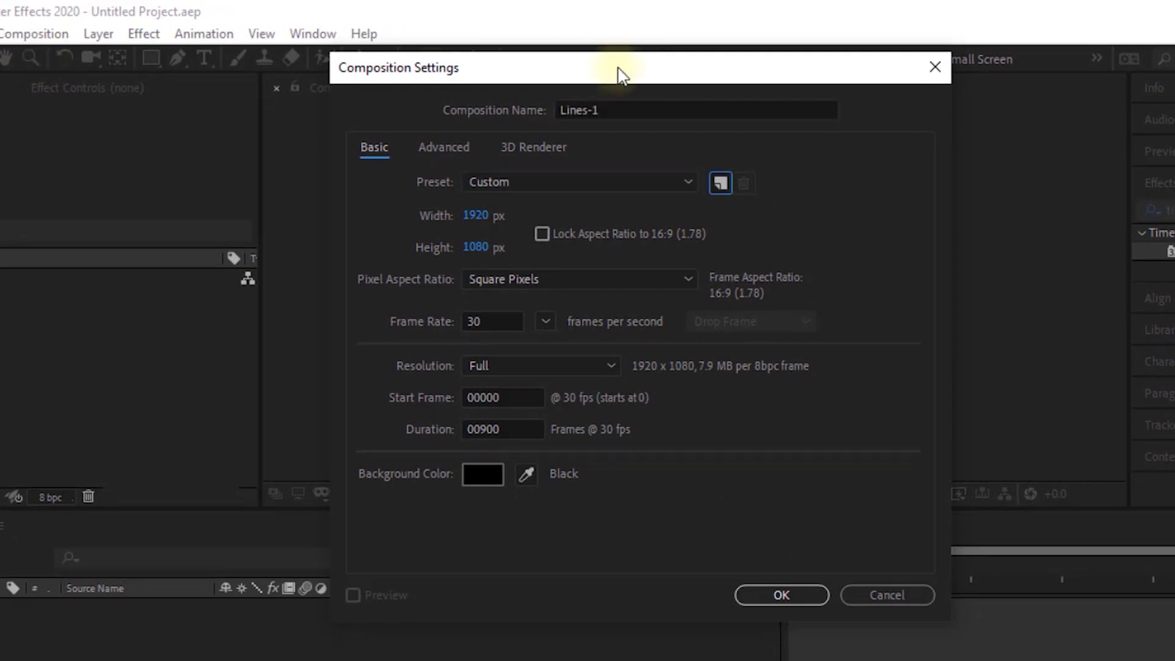
key(Tab)
key(Tab)
key(Tab)
key(Tab)
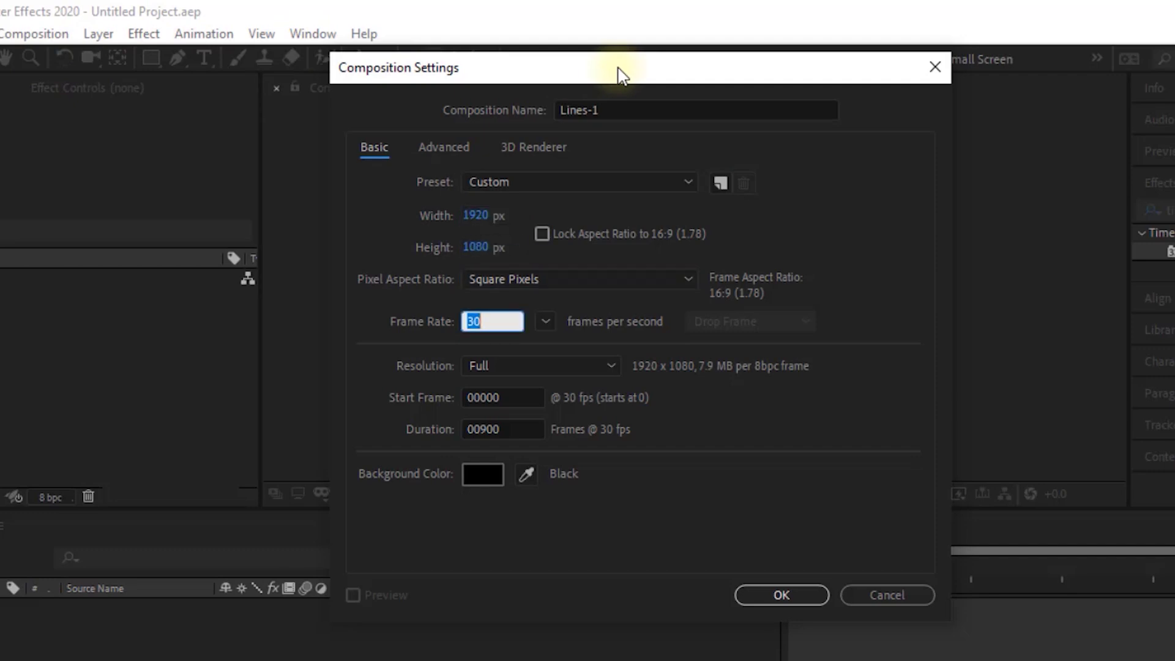
key(Tab)
key(Tab)
key(Tab)
key(Tab)
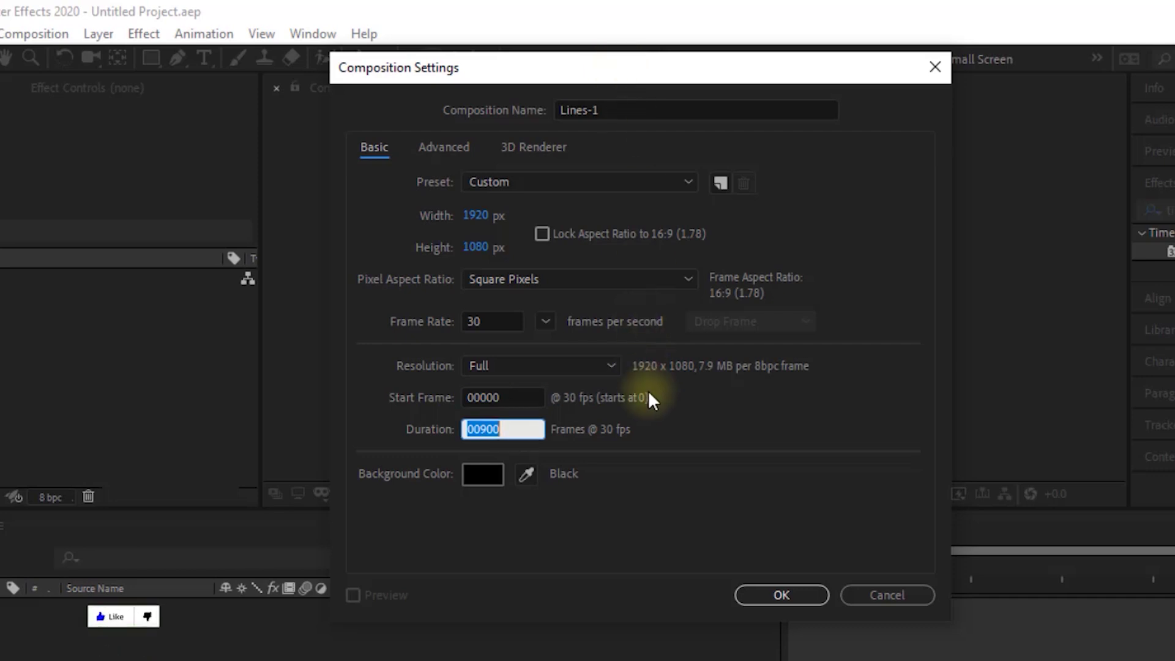
click(800, 595)
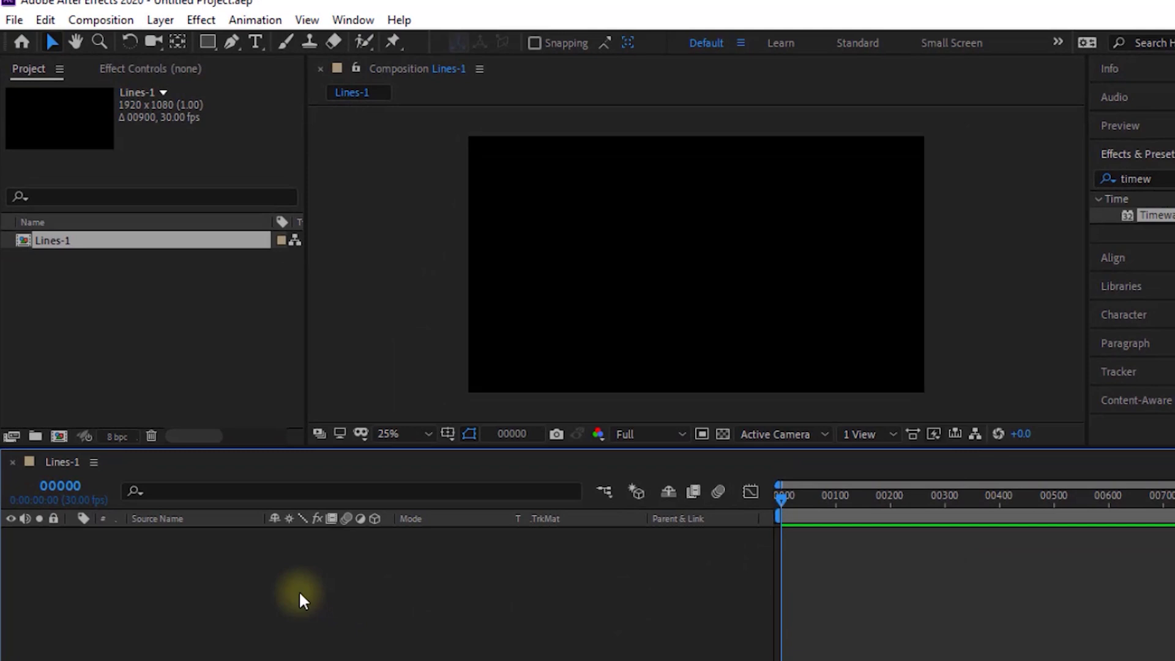
- Create a new white 1920×1080 solid layer named Grid-1
right_click(220, 589)
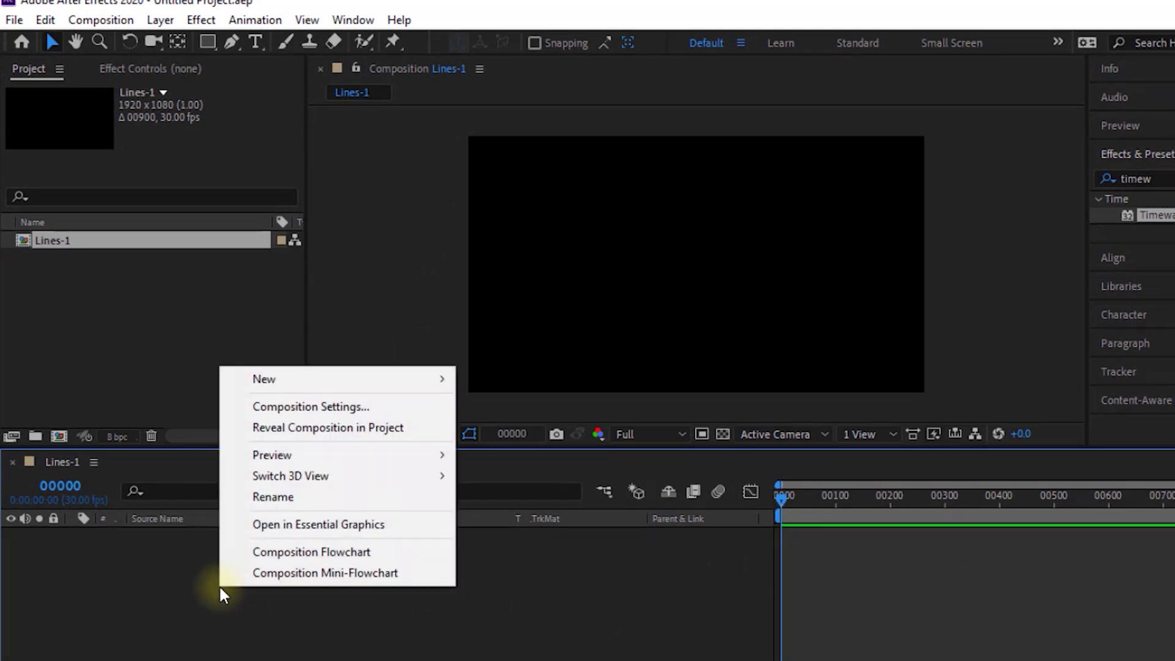
mouse_move(375, 378)
click(499, 427)
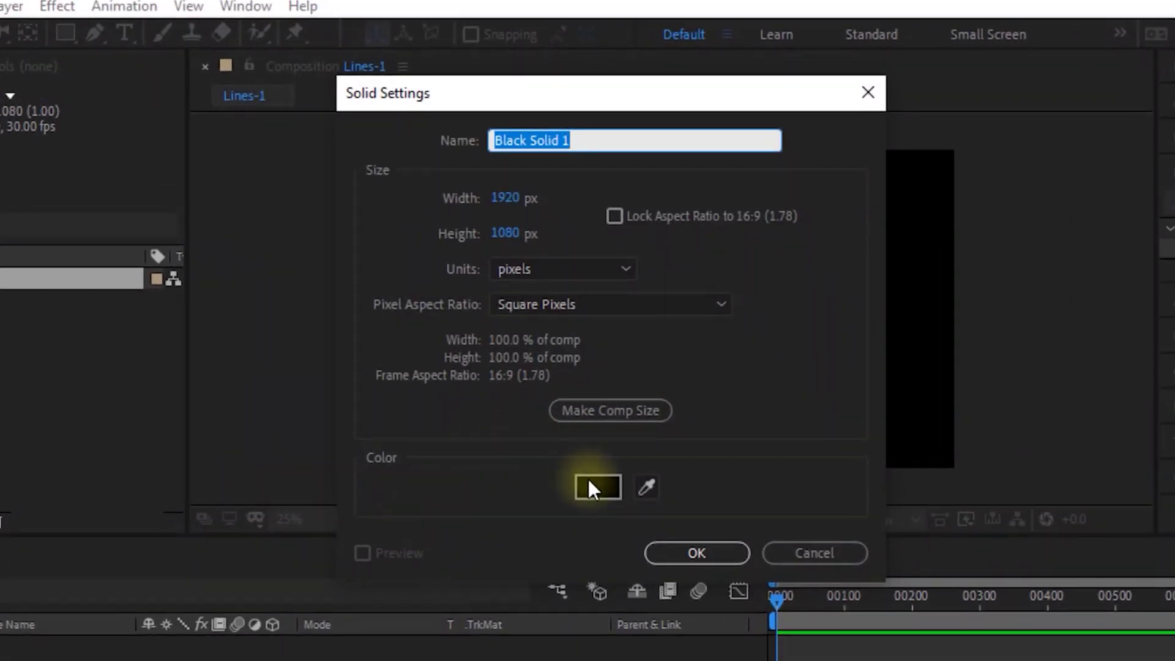
click(589, 487)
drag(534, 414, 284, 100)
click(839, 164)
click(615, 139)
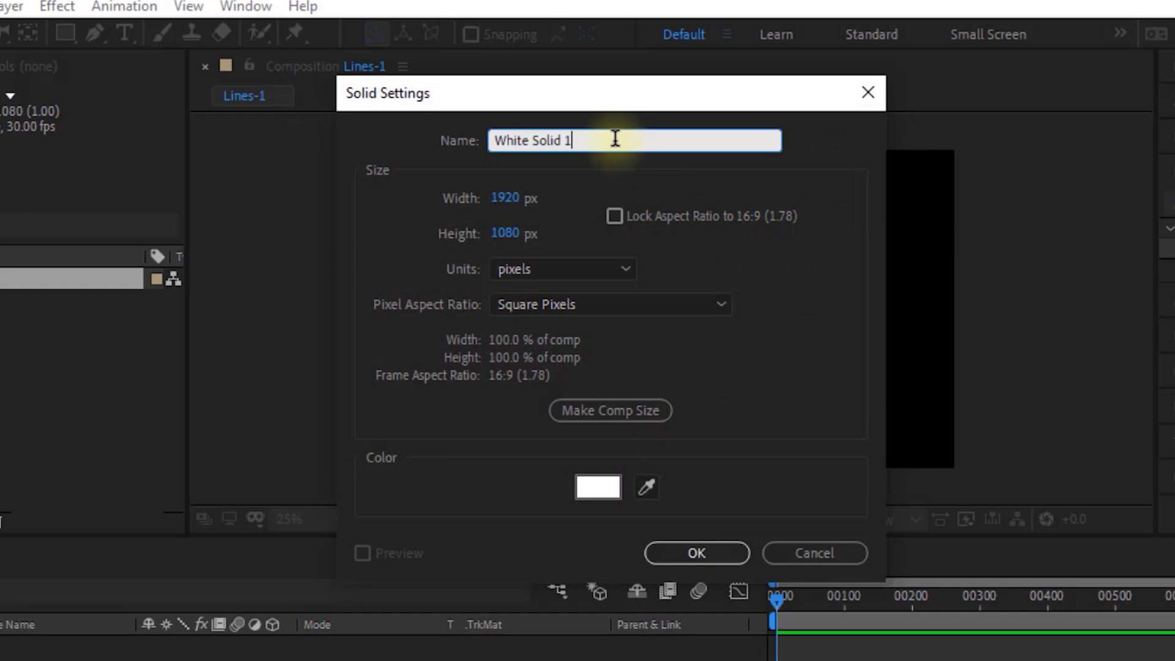
key(ctrl+a)
key(BackSpace)
text(Grid-1)
click(674, 552)
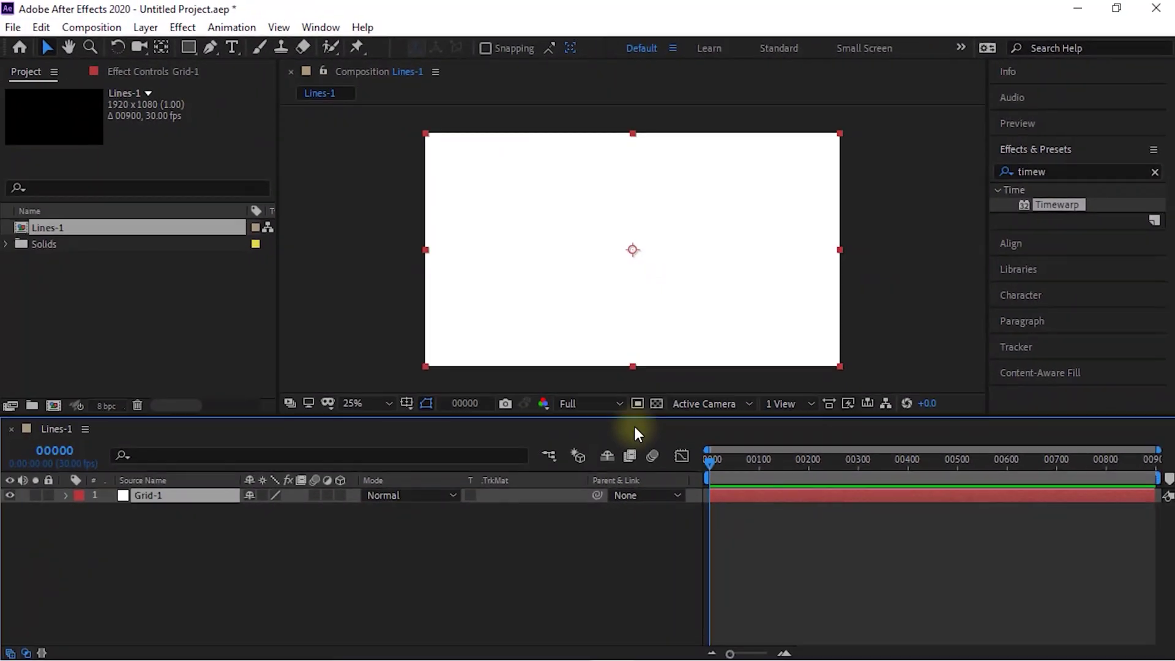
- Search the effects for 'grid' and apply Generate > Grid to the Grid-1 layer
key(h)
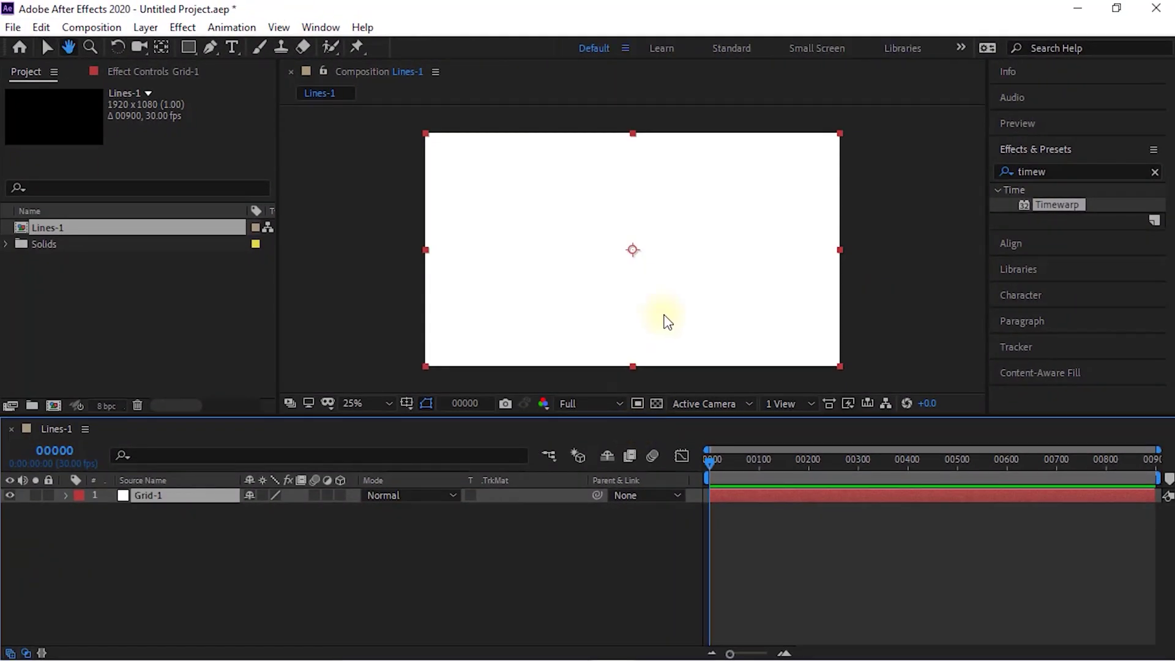
drag(742, 246, 624, 244)
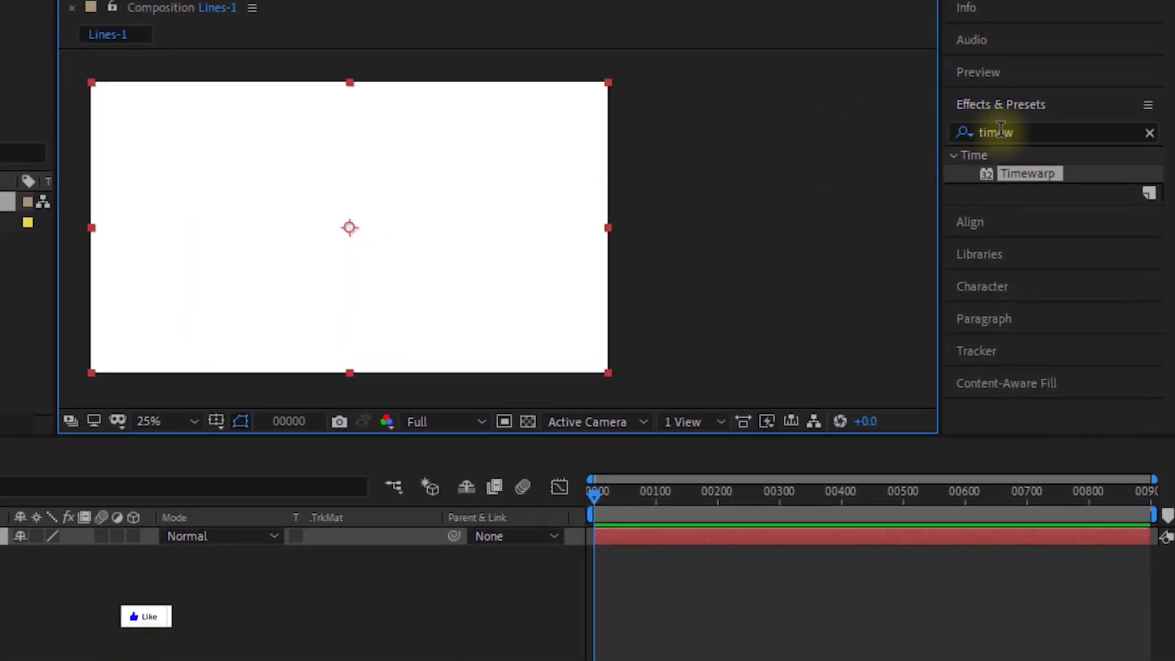
click(1027, 130)
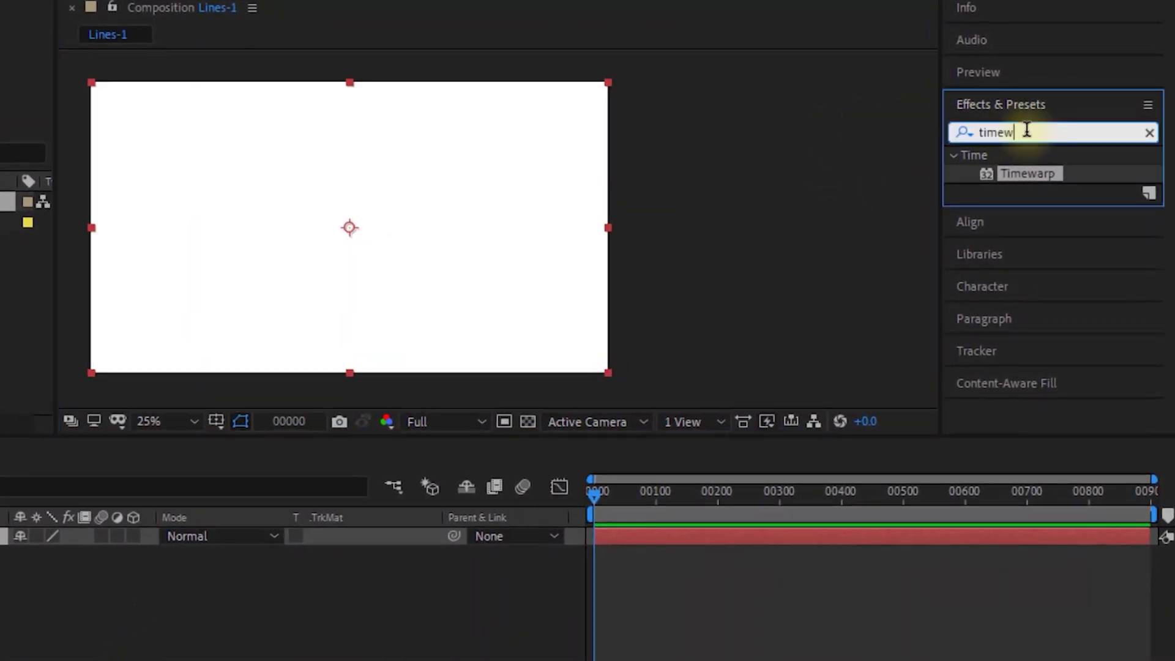
key(BackSpace)
key(BackSpace)
key(BackSpace)
key(BackSpace)
key(BackSpace)
text(grid)
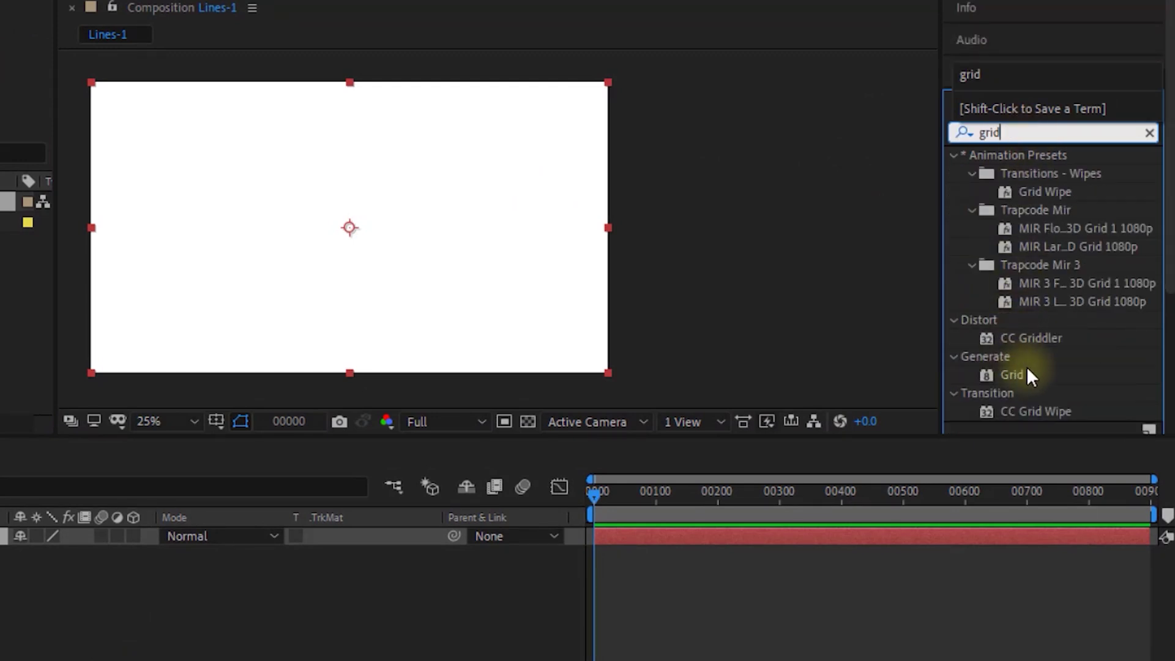
double_click(1012, 374)
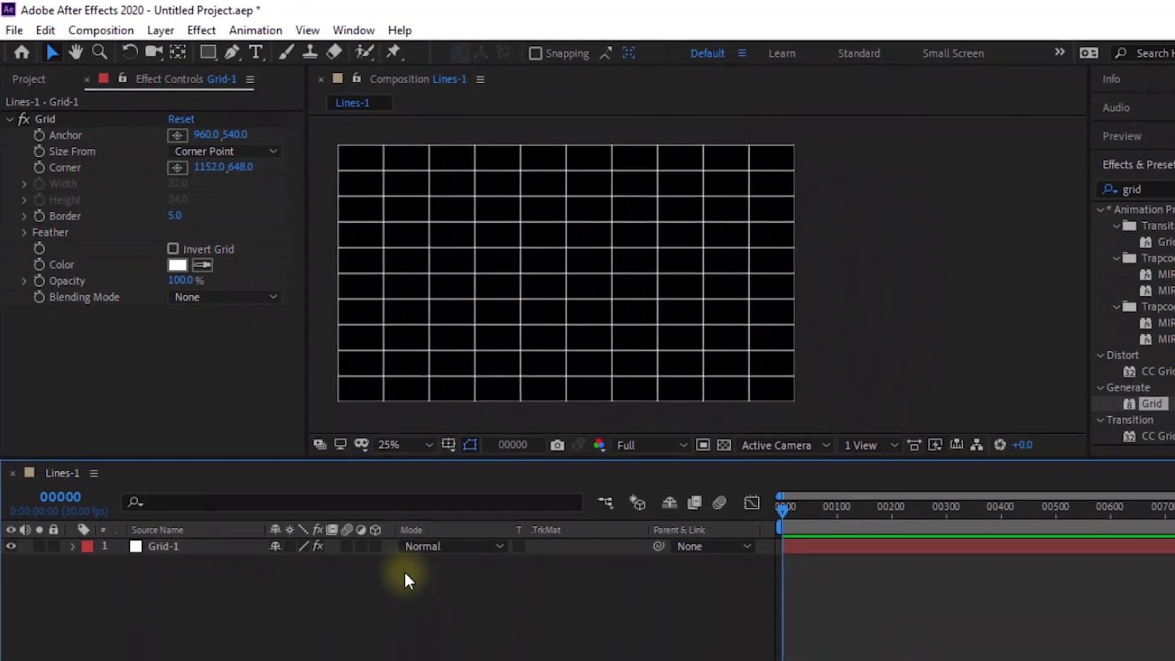
- Give the Grid effect's Anchor a wiggle(.1,200) expression
click(406, 578)
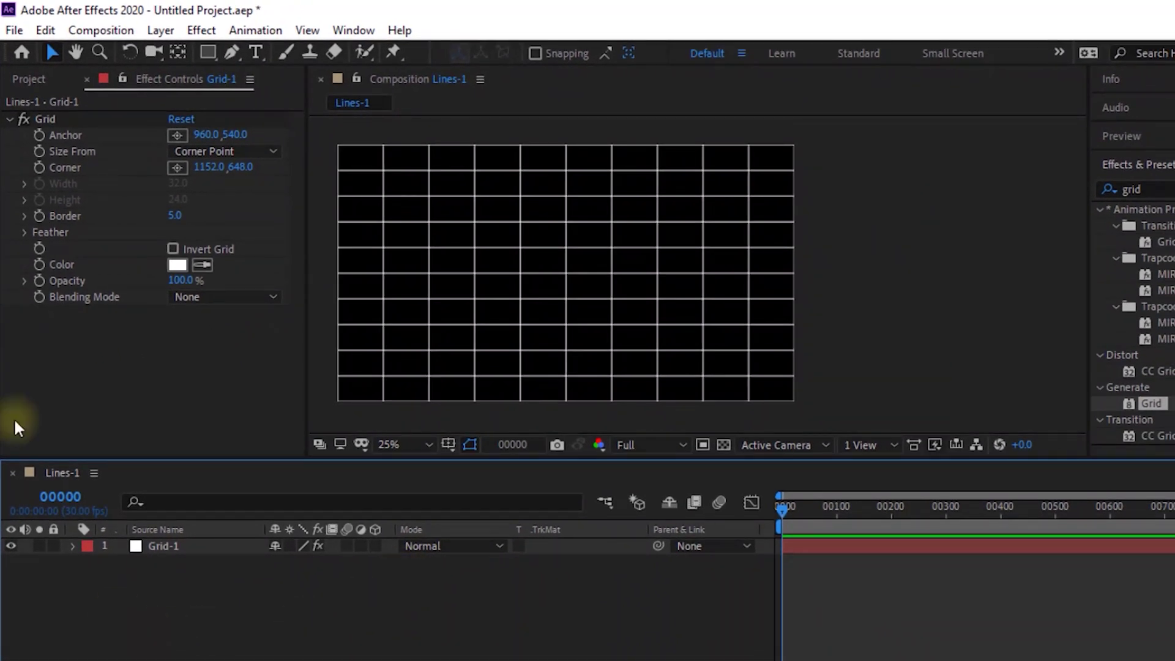
alt+click(39, 135)
text(wigg)
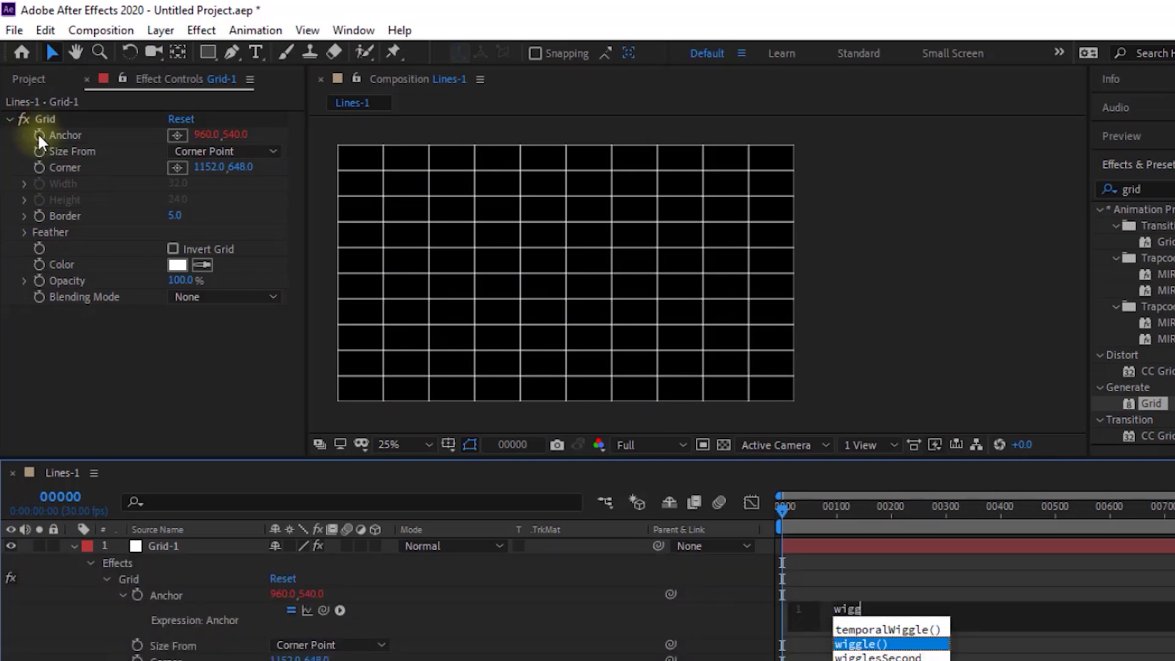
key(Return)
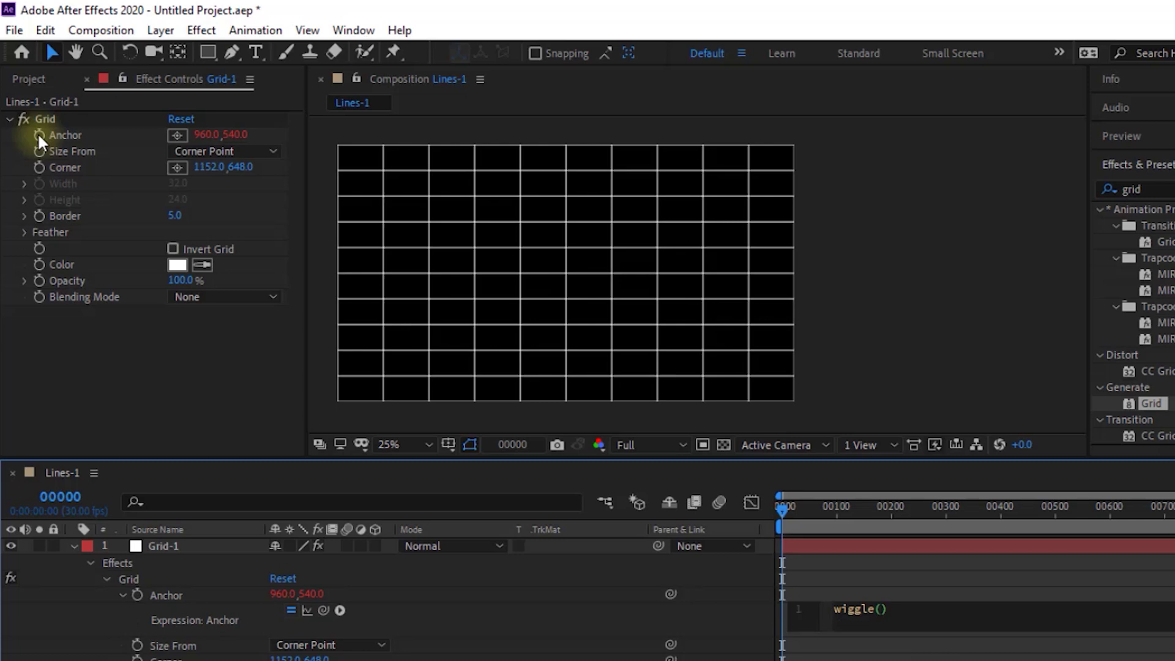
text(.1,)
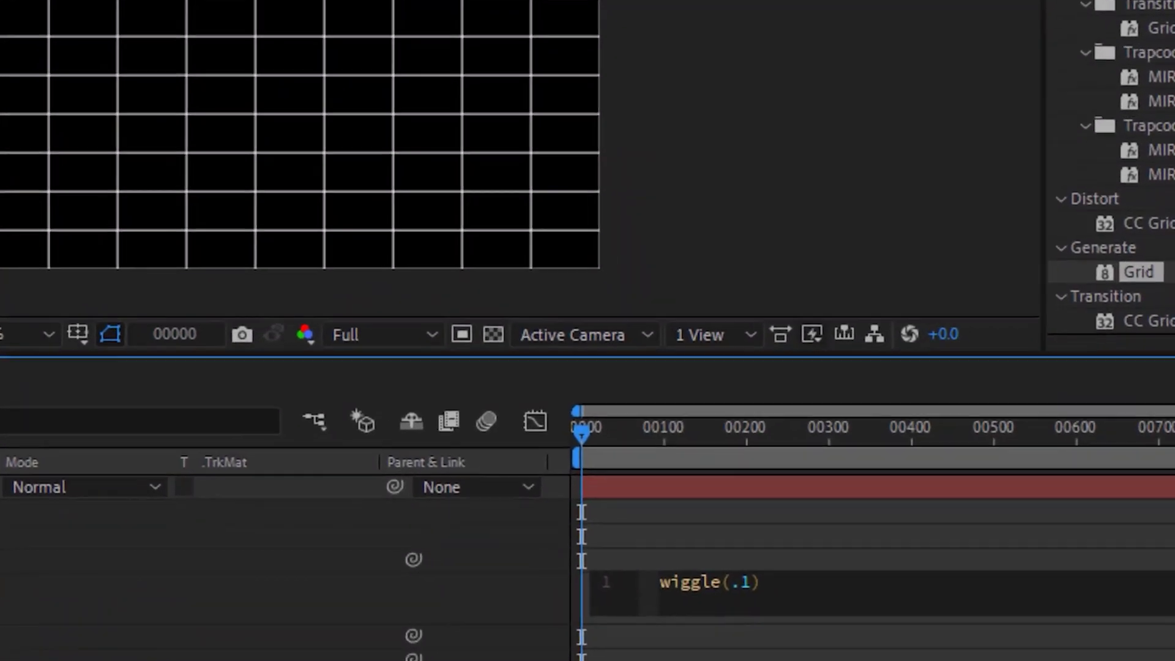
text(200)
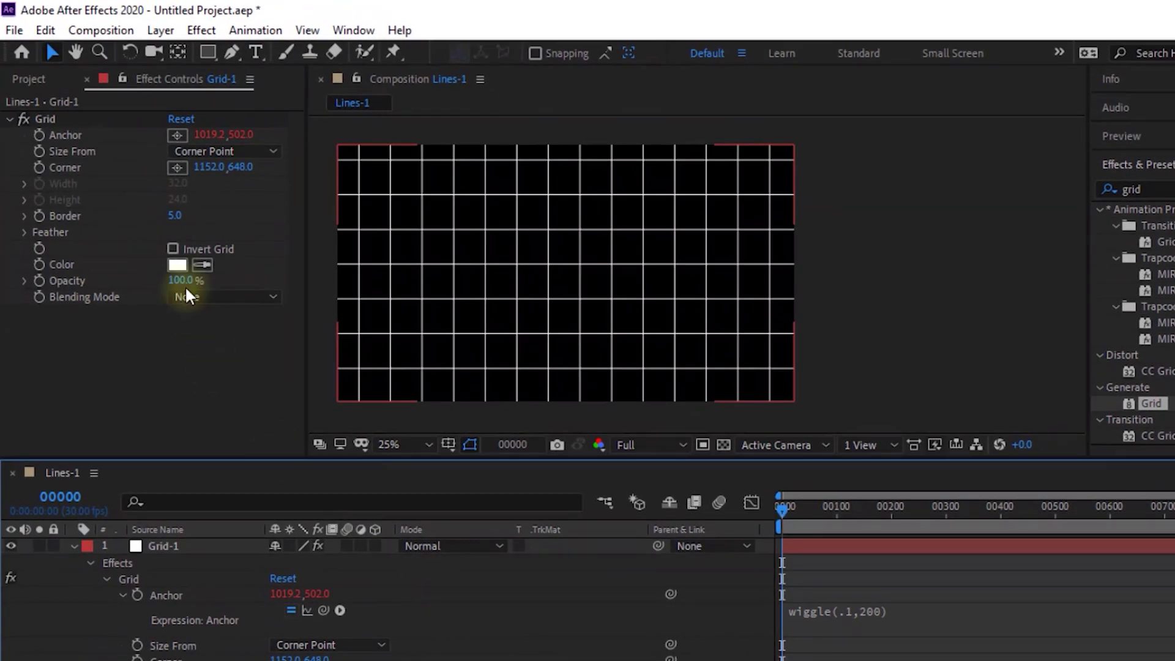
- Set the Grid's Corner Y to 6 and add a wiggle(.1,200) expression to Corner
click(211, 167)
key(Tab)
text(6)
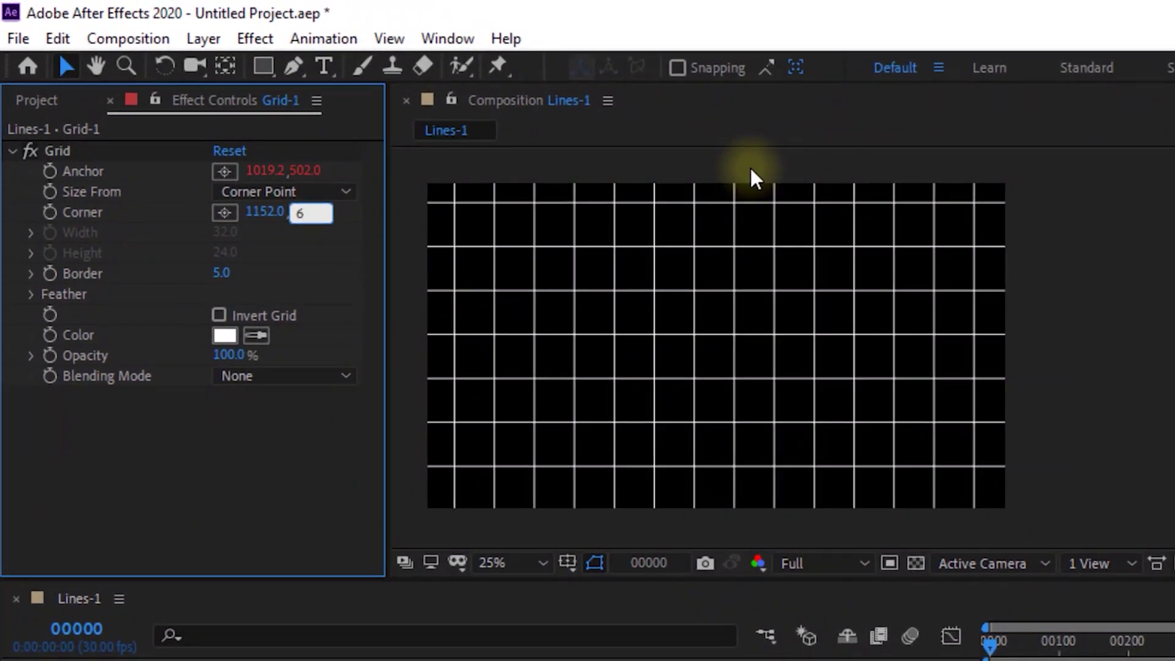
key(Return)
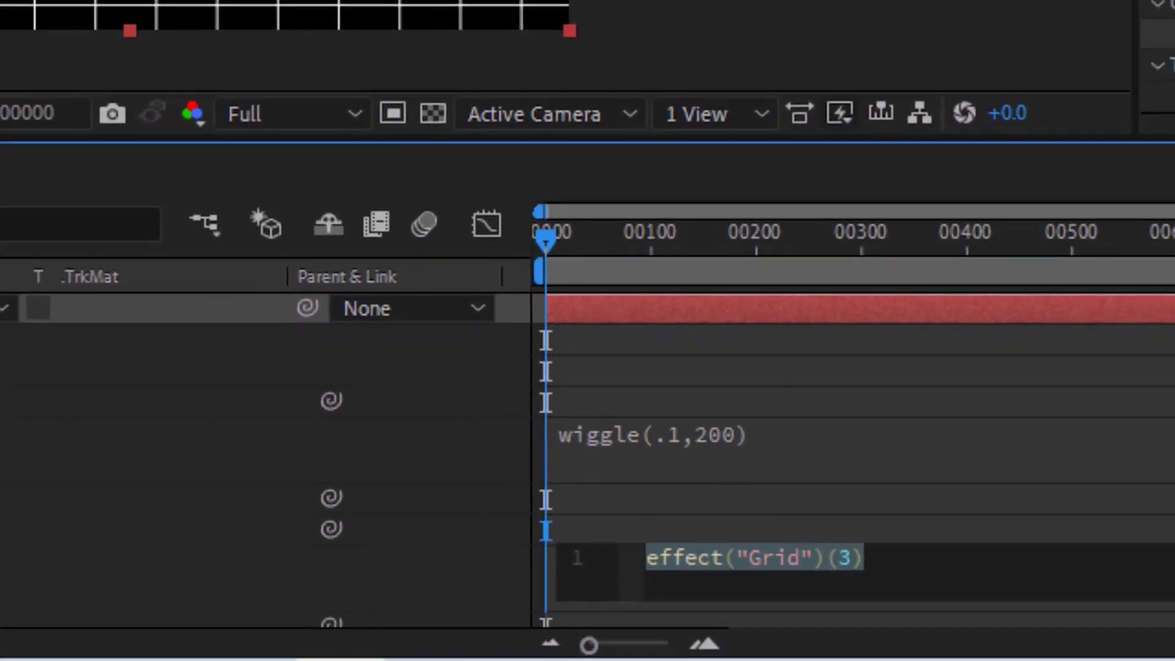
text(wigg)
key(Return)
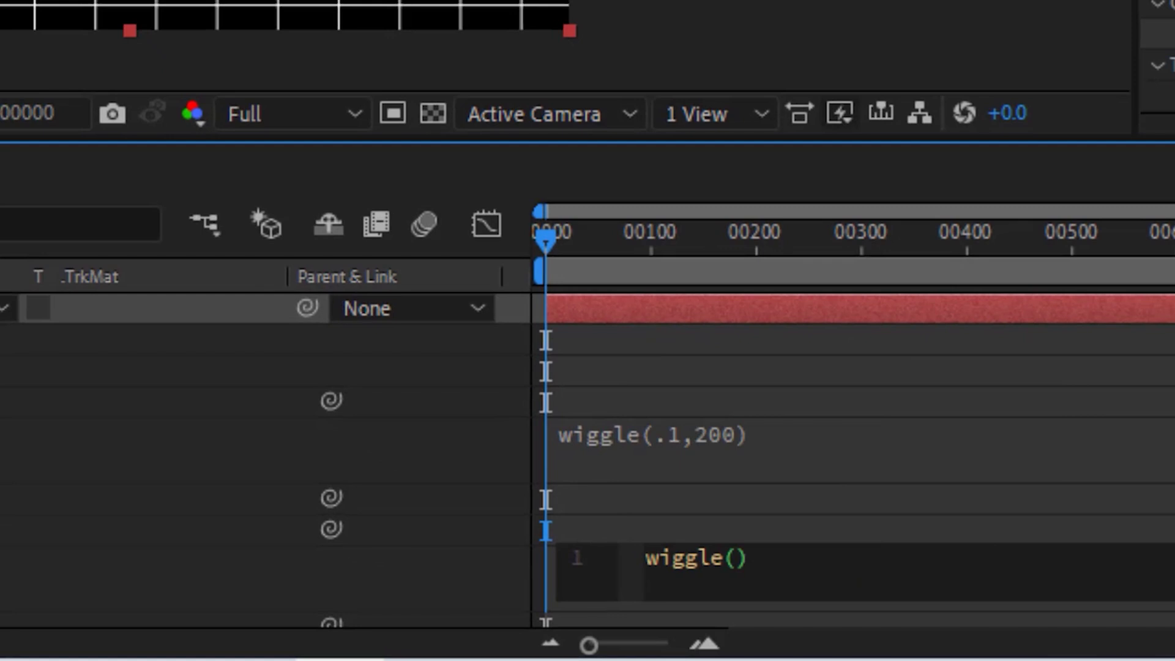
text(.1,200)
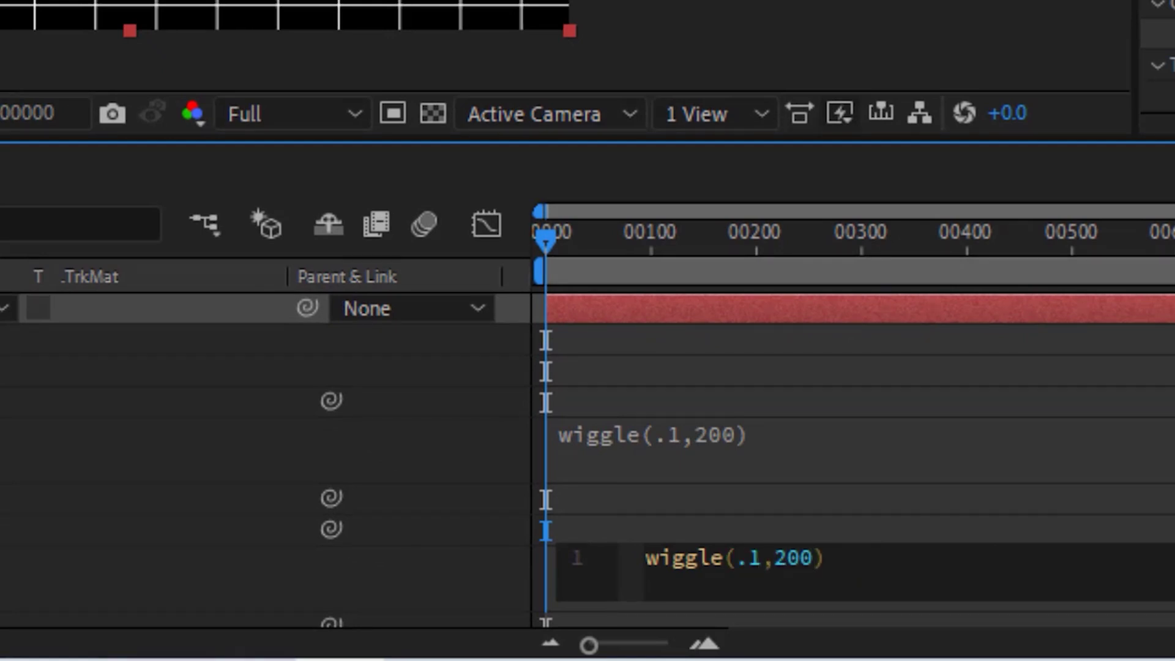
click(6, 395)
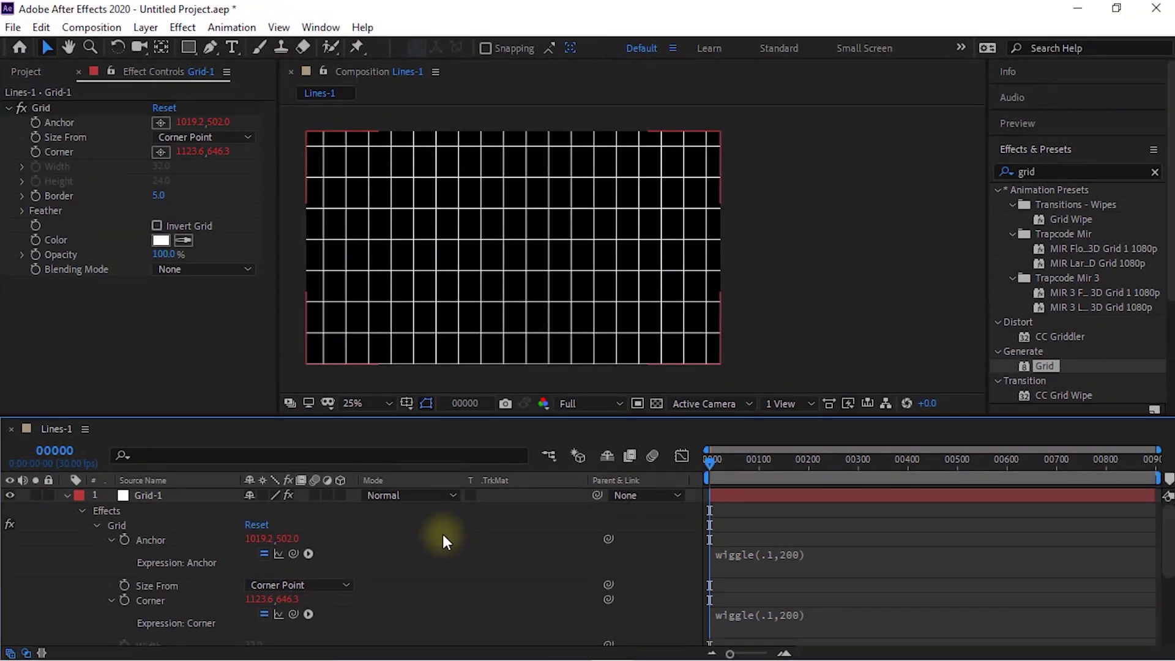
click(442, 531)
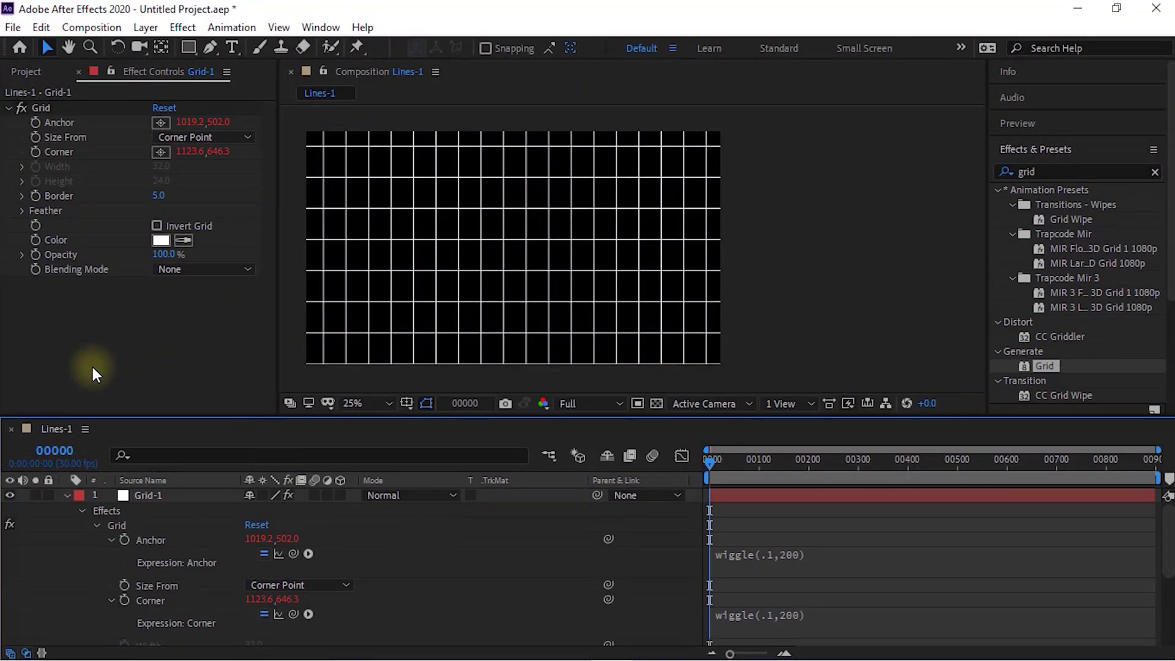
- Start keyframing the grid's Border with a value of 0 on the current frame
click(66, 495)
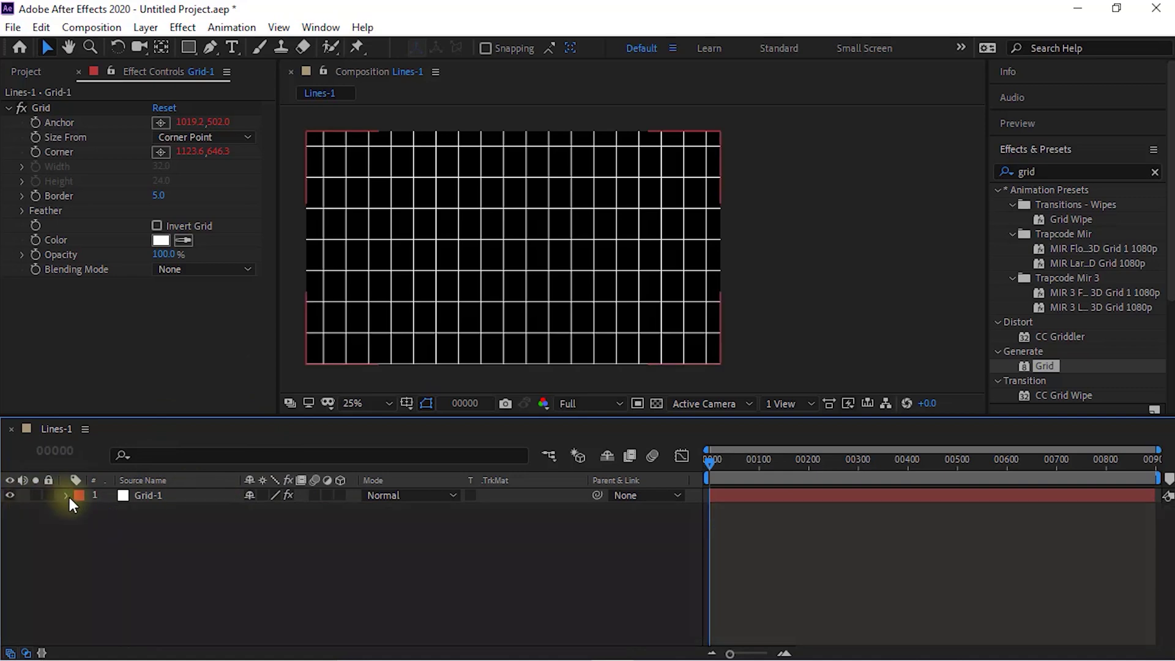
click(527, 542)
drag(739, 459, 675, 464)
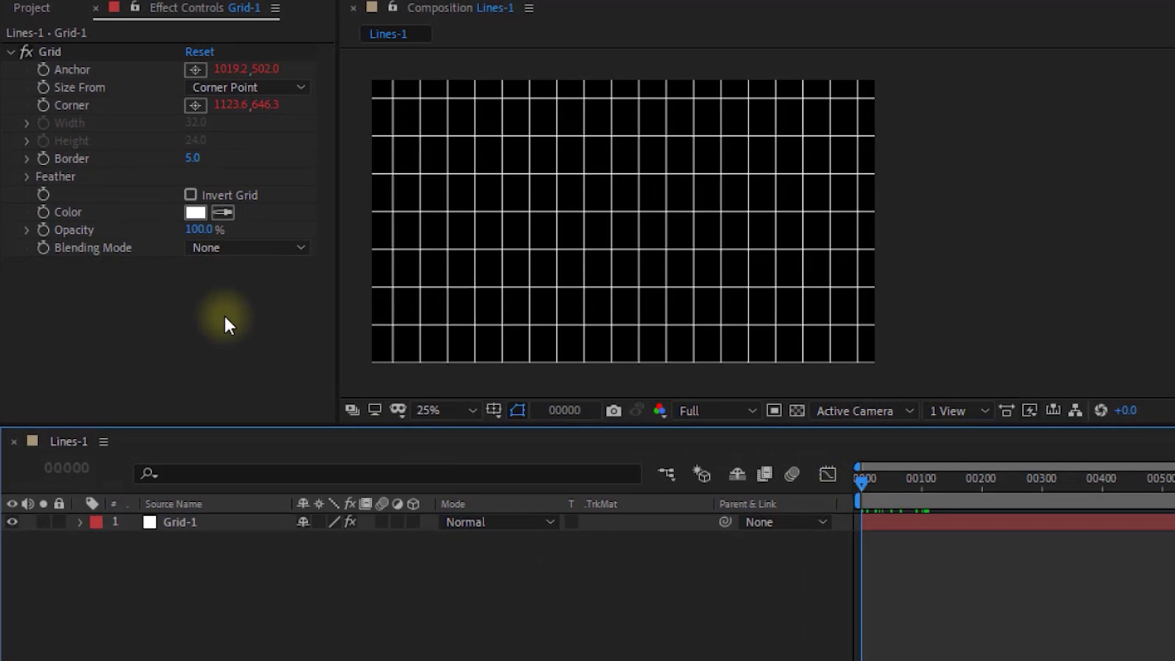
click(44, 159)
click(192, 158)
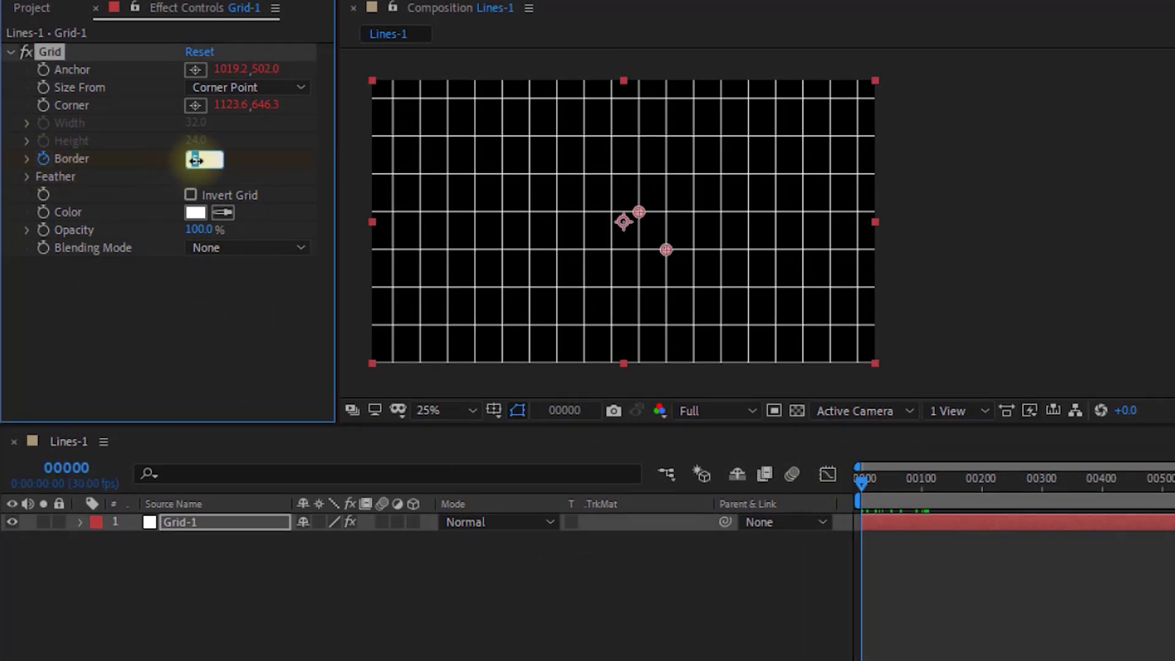
text(0)
key(Return)
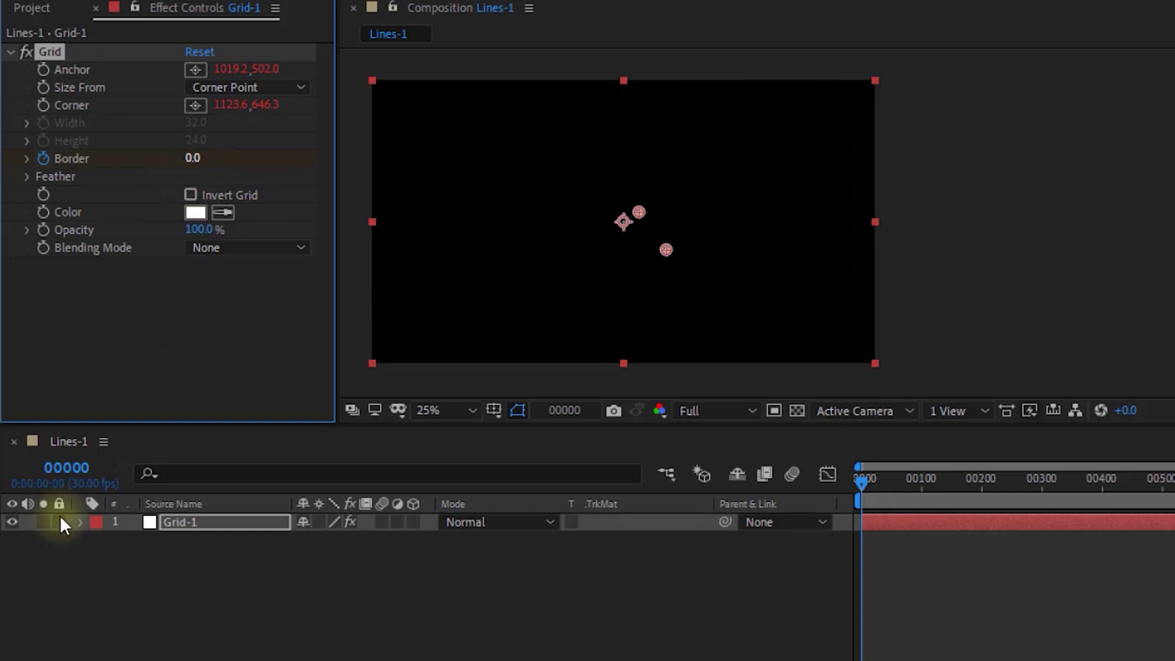
- Set the Border to 5 at frame 90
click(67, 470)
text(90)
key(Return)
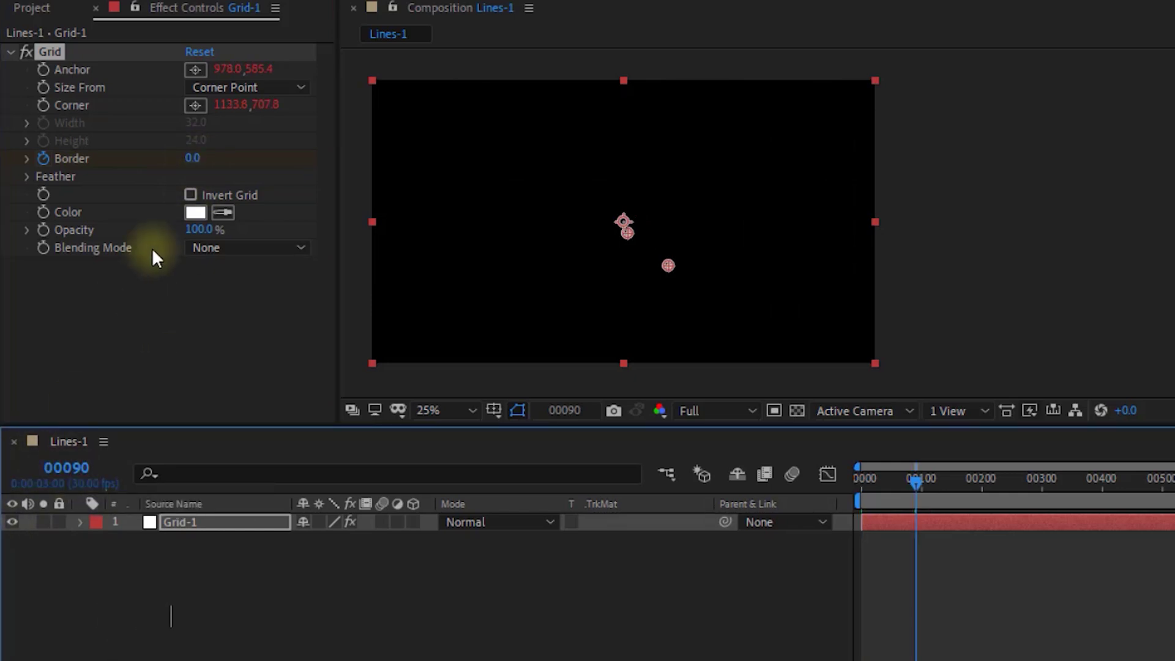
click(192, 157)
text(5)
key(Return)
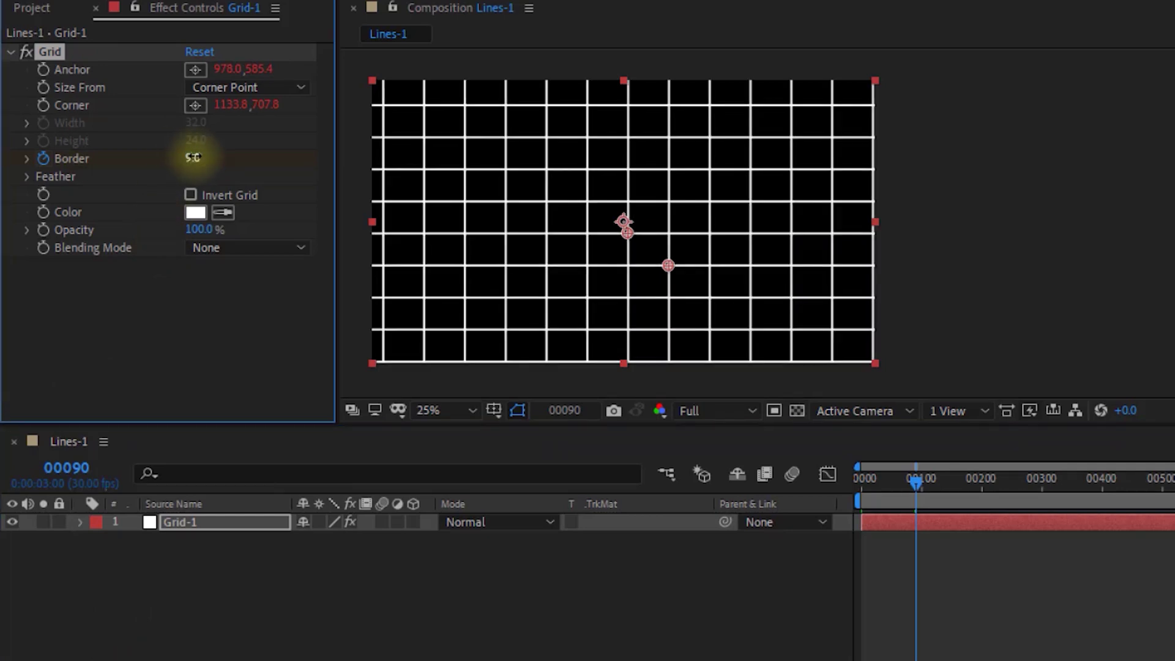
- Add a Border keyframe at frame 810 to hold its width
click(64, 469)
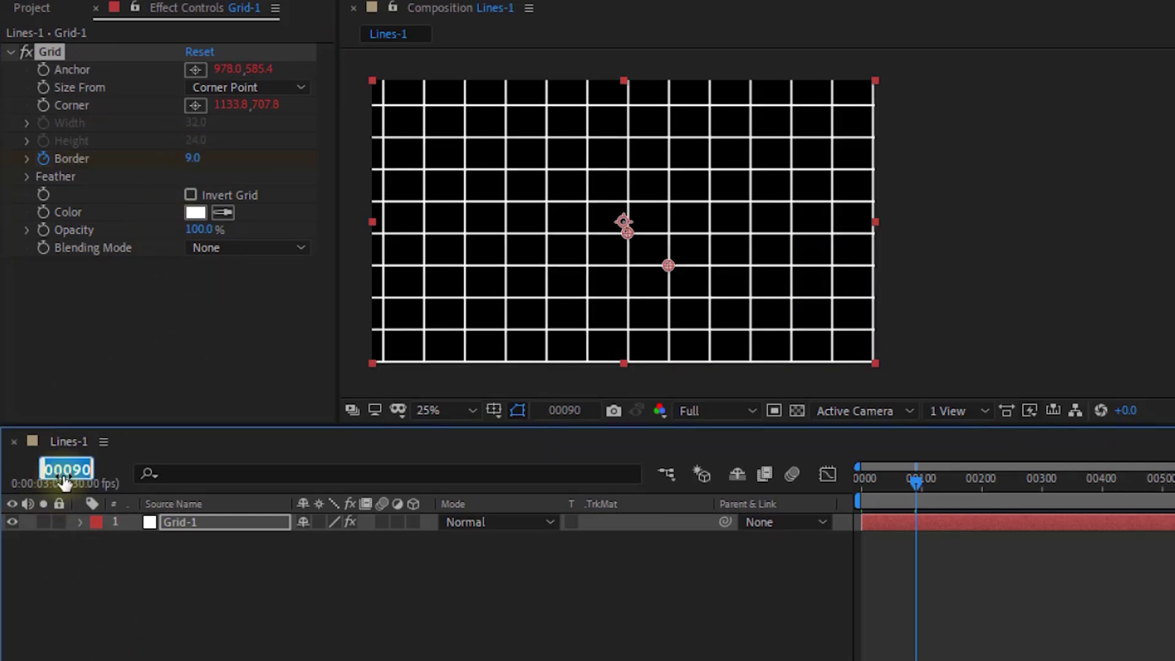
text(810)
key(Return)
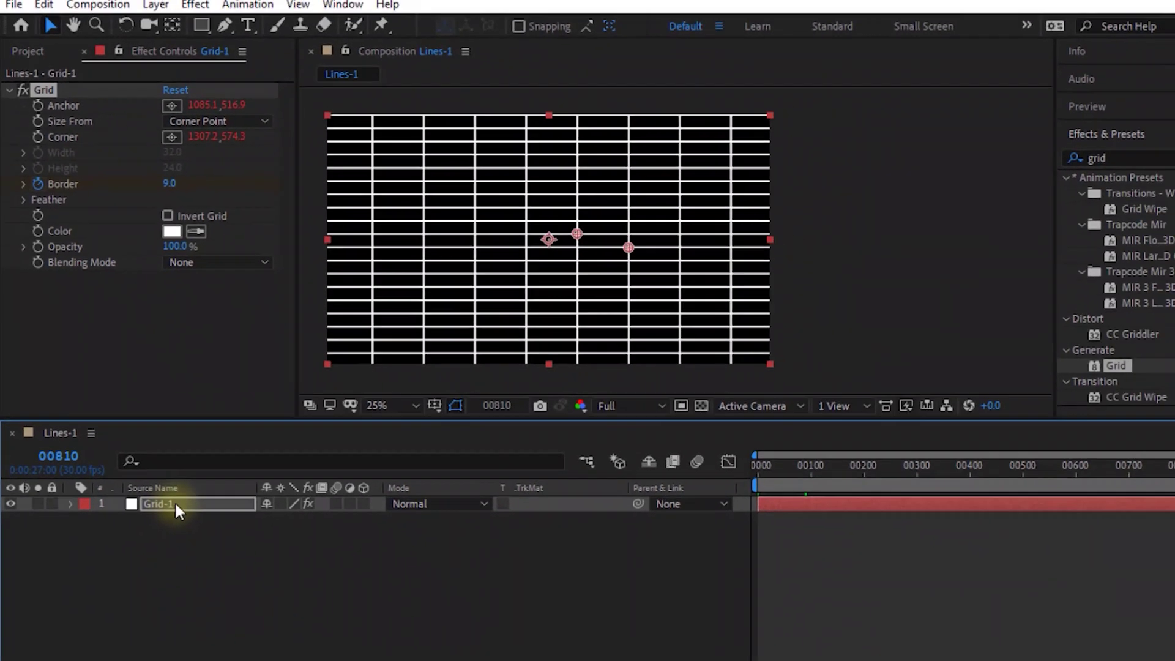
click(197, 520)
key(u)
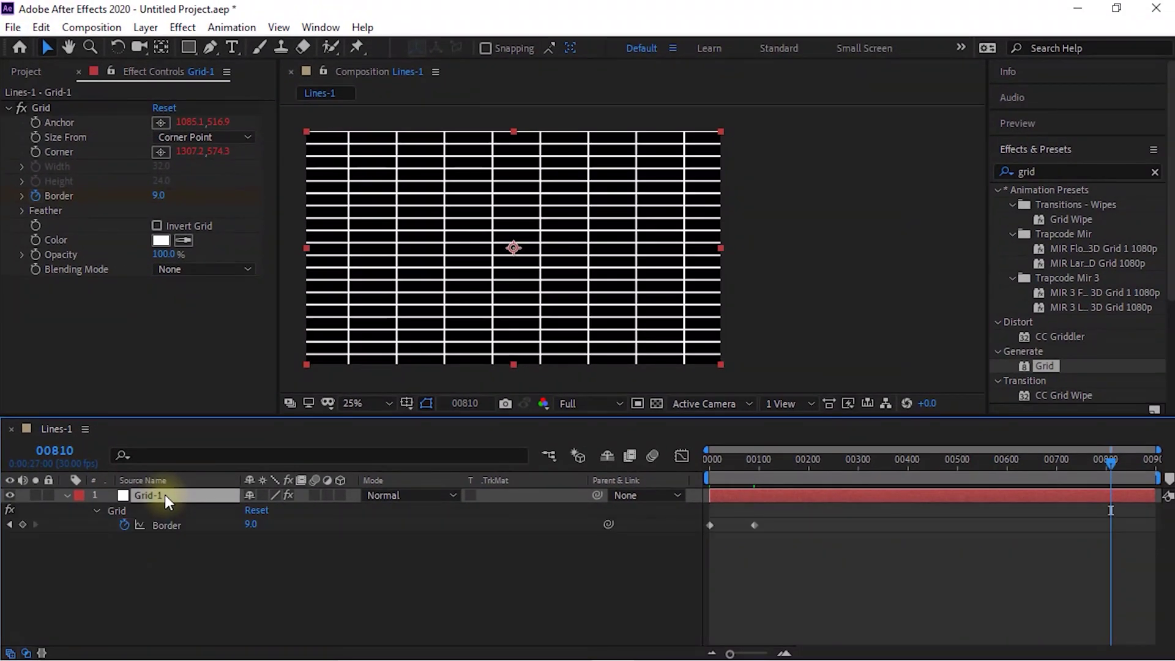
click(23, 523)
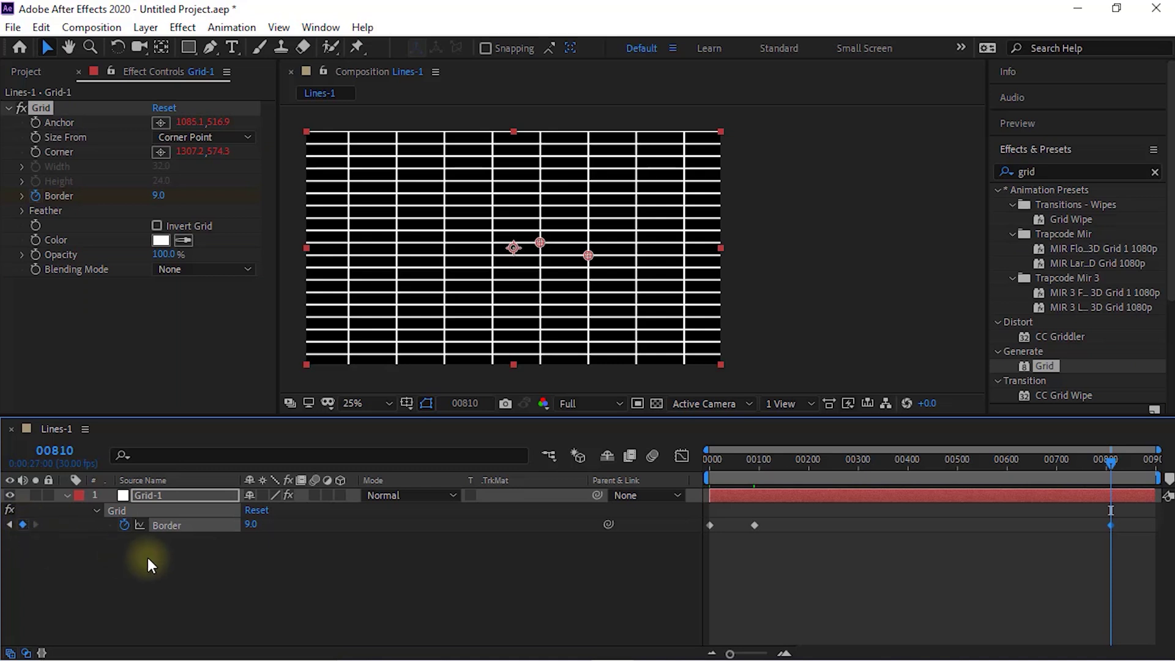
- Set the Border to 0.0 at frame 899 and select the two middle Border keyframes
click(75, 456)
text(899)
key(Return)
click(160, 196)
text(0)
key(Return)
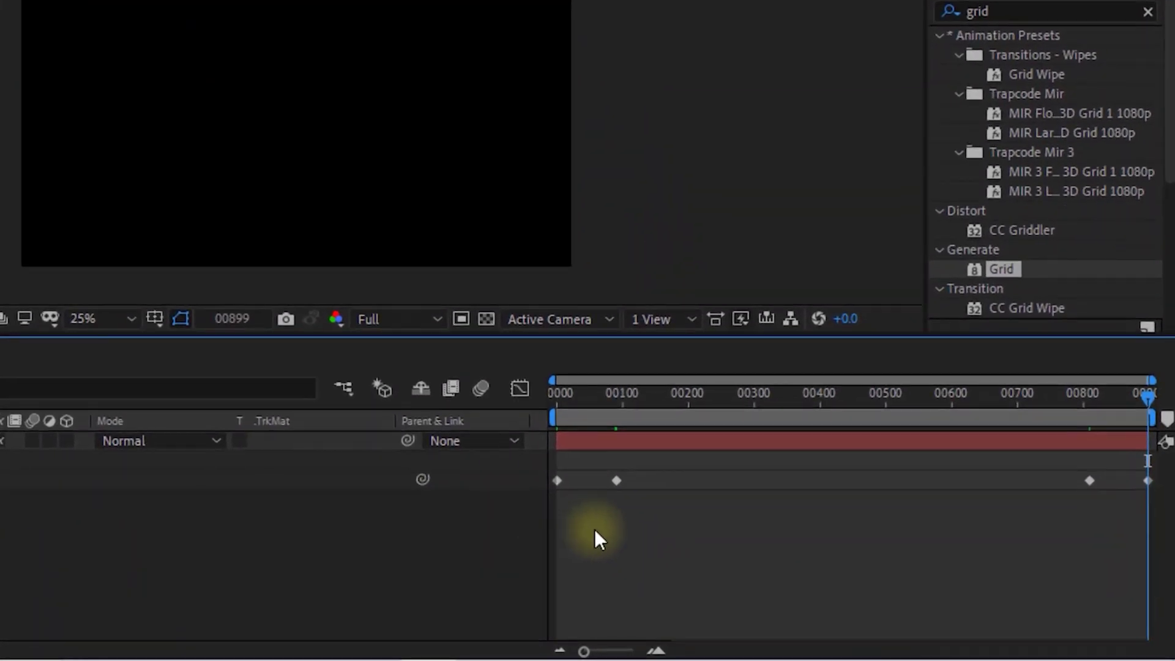
drag(594, 529, 1103, 454)
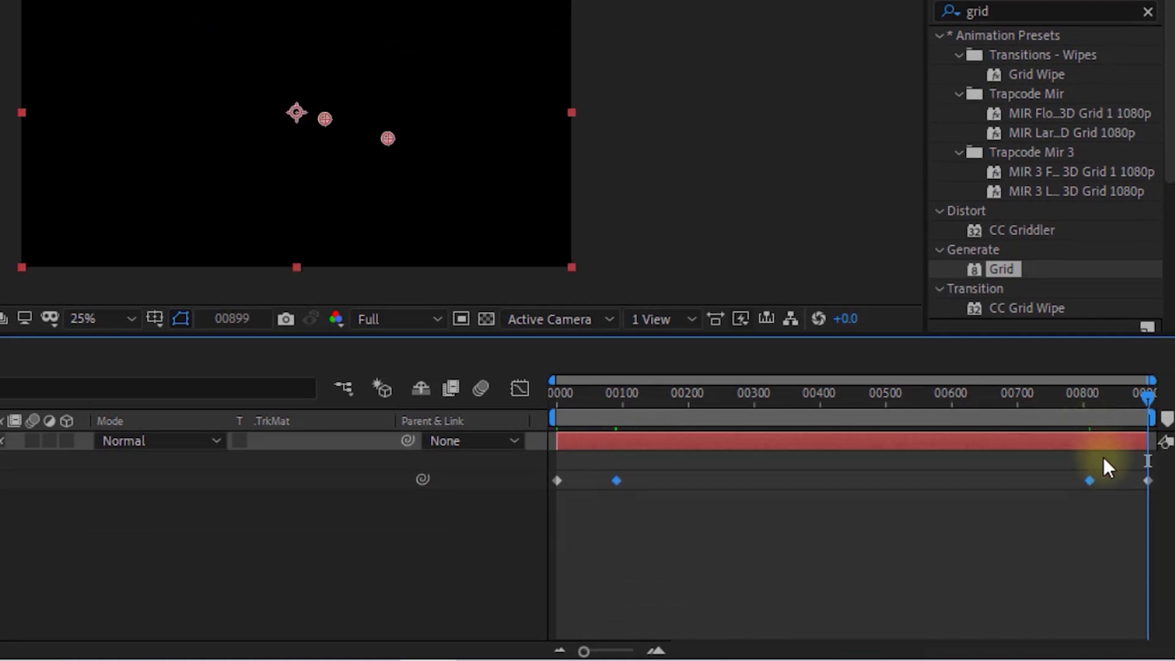
- Apply Easy Ease to the Border keyframes at frames 90 and 810, then scrub to check
right_click(1085, 480)
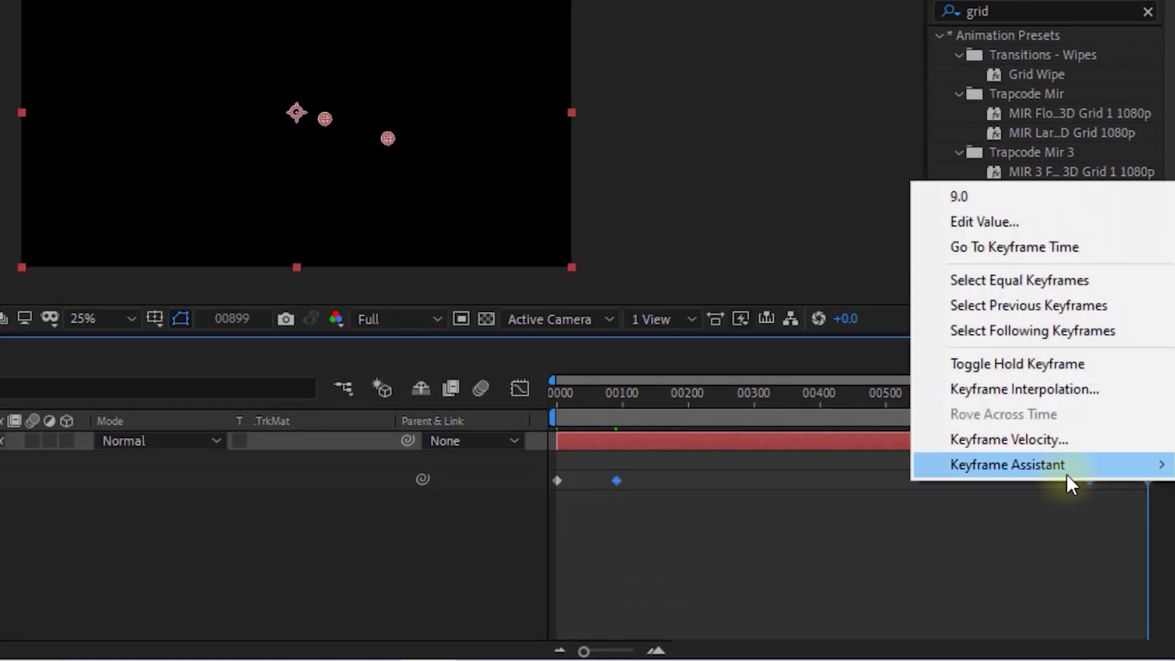
mouse_move(1066, 474)
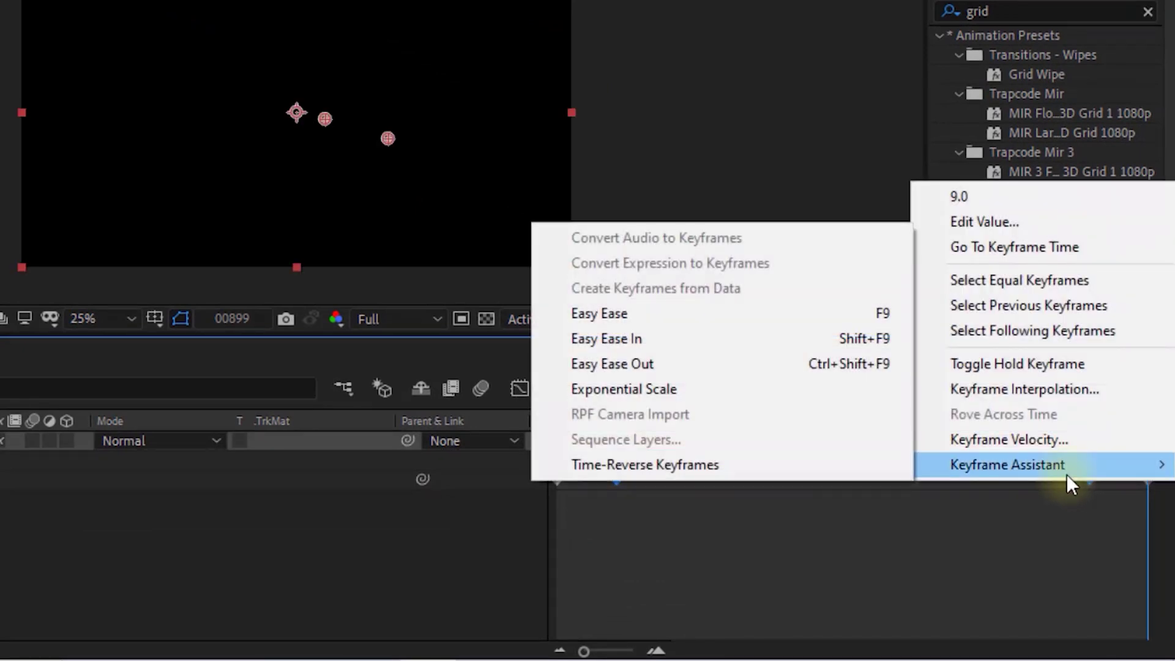
click(772, 313)
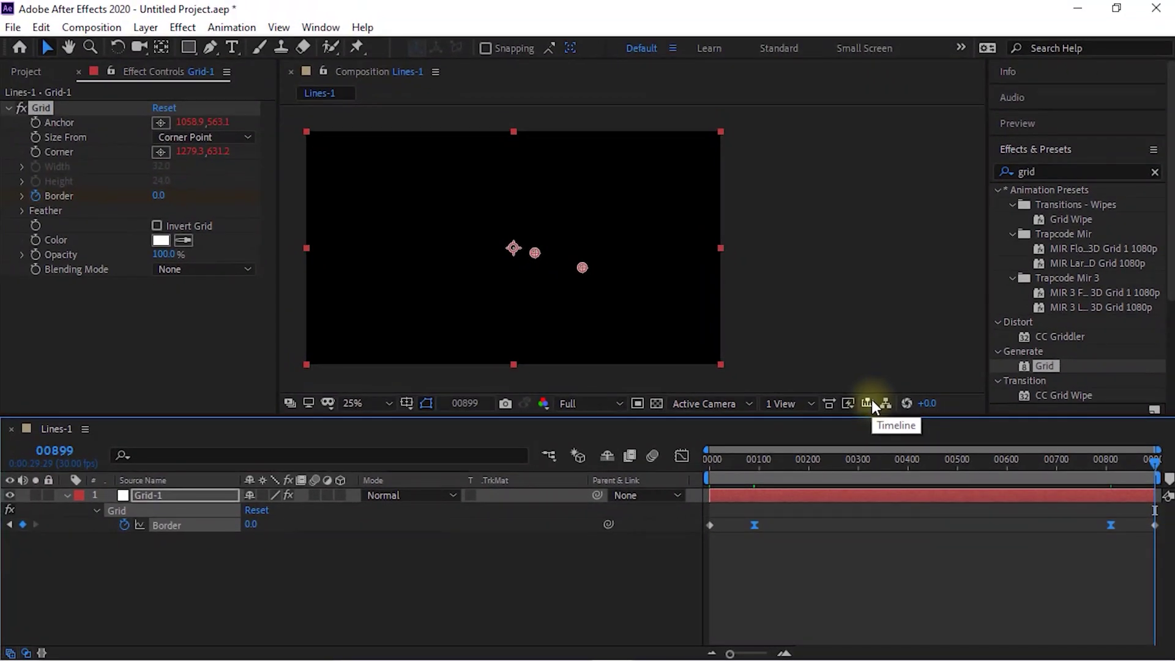
click(64, 495)
click(71, 542)
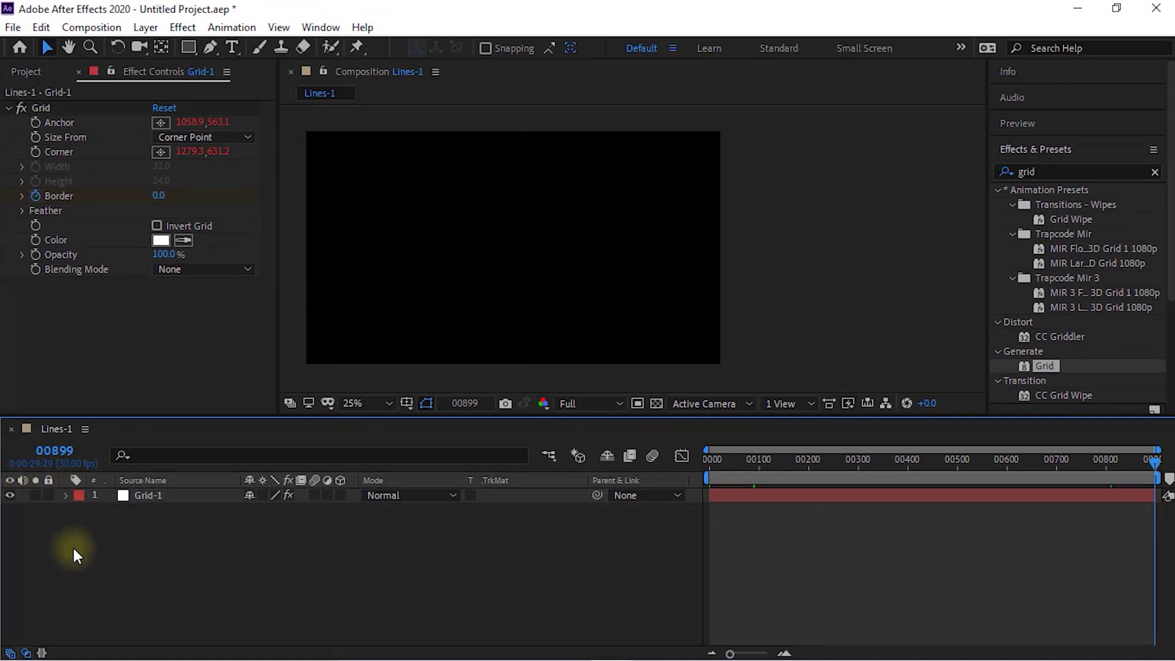
drag(851, 459, 808, 467)
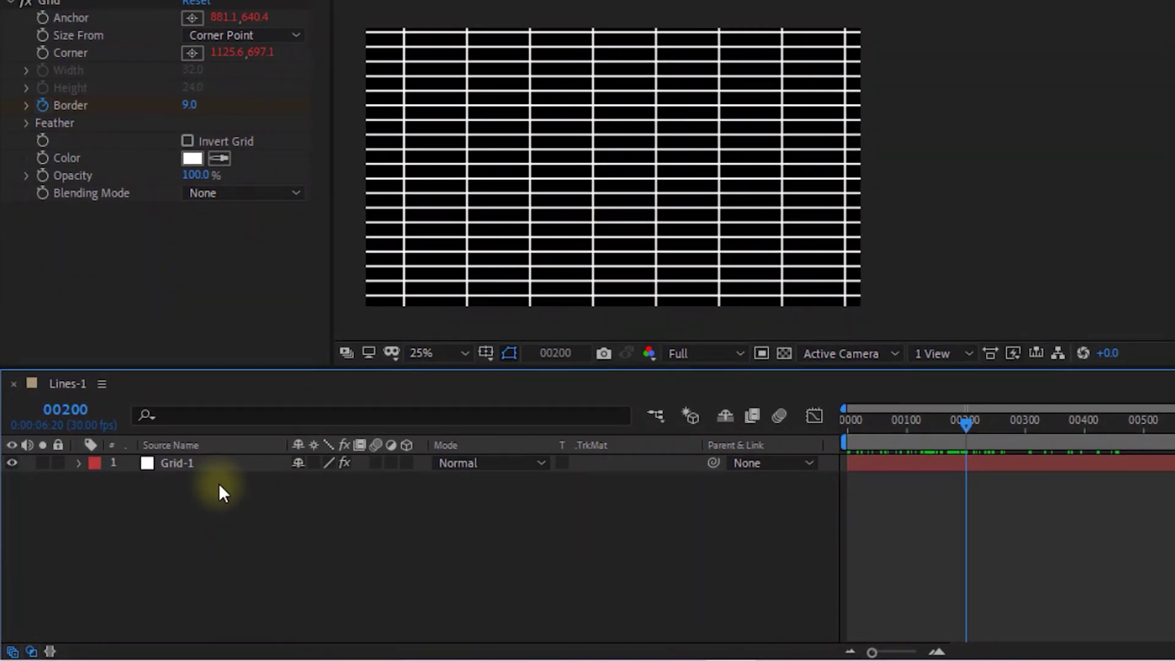
right_click(184, 512)
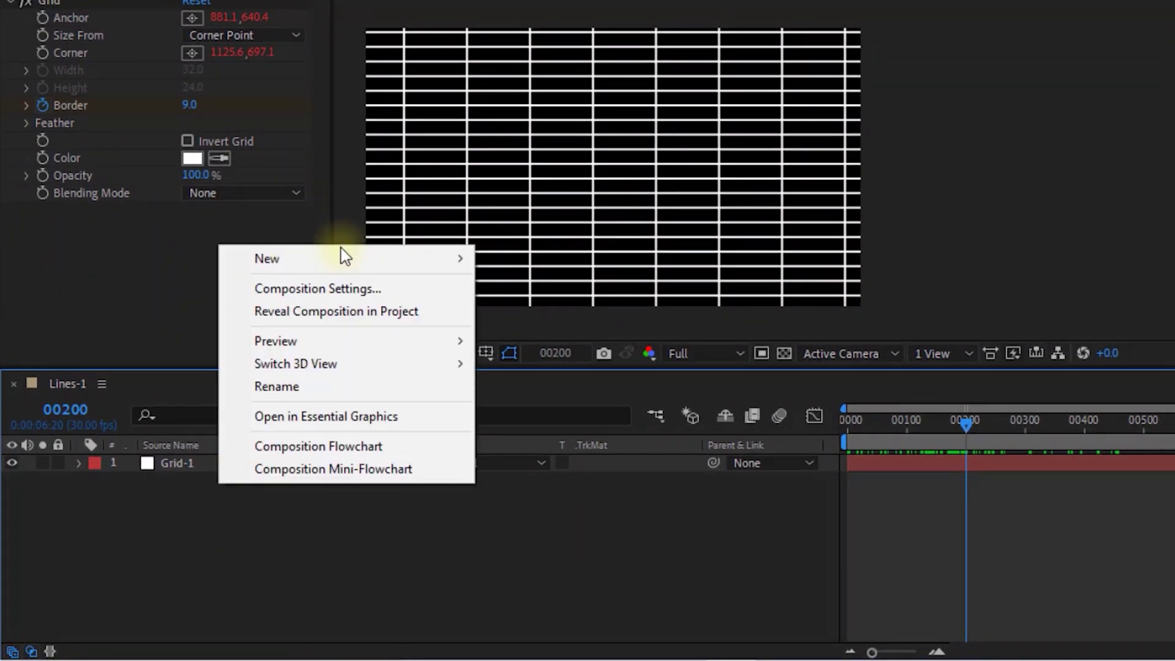
- Create a new black 1920×1080 solid layer named Mask
mouse_move(380, 259)
click(518, 310)
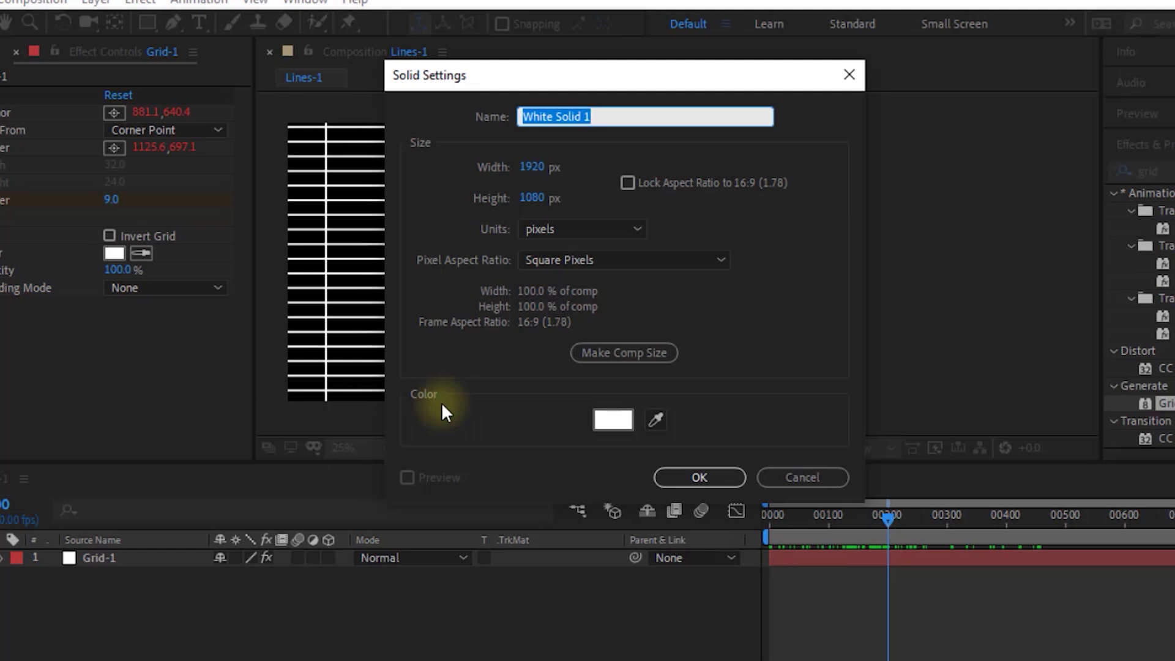
text(Mask)
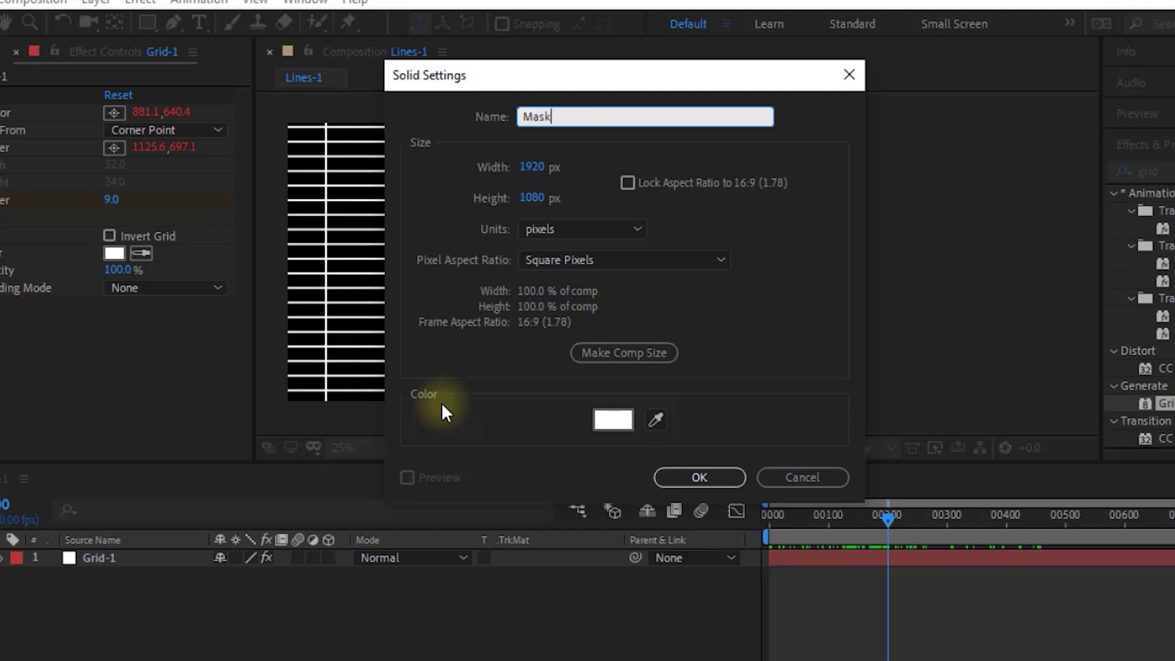
click(613, 420)
drag(505, 232, 361, 403)
click(842, 135)
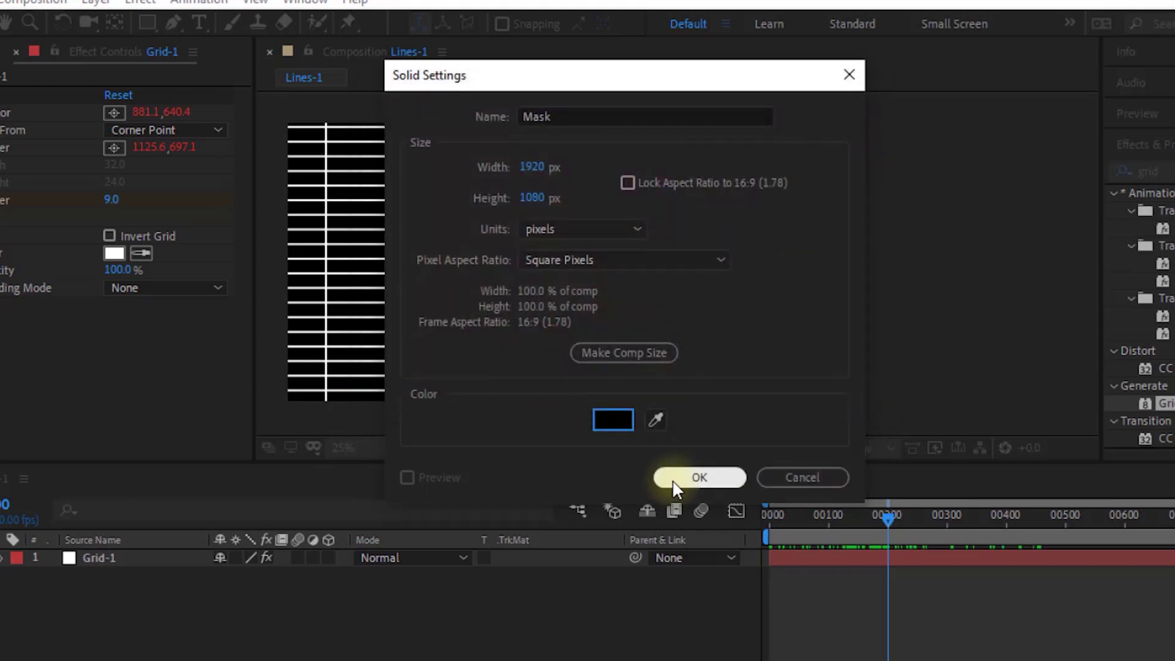
click(673, 477)
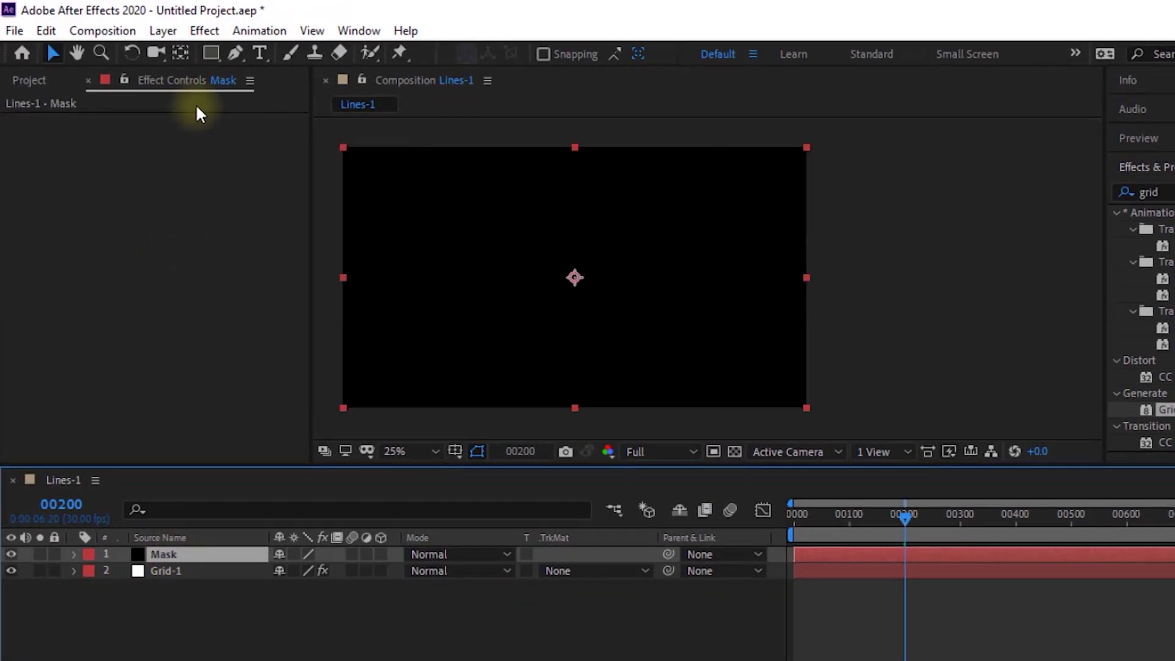
- Add a full-layer rectangular Mask 1 to the Mask layer and set its mode to Subtract
double_click(211, 53)
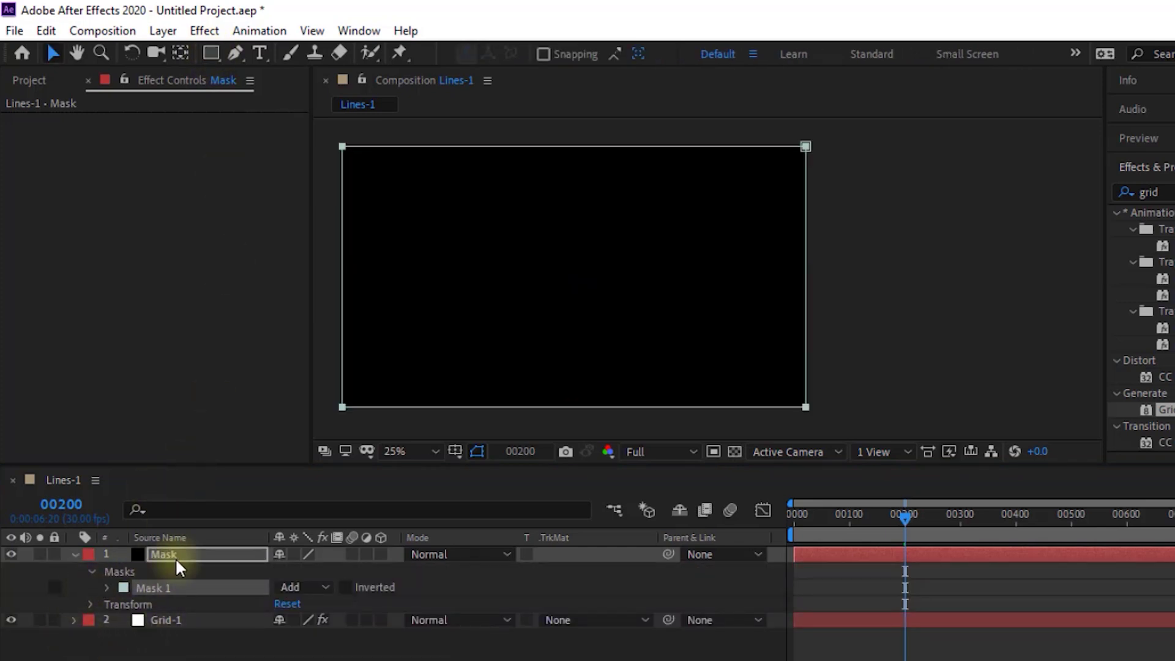
click(311, 586)
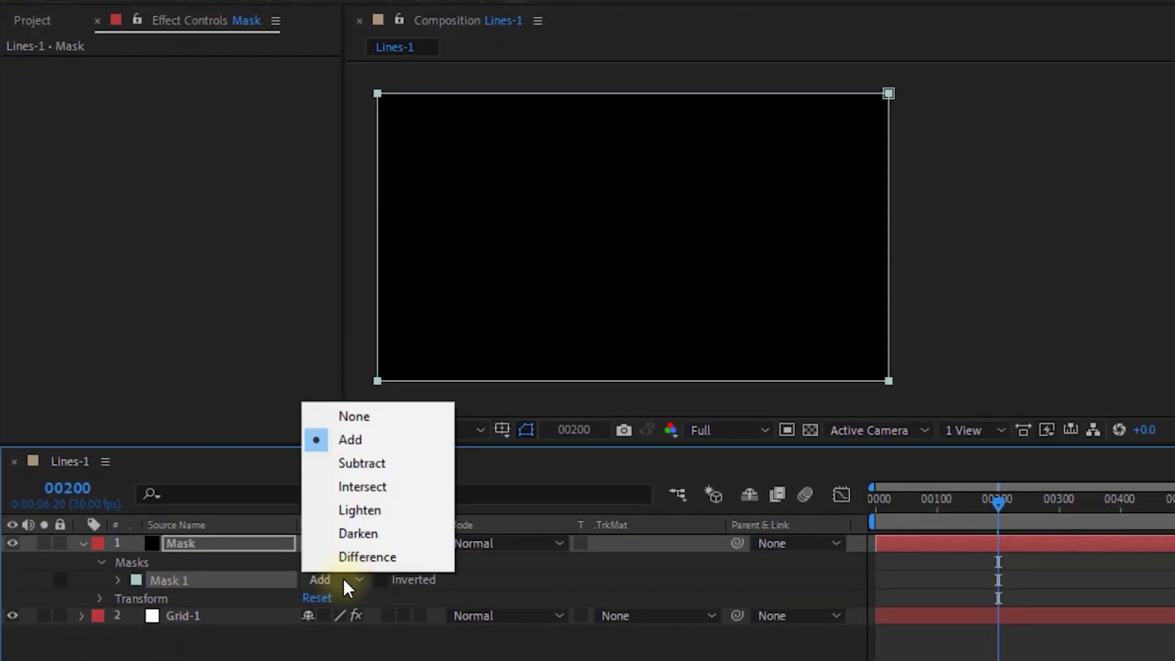
click(381, 463)
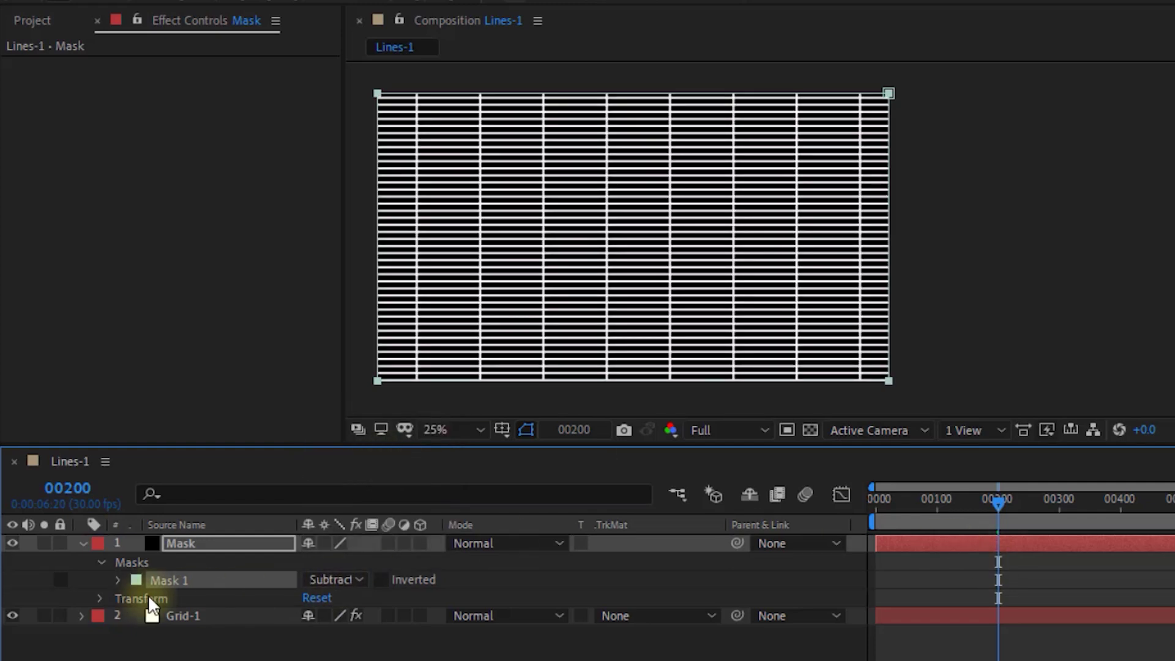
click(117, 579)
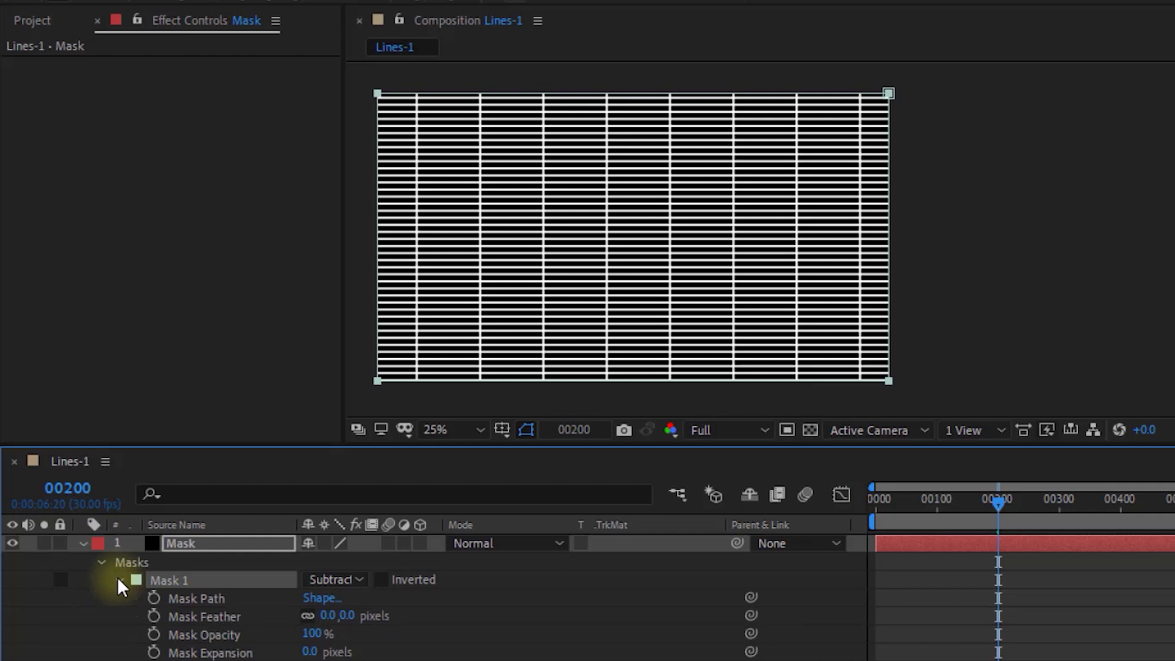
- Set Mask 1's shape bounds to Left -200, Top 155, Right 2085, Bottom 930 px
click(318, 599)
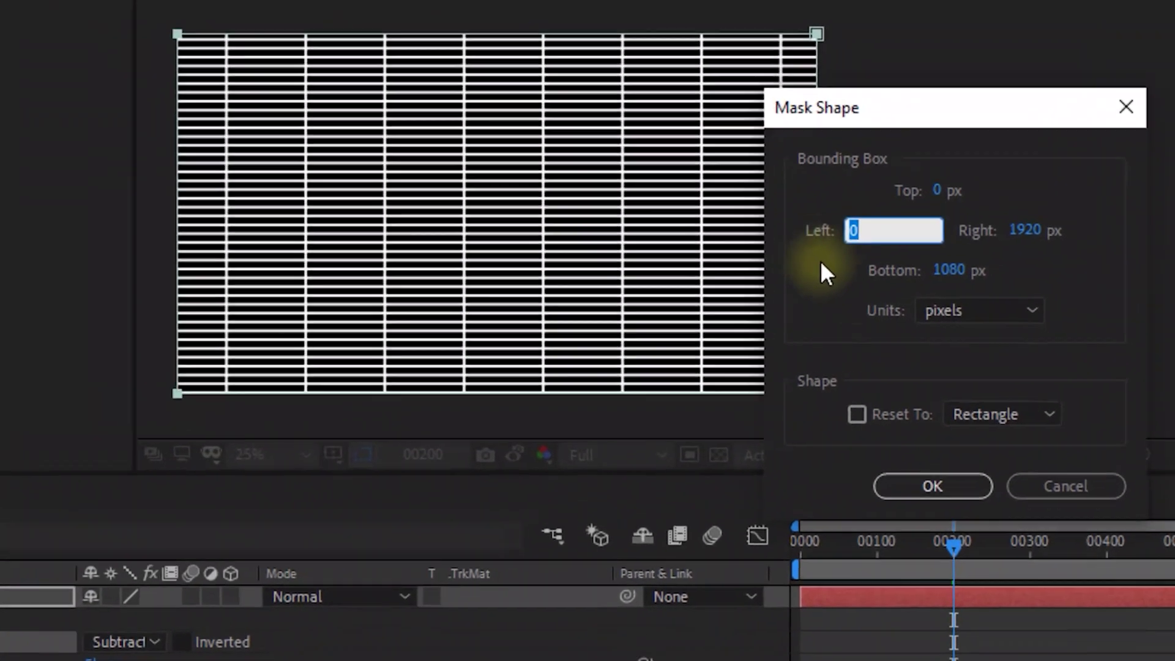
text(-200)
key(Tab)
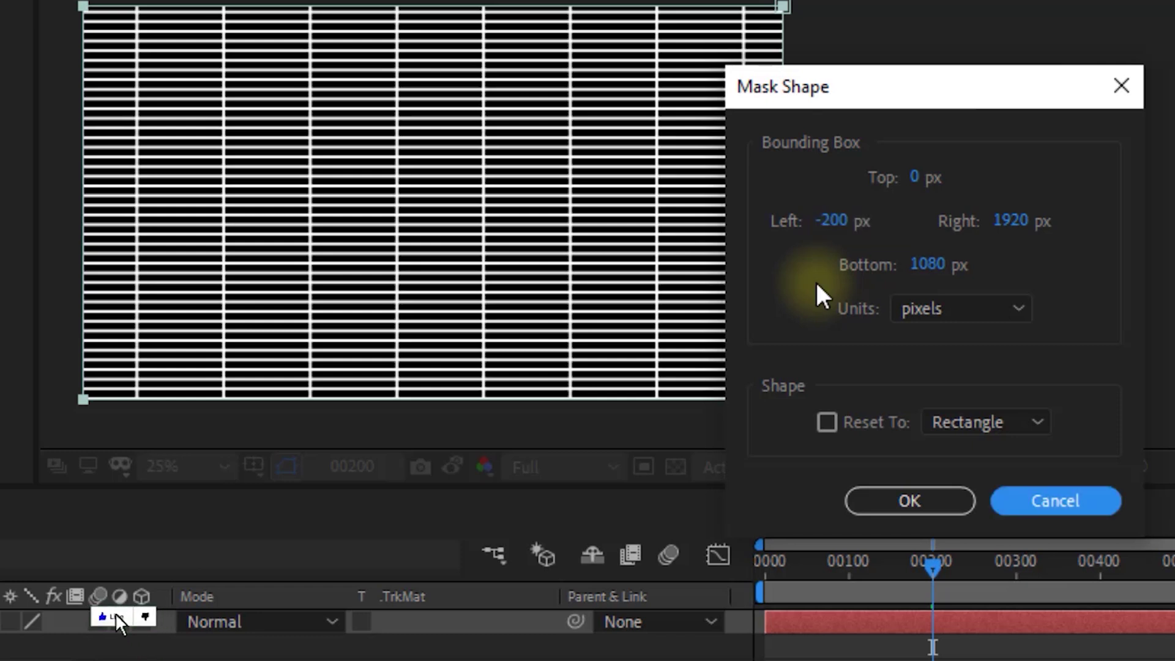
click(918, 177)
key(Return)
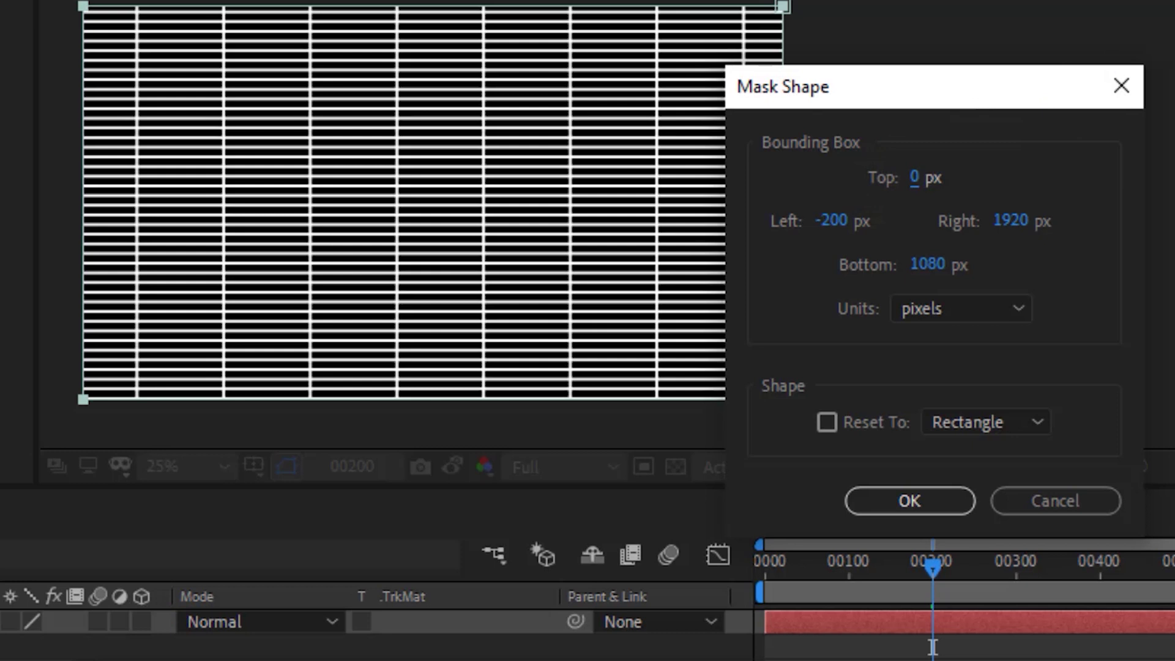
click(916, 178)
text(155)
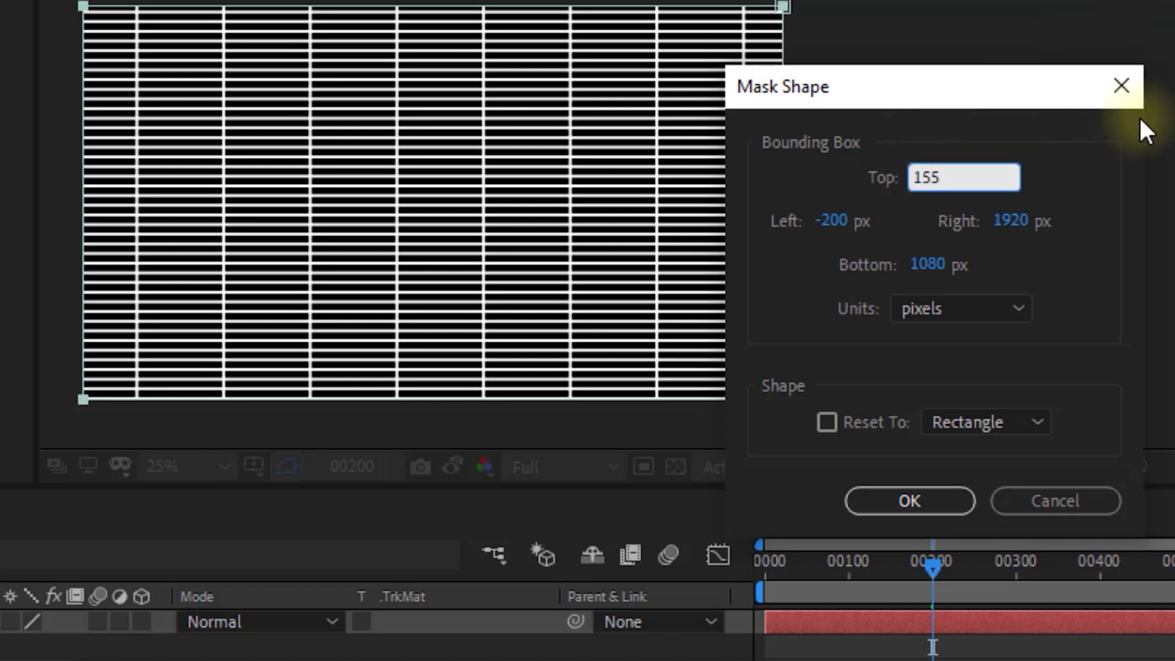
key(Tab)
text(2085)
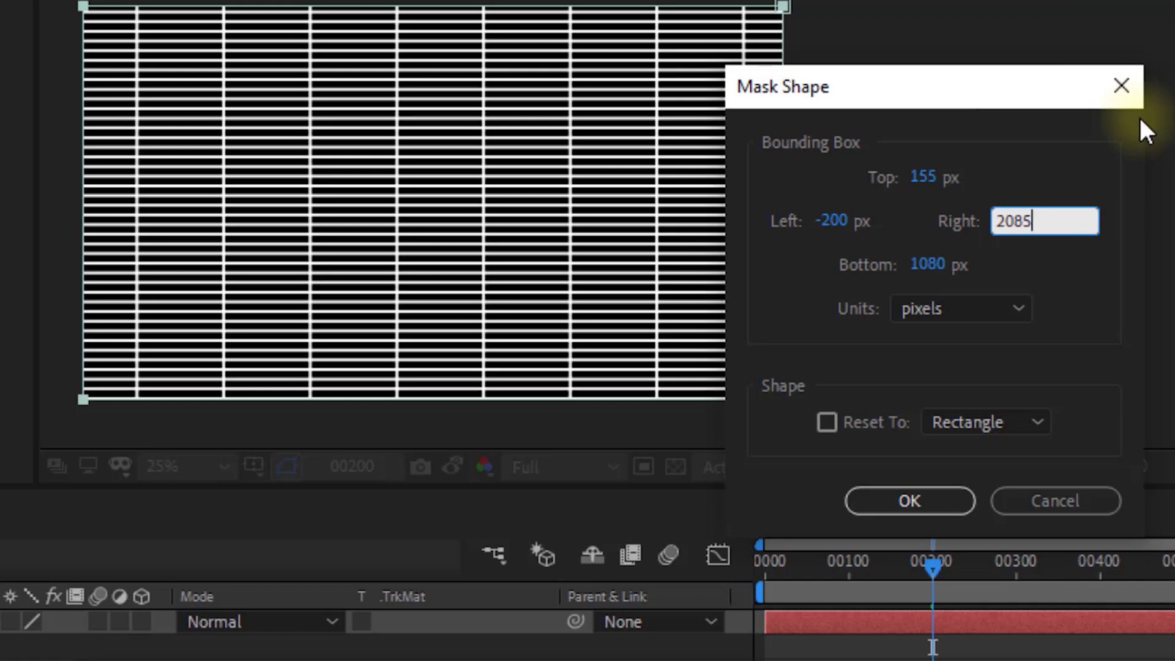
key(Tab)
text(930)
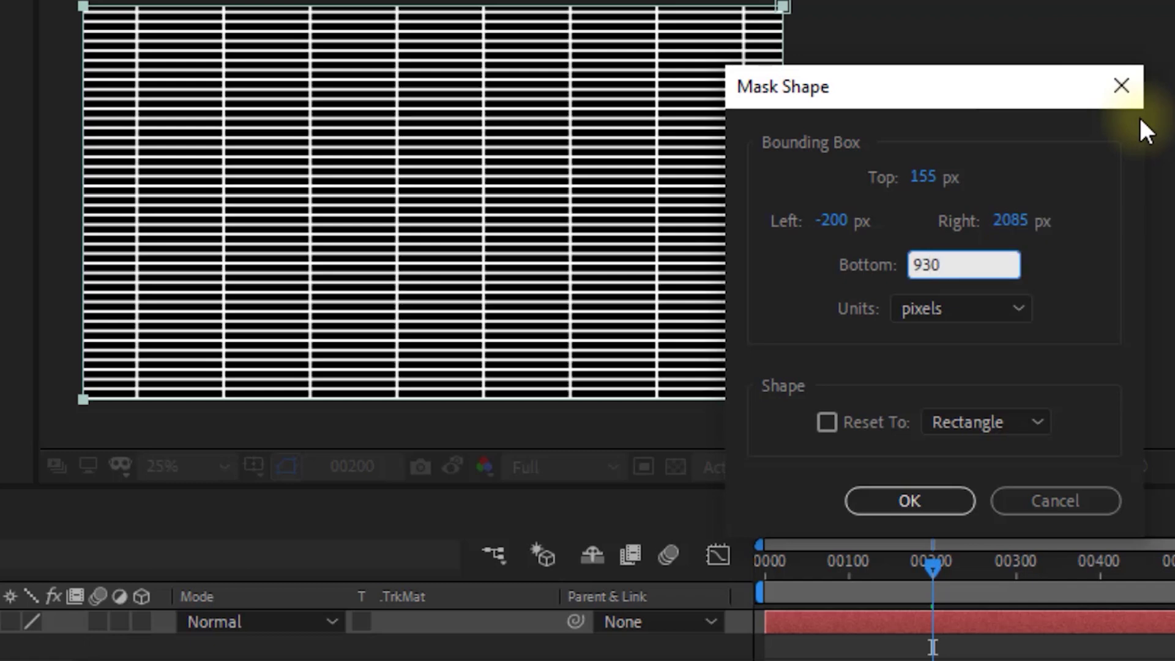
click(911, 494)
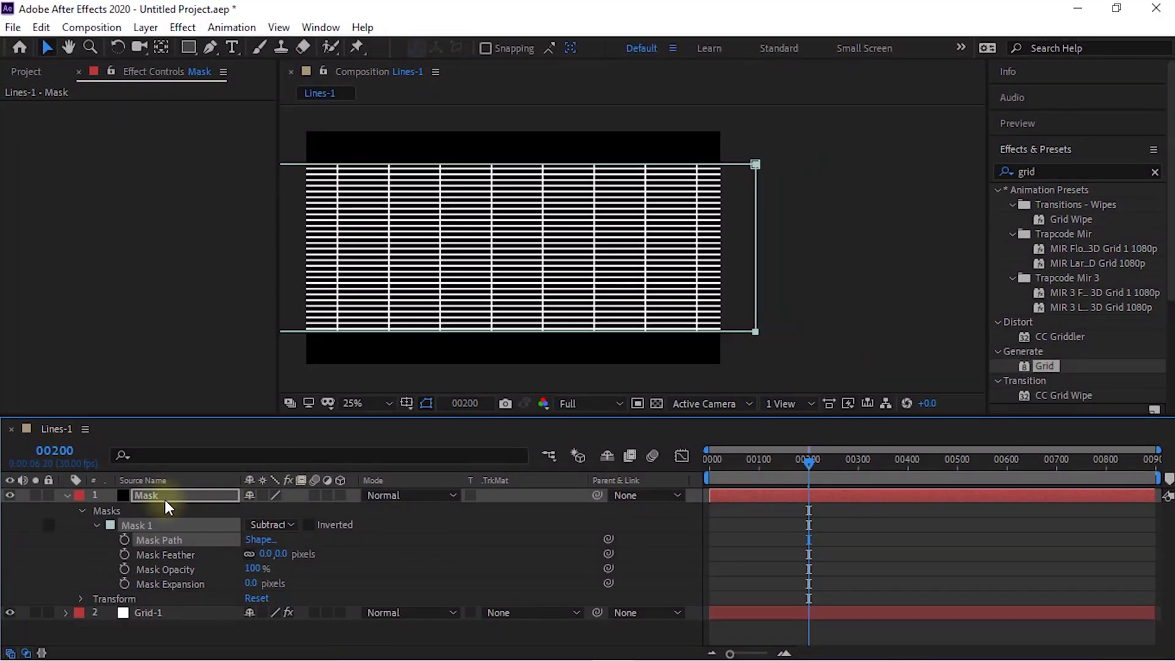
- At frame 0, set the Mask layer's vertical scale to 0% and keyframe Scale
click(98, 524)
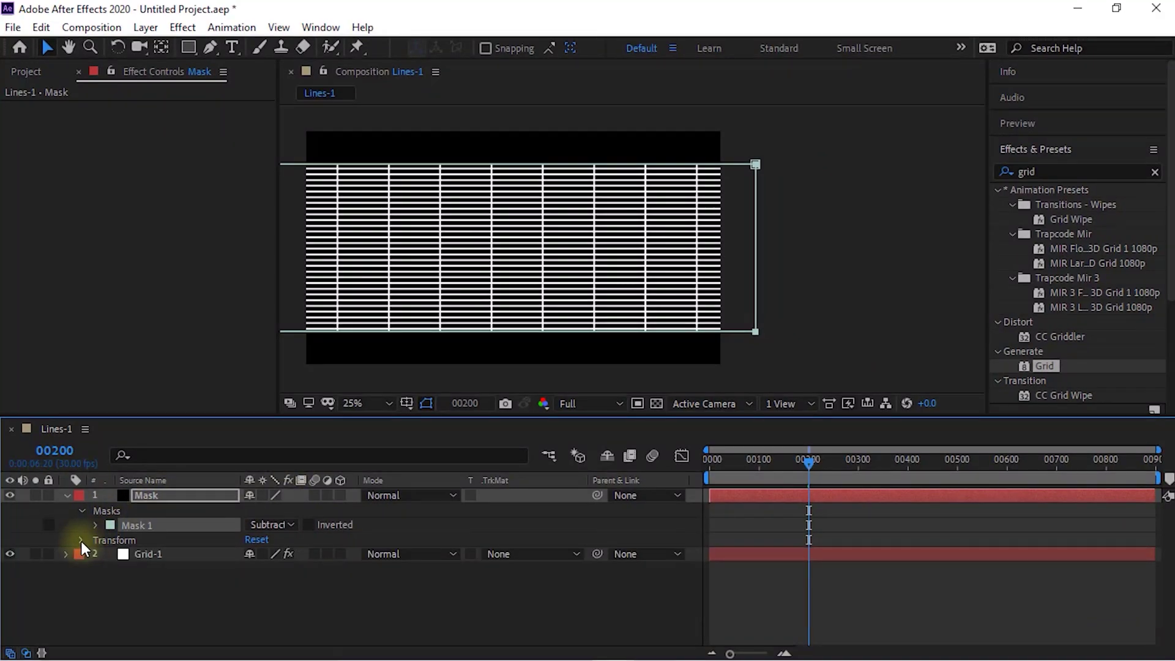
click(81, 541)
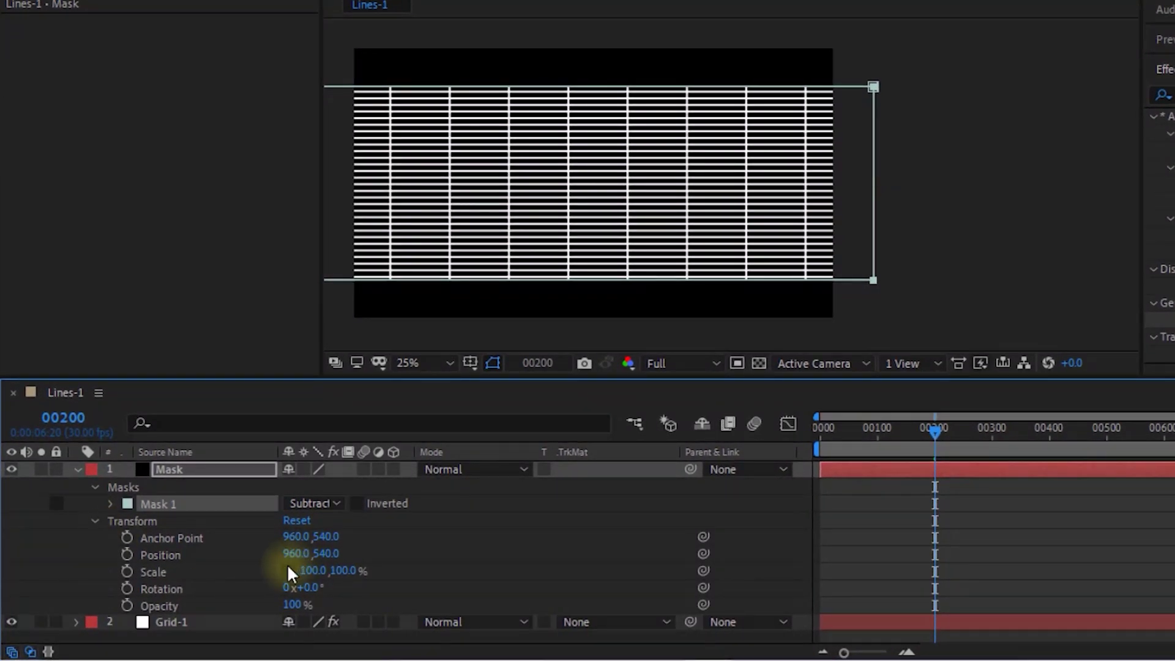
click(69, 422)
text(0)
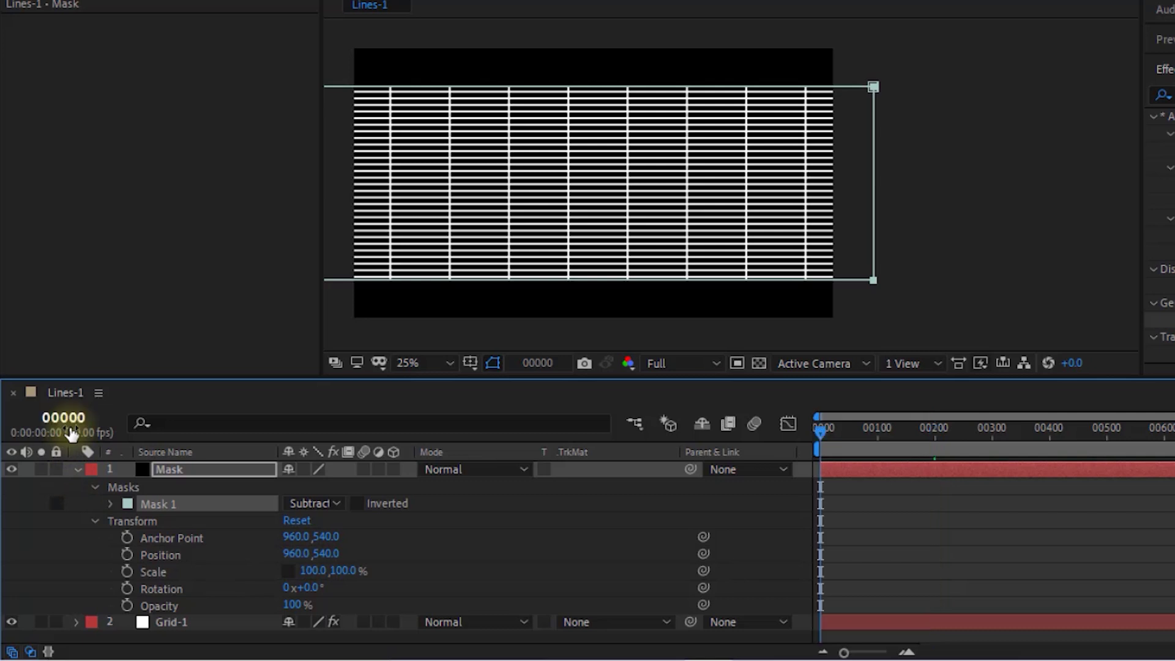
key(Return)
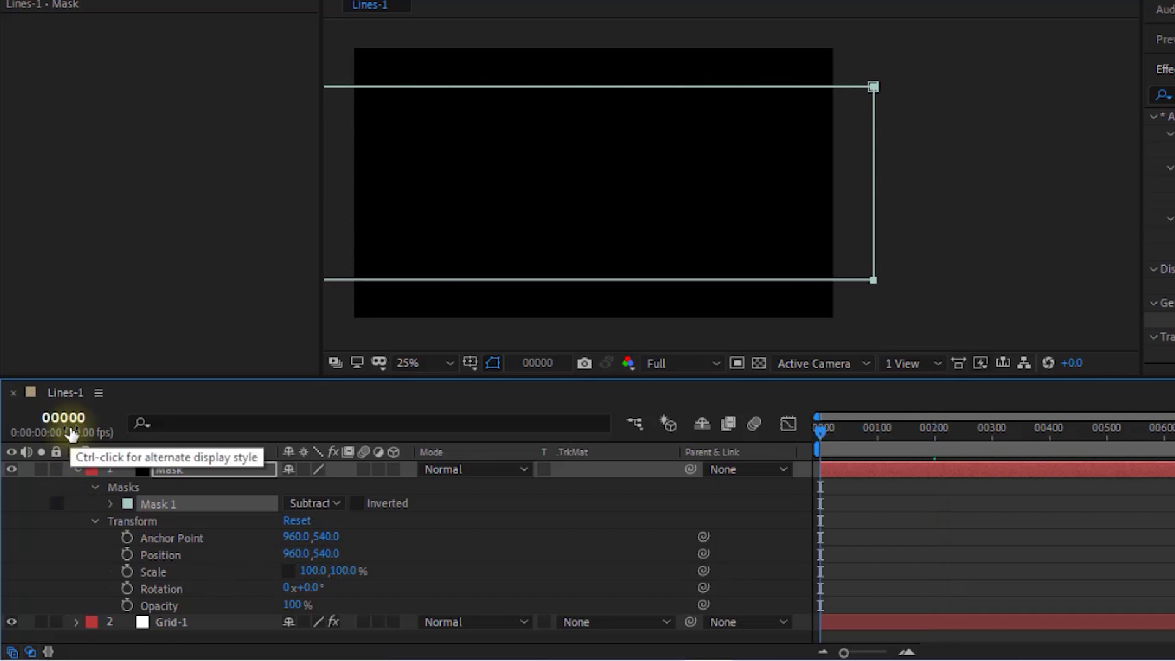
click(344, 574)
text(0)
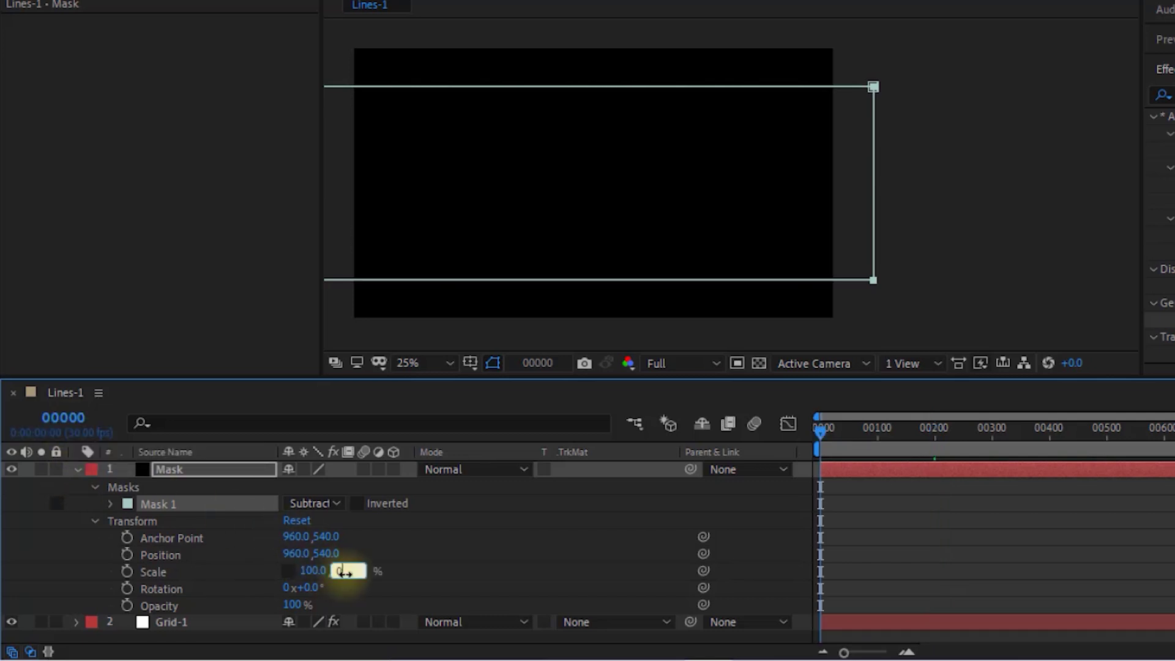
key(Return)
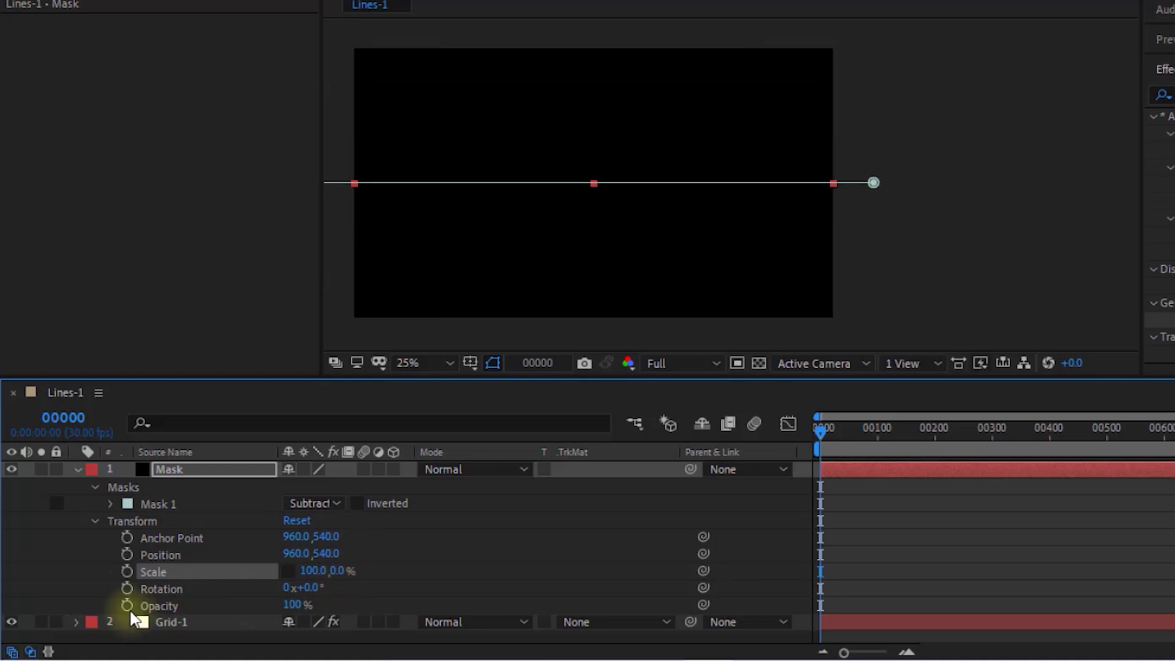
click(126, 572)
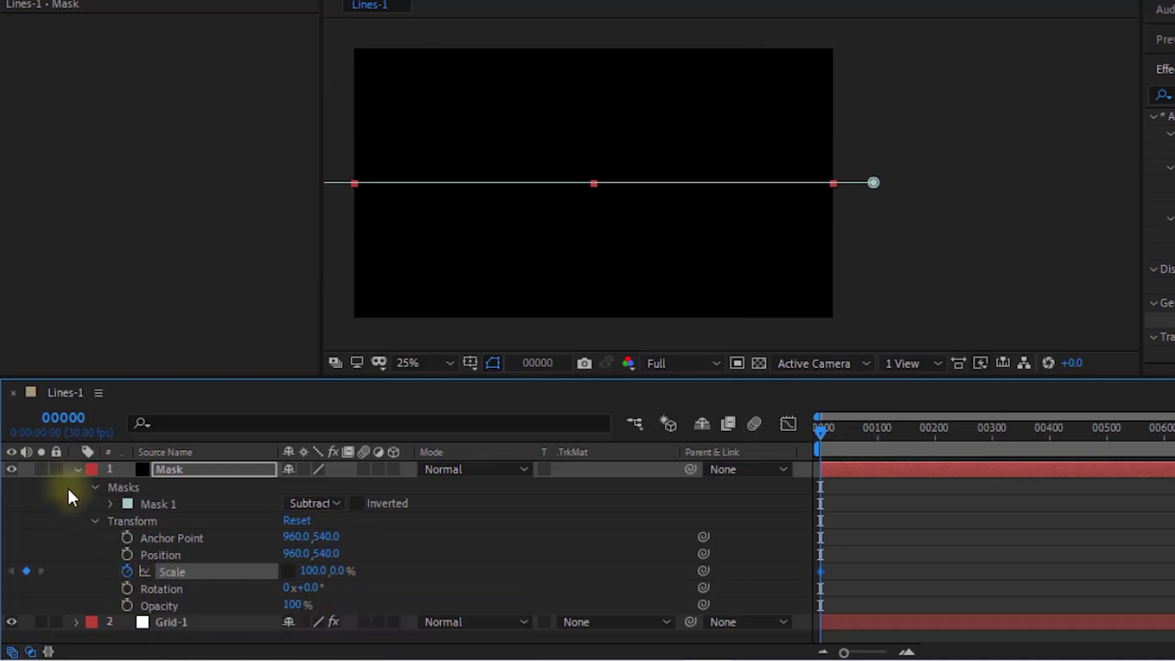
- Set the Mask layer's vertical scale to 71.7% at frame 90
click(73, 421)
text(90)
key(Return)
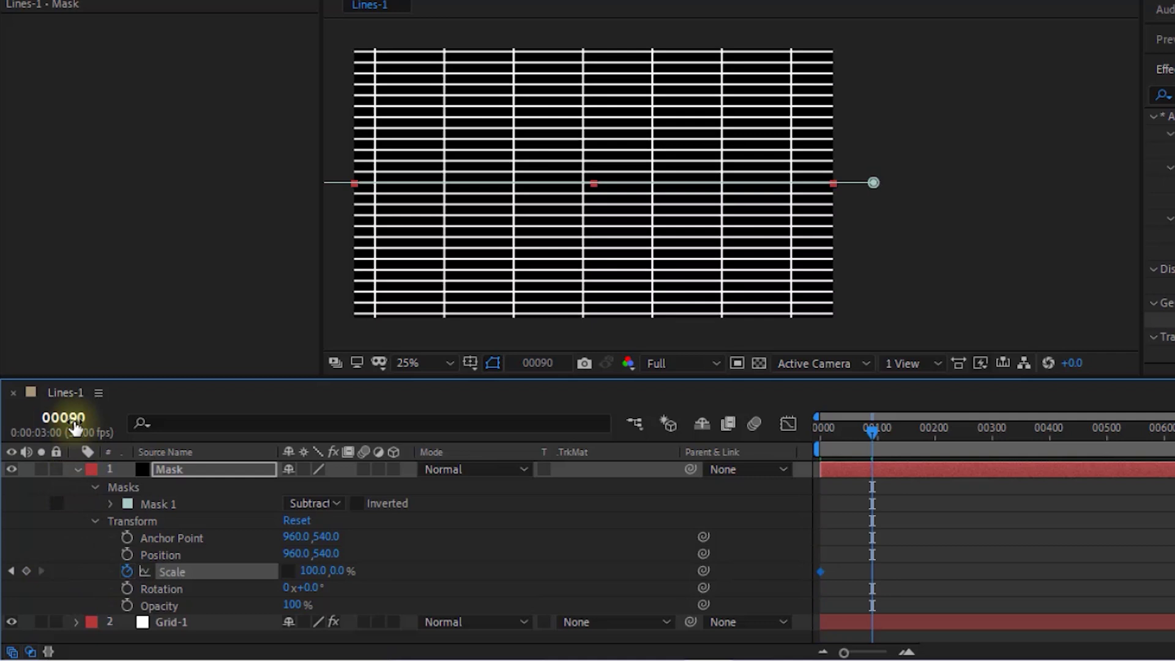
click(341, 570)
text(71.7)
key(Return)
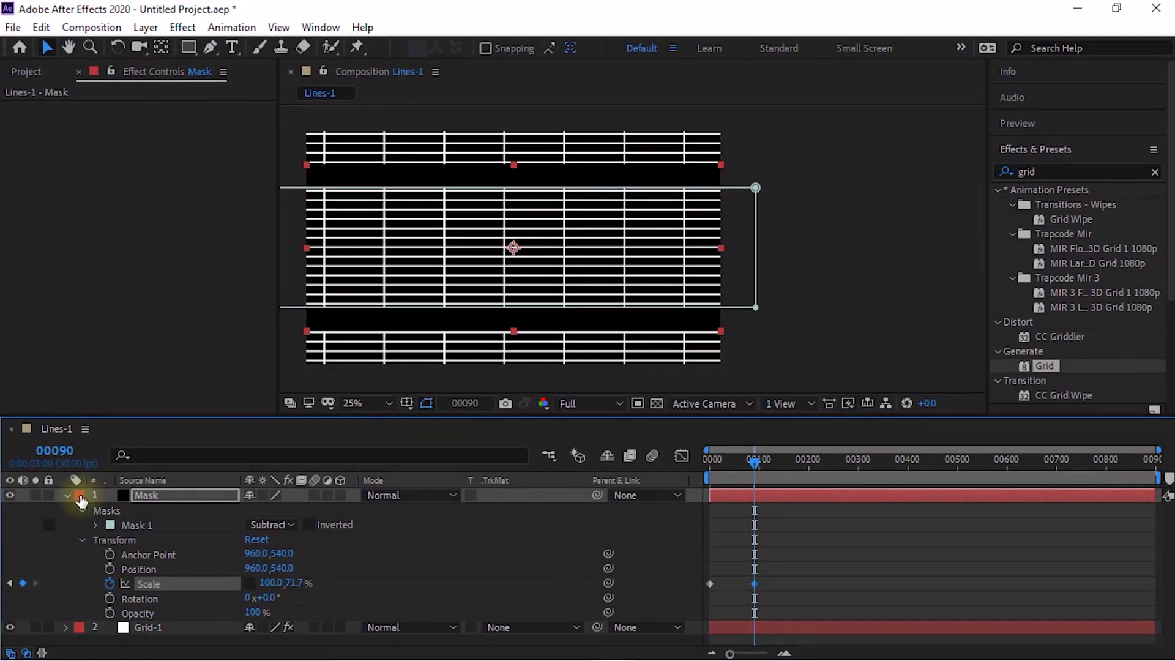
- Add a Scale keyframe at frame 810 to hold the mask at 100, 71.7%
click(58, 452)
text(810)
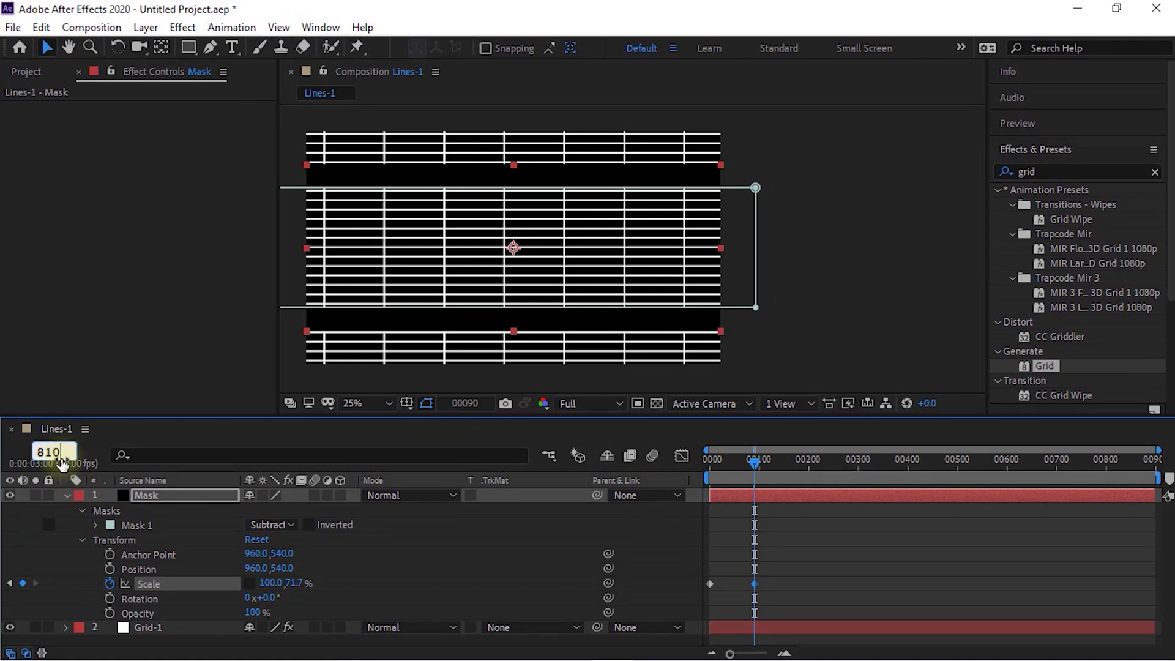
key(Return)
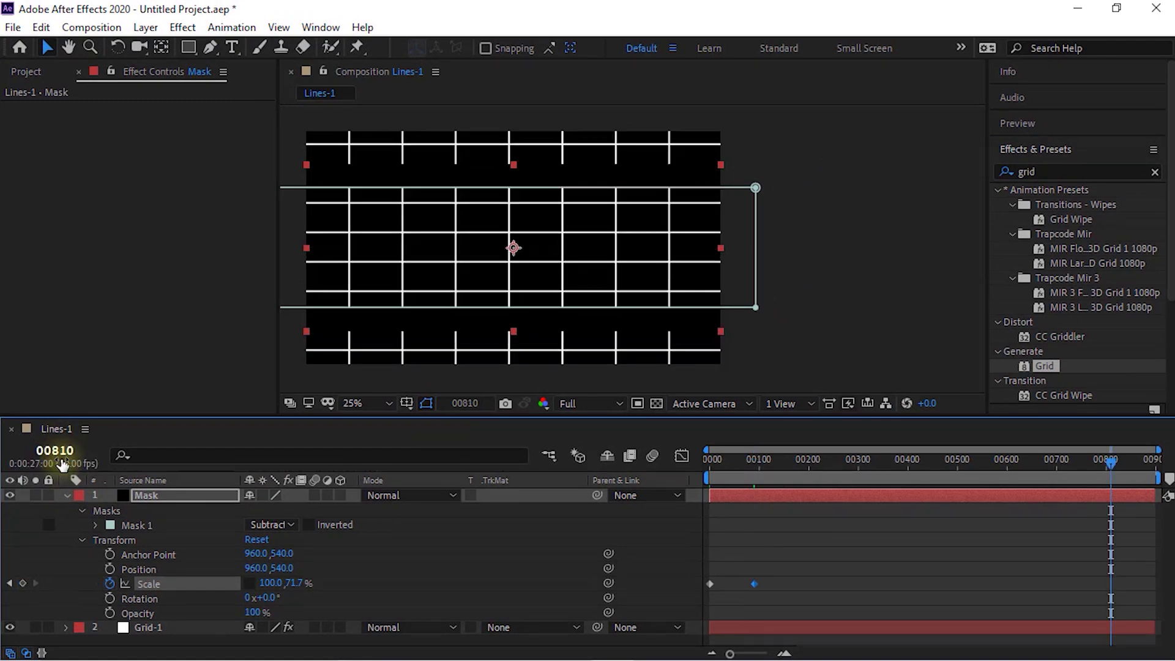
click(24, 582)
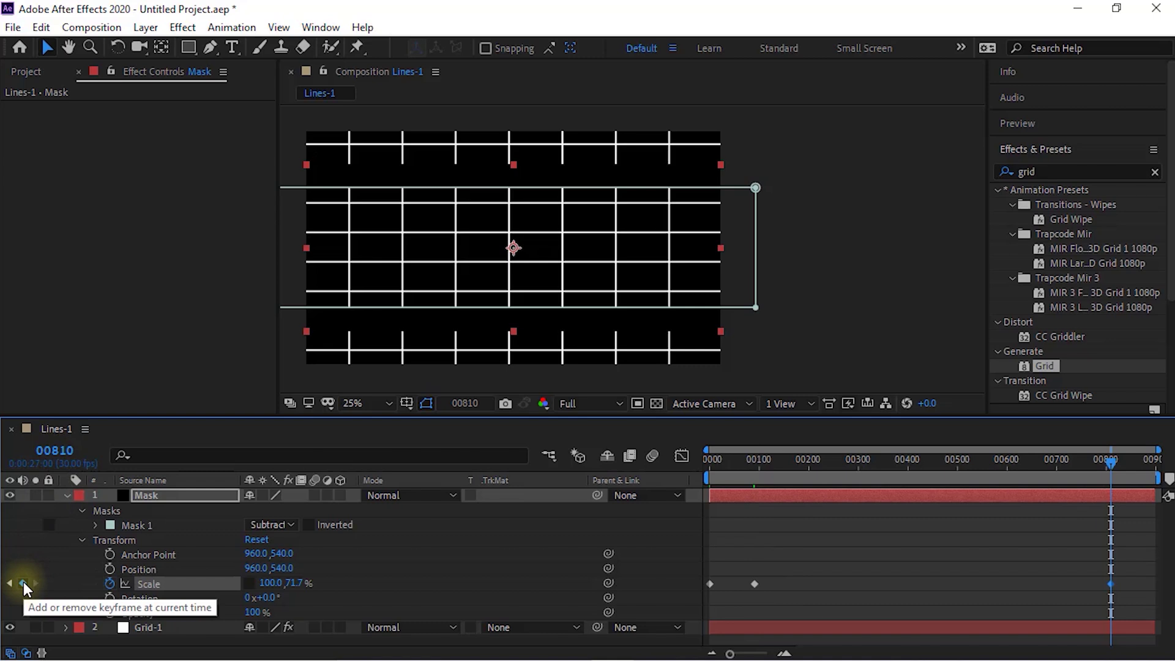
- Key the mask's vertical Scale to 0% at frame 899 and preview the animation
click(58, 451)
text(899)
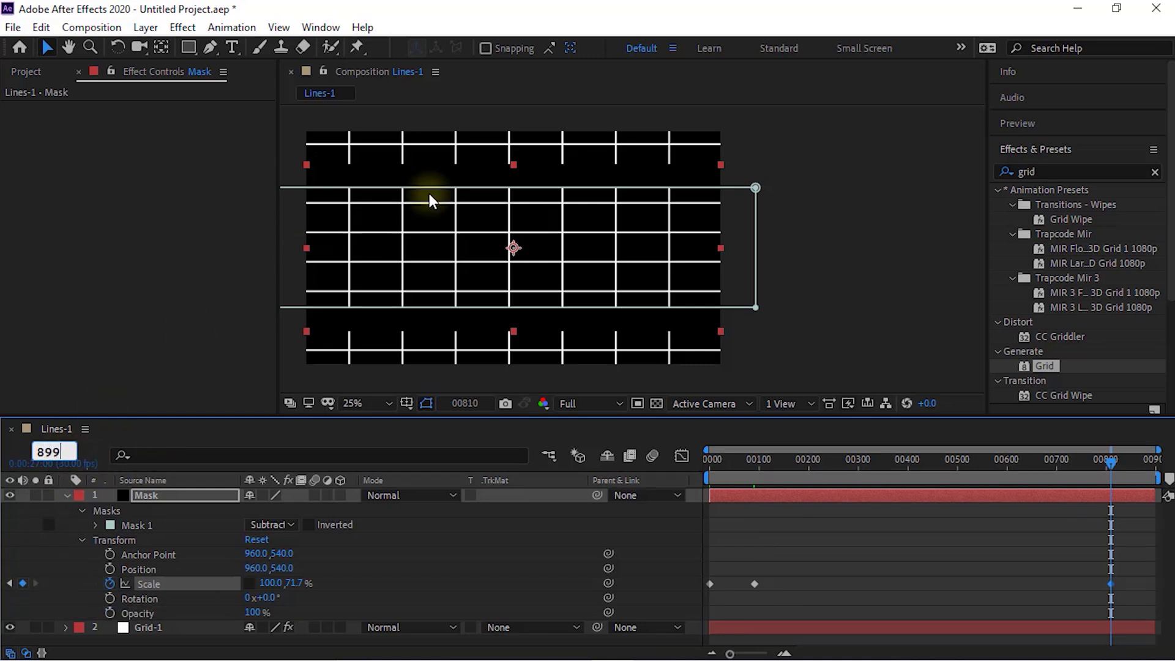
key(Return)
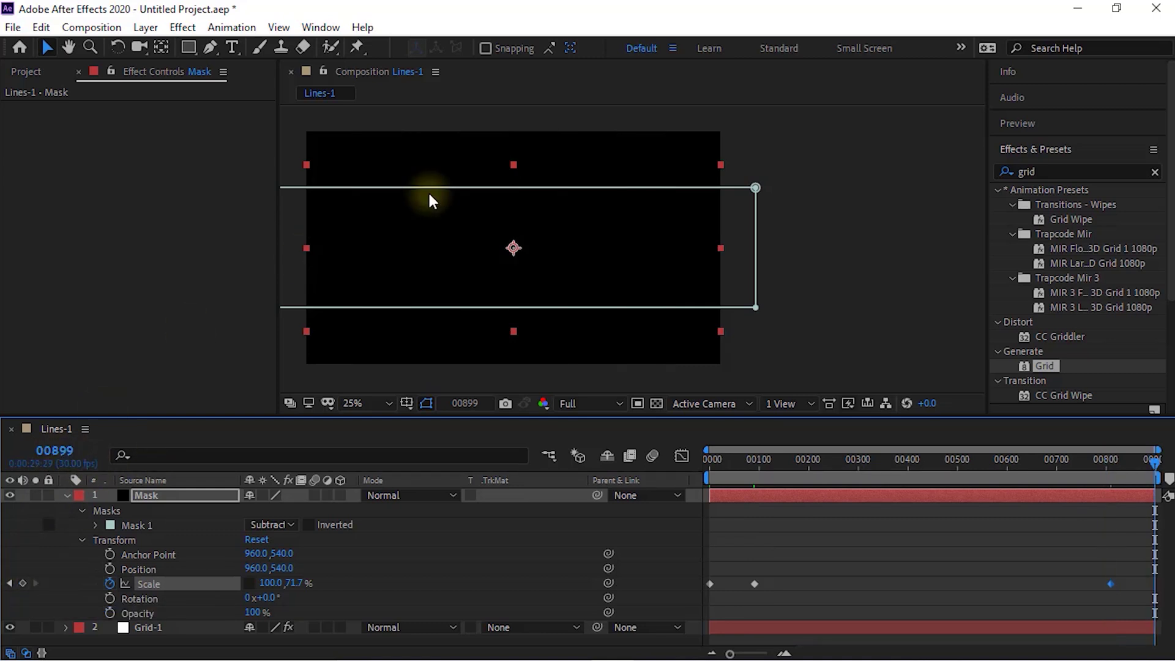
click(292, 583)
text(0)
key(Return)
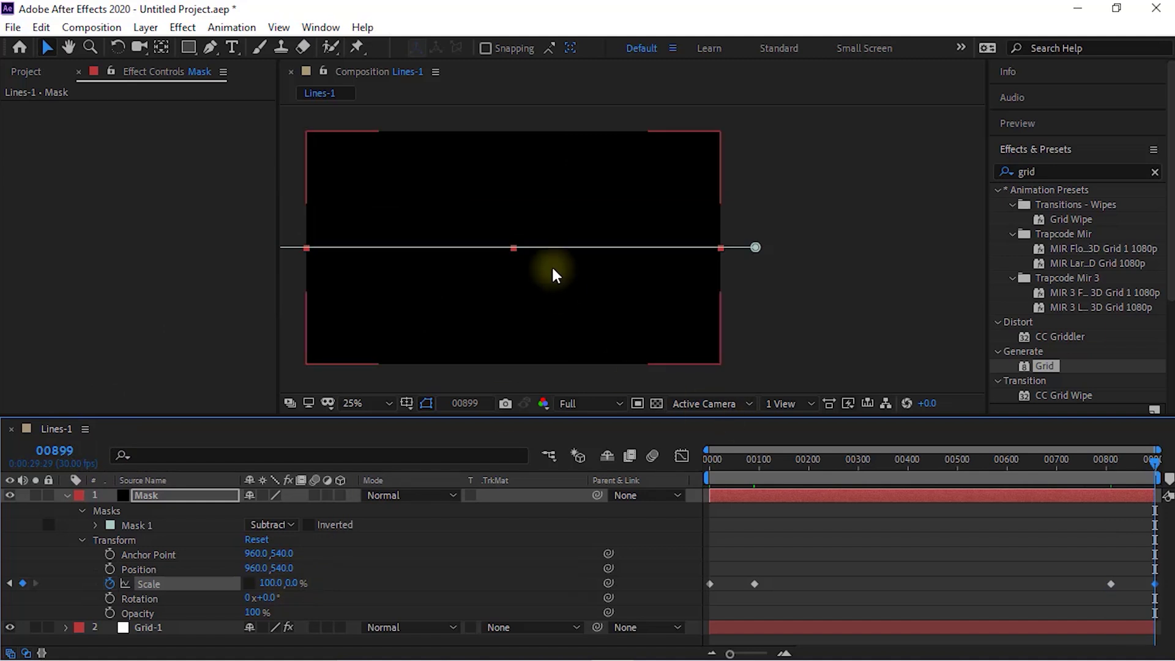
key(space)
drag(508, 270, 586, 265)
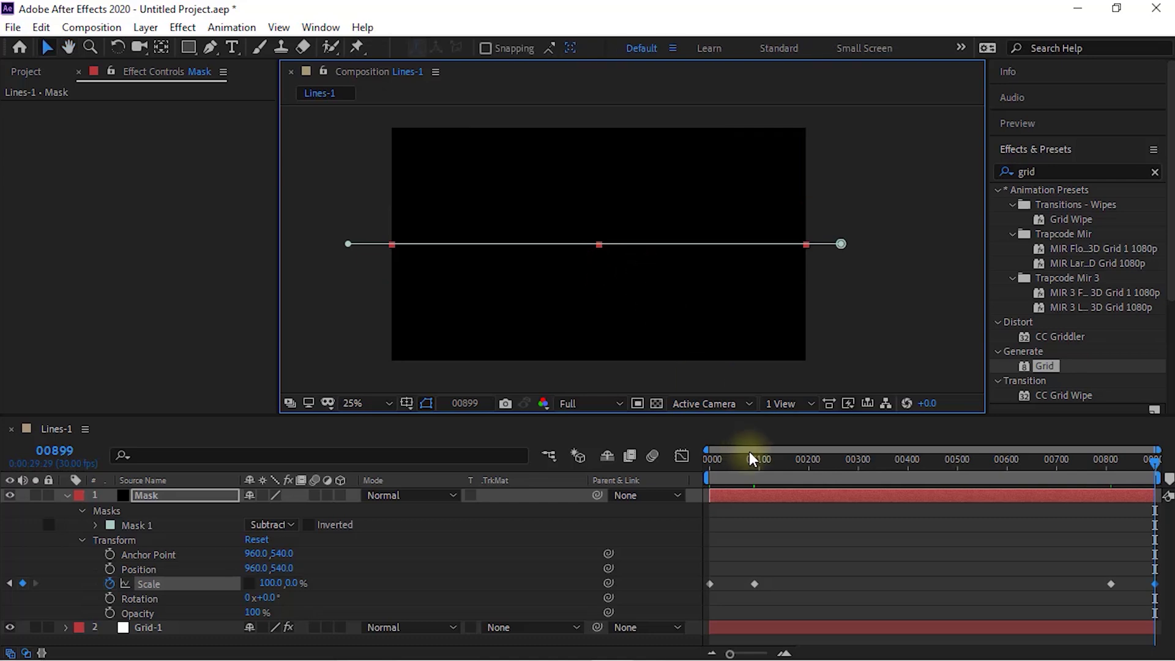
mouse_move(709, 461)
mouse_down()
mouse_move(1026, 454)
mouse_move(832, 476)
mouse_move(612, 464)
mouse_up()
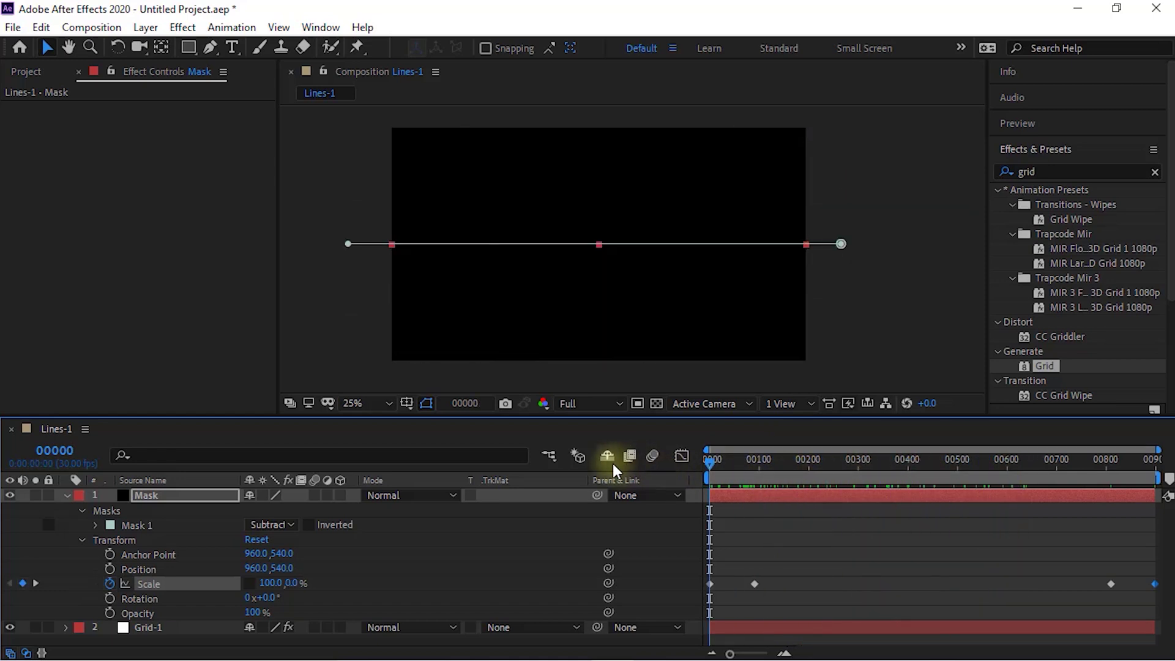
- Add a new adjustment layer named 'CC Ball'
click(68, 496)
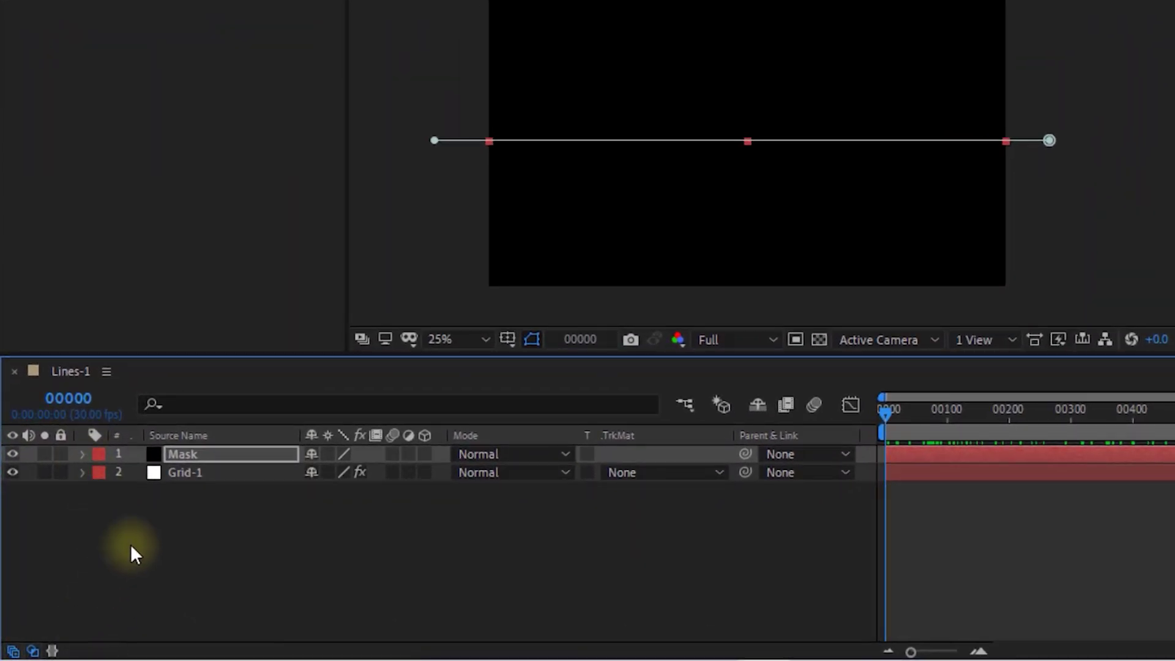
right_click(130, 544)
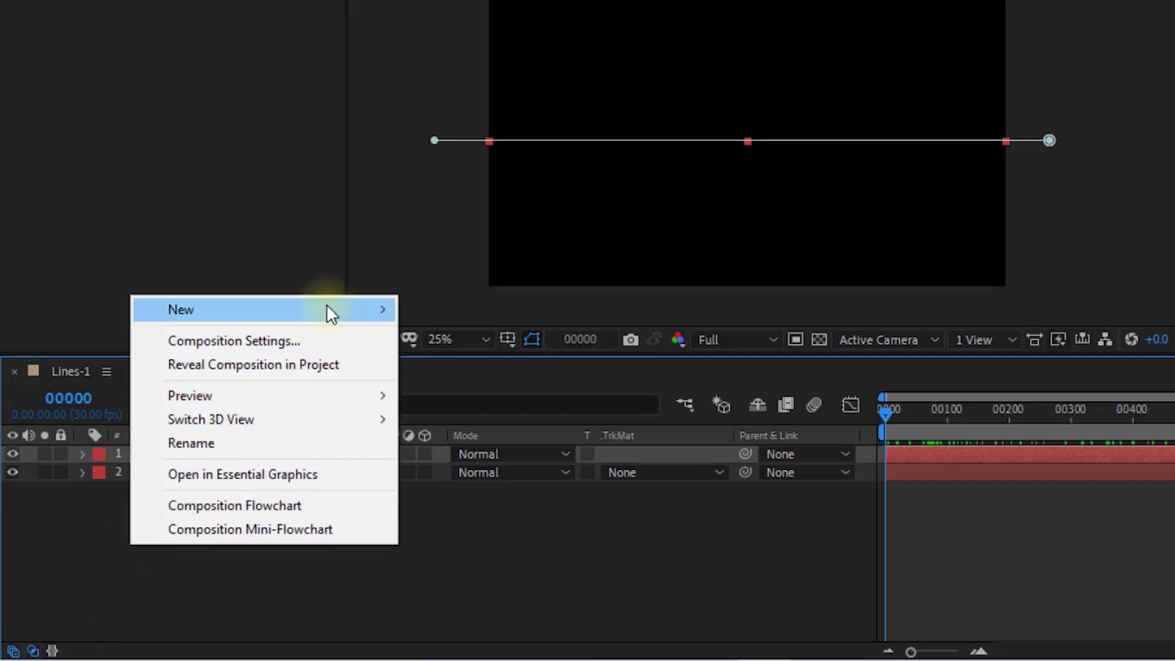
mouse_move(365, 300)
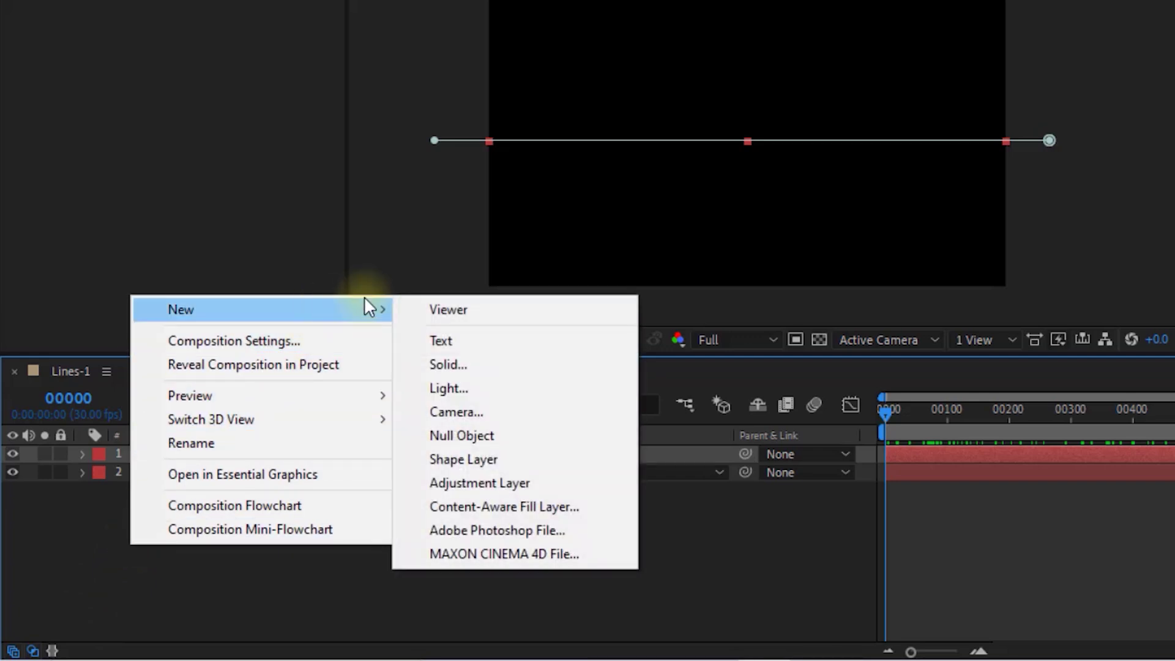
click(460, 478)
key(Return)
text(C)
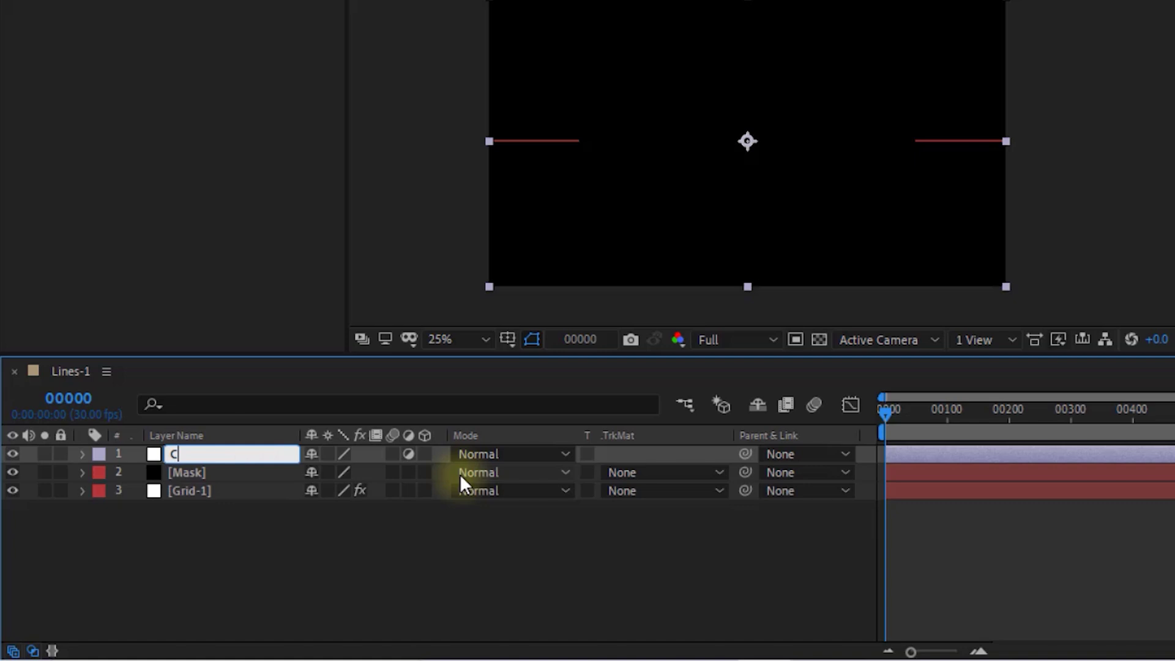
text(C Ball)
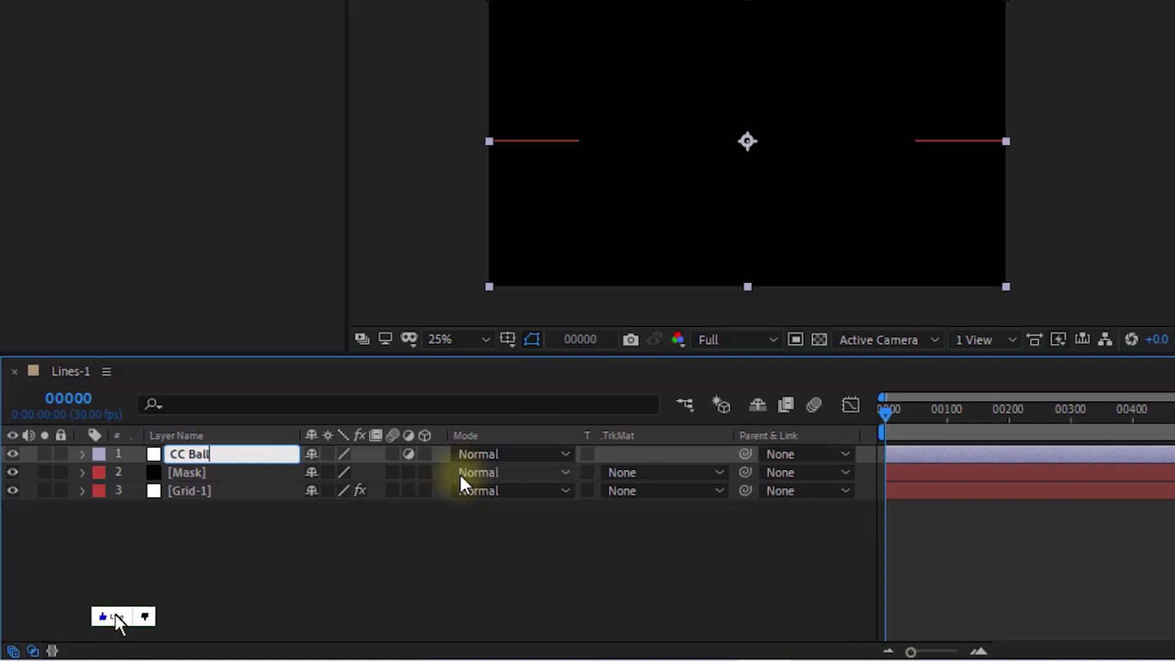
key(Return)
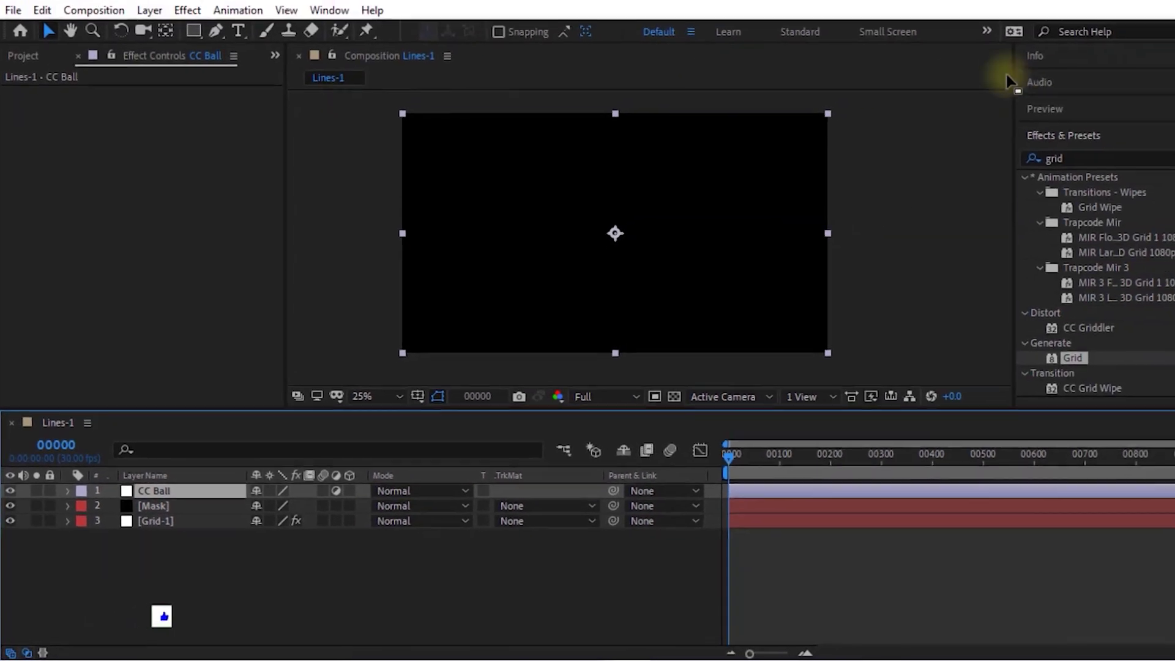
- Apply the CC Ball Action effect to the CC Ball layer
double_click(1031, 171)
text(cc)
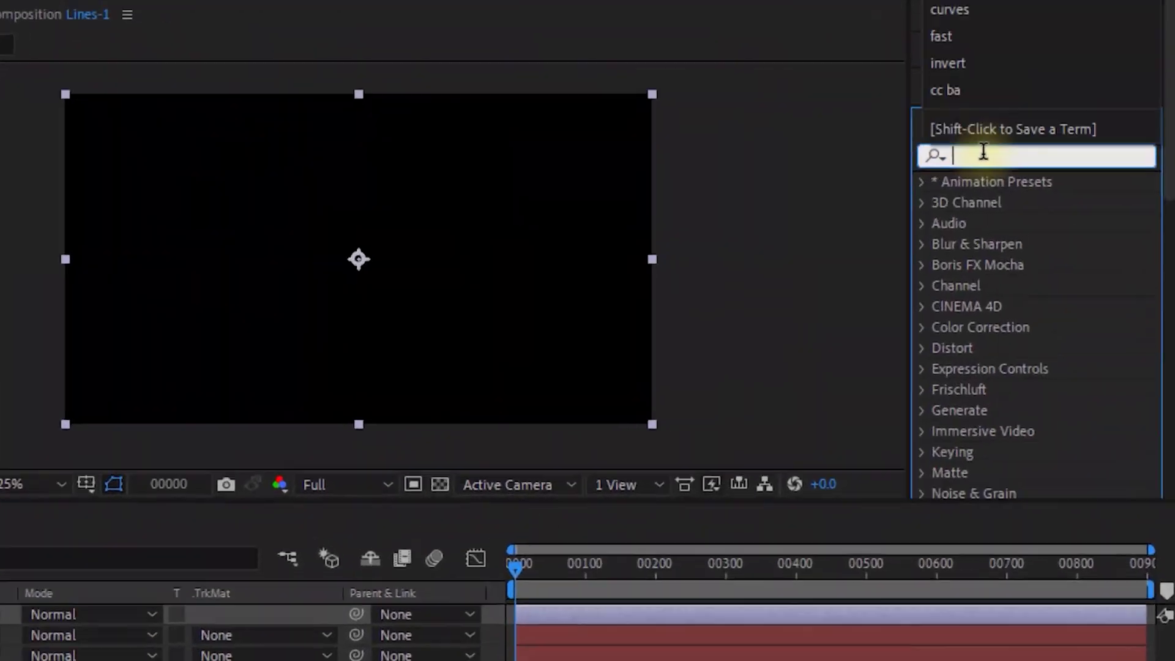
text( ba)
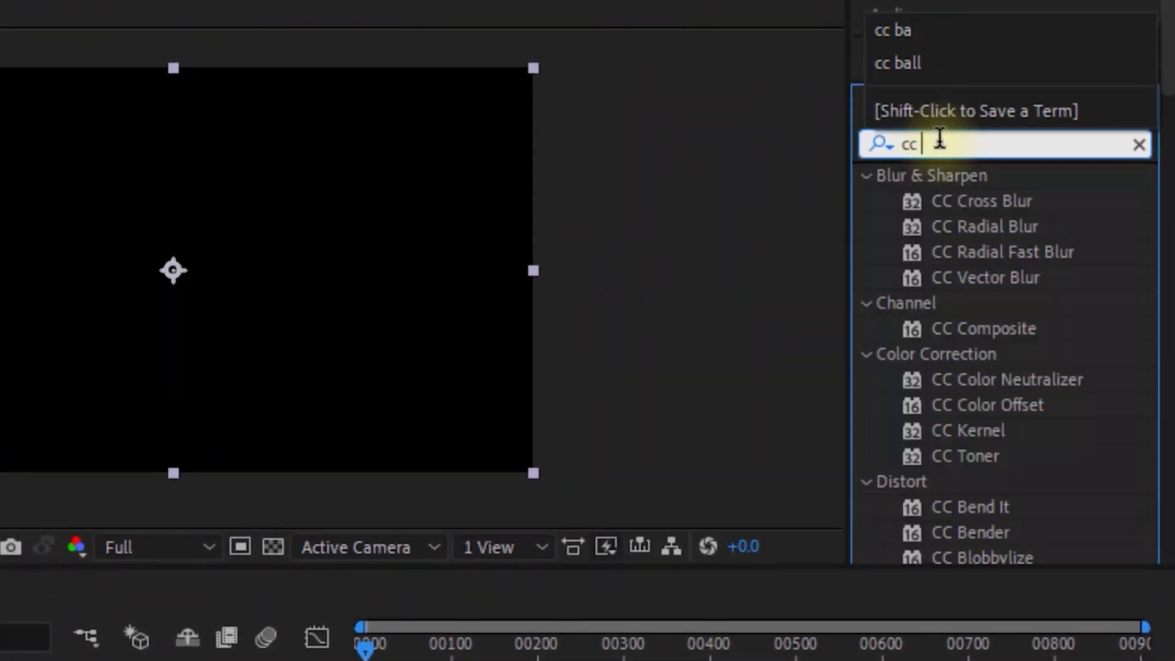
text(ll)
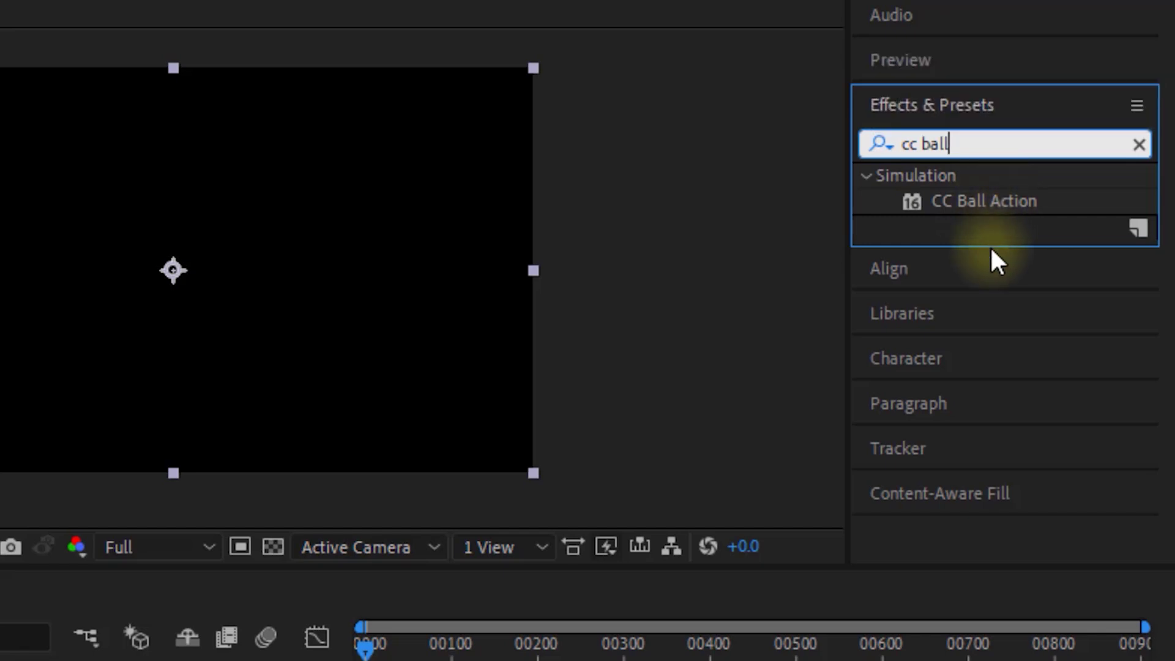
click(1008, 199)
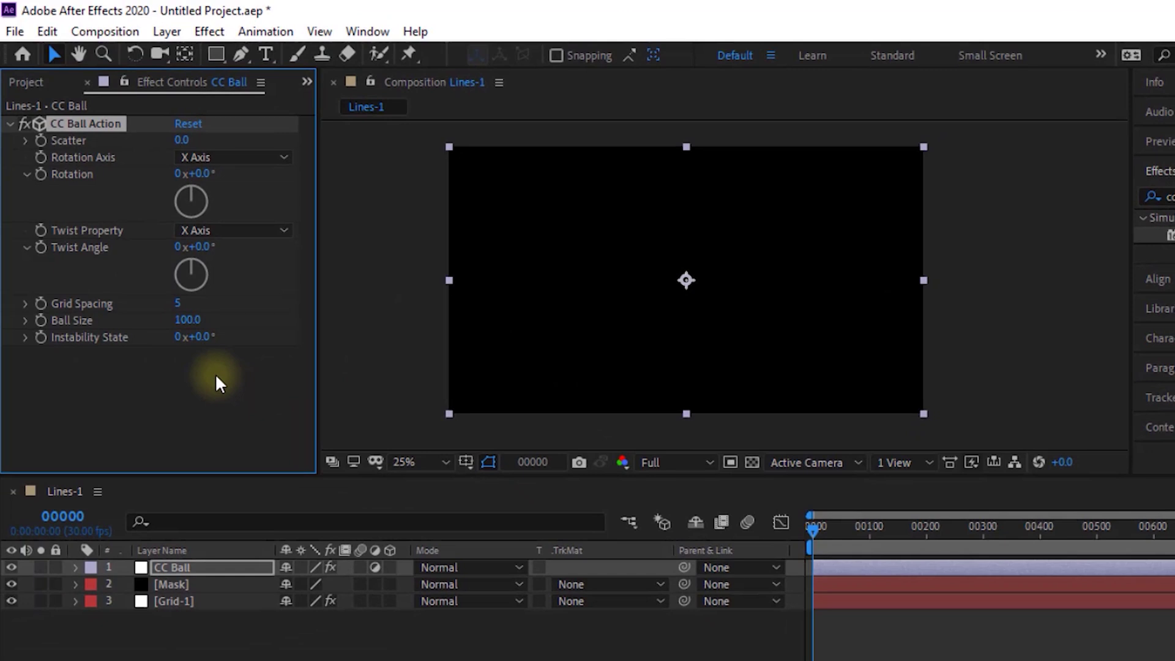
click(958, 525)
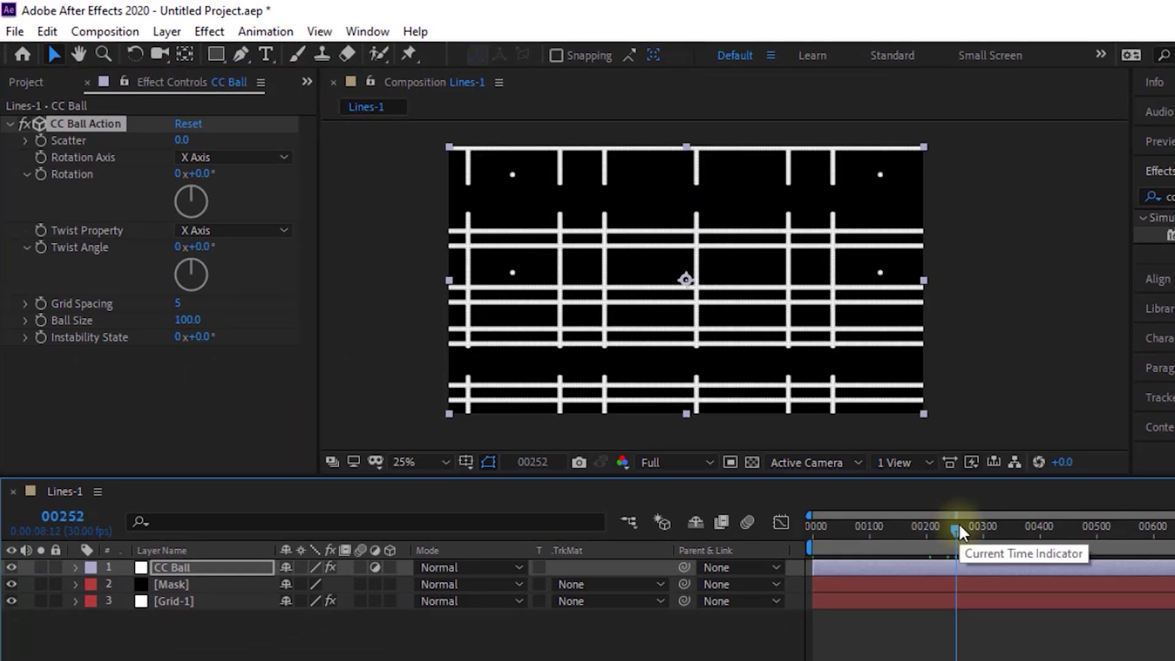
- Set CC Ball Action to Rotation 180°, Twist Angle 2x, Grid Spacing 1 and Ball Size 193
click(202, 174)
text(180)
key(Return)
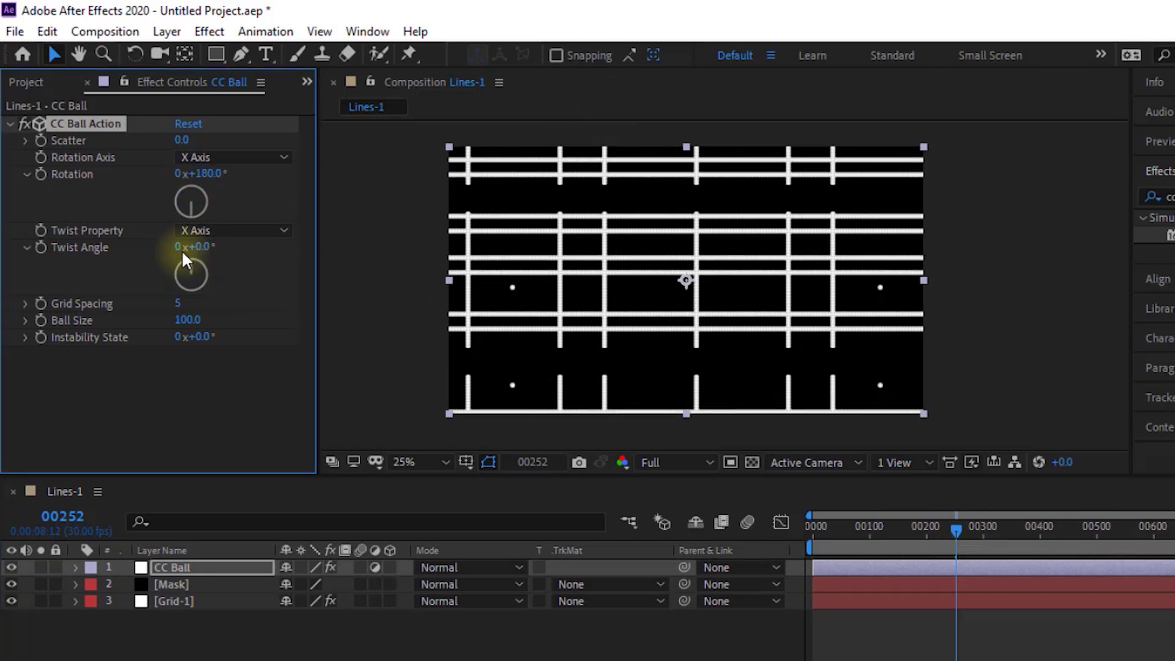
click(183, 248)
text(2)
key(Return)
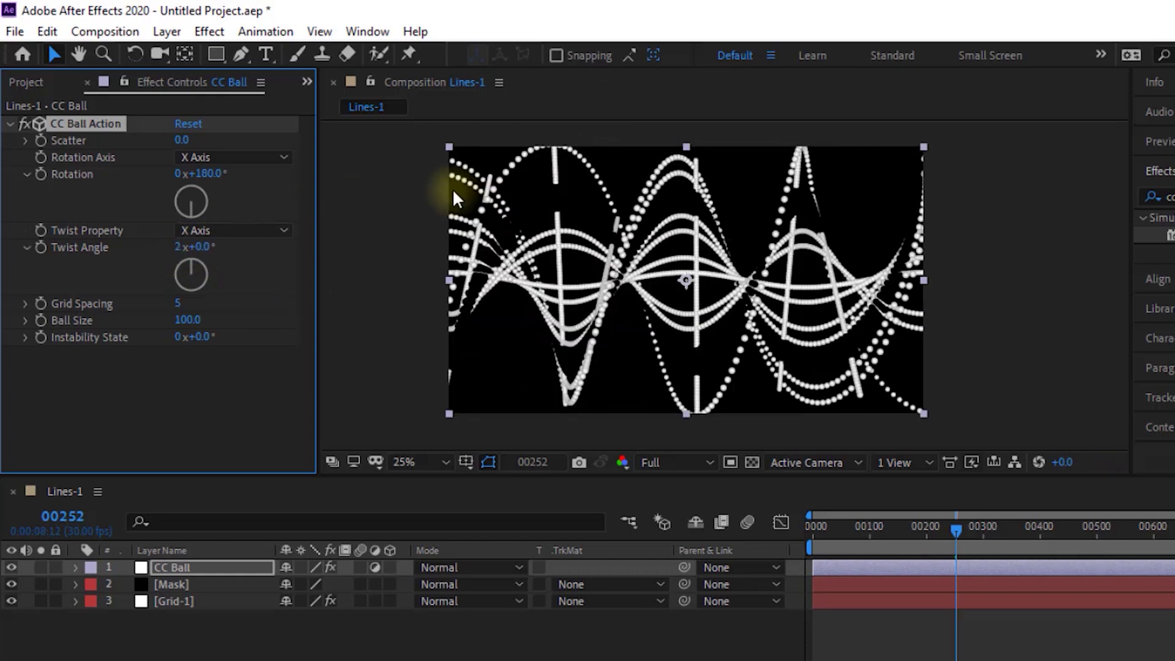
click(183, 303)
text(1)
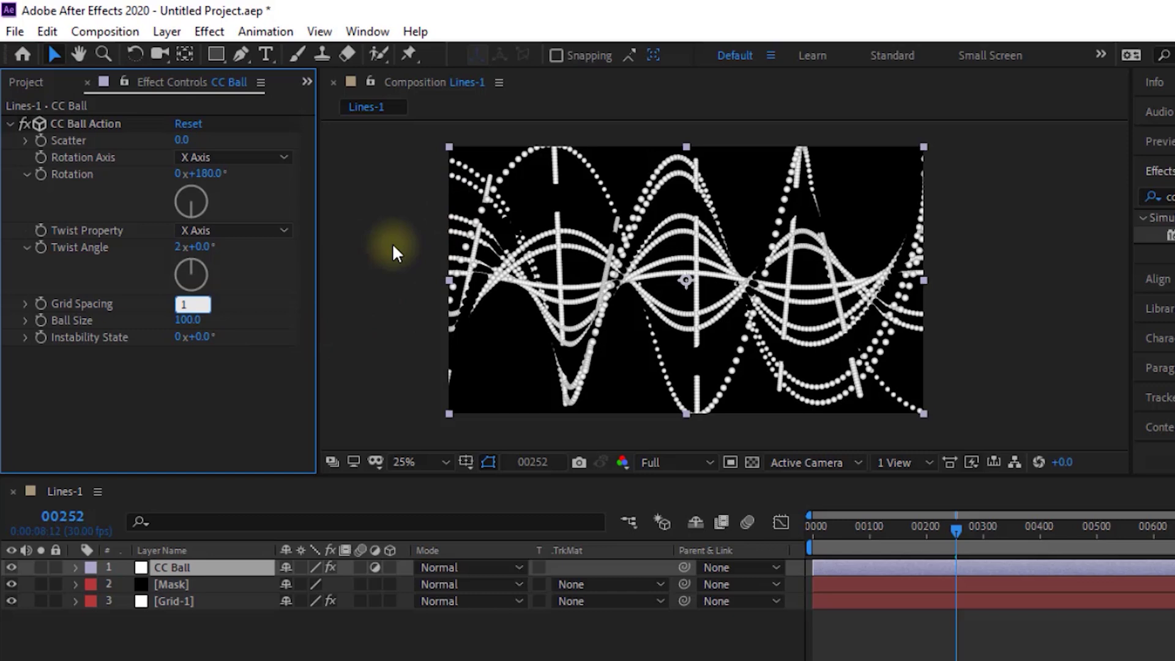
key(Return)
click(188, 320)
text(193)
key(Return)
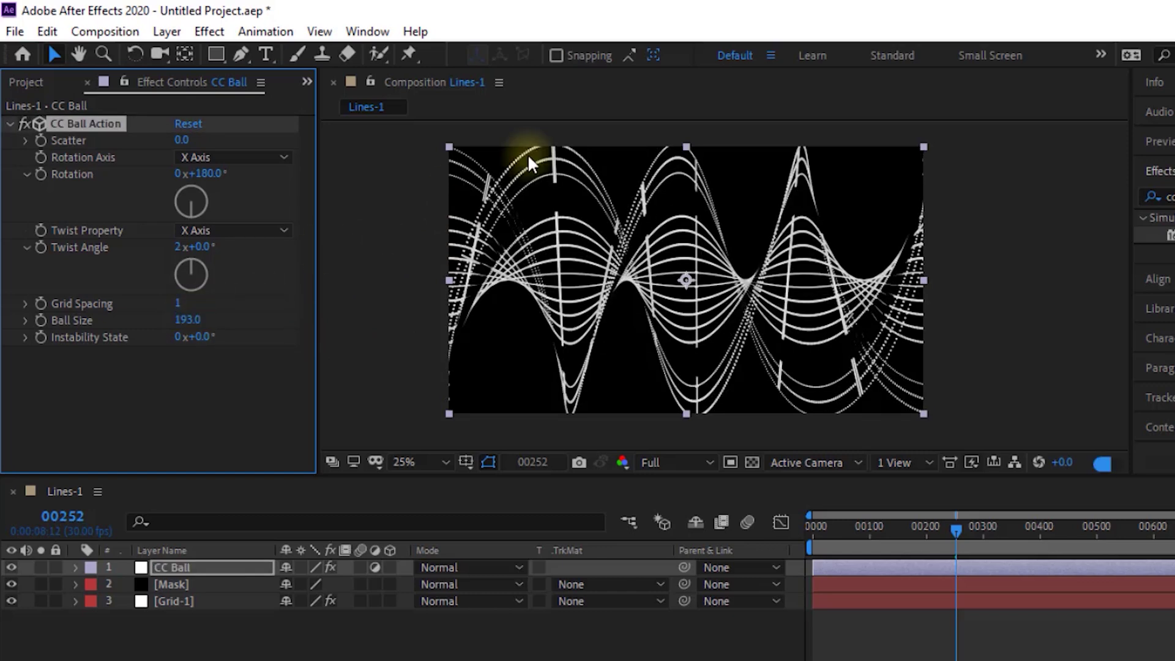
click(184, 639)
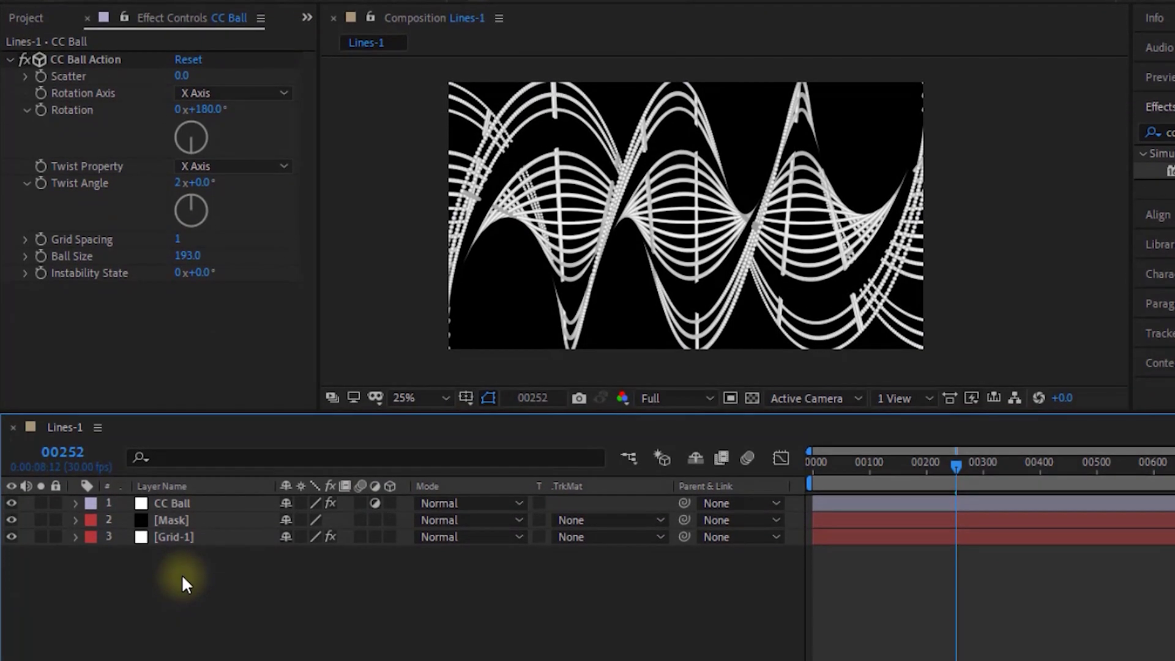
- Duplicate Grid-1, move the copy to the top and rename it Grid-2
click(169, 542)
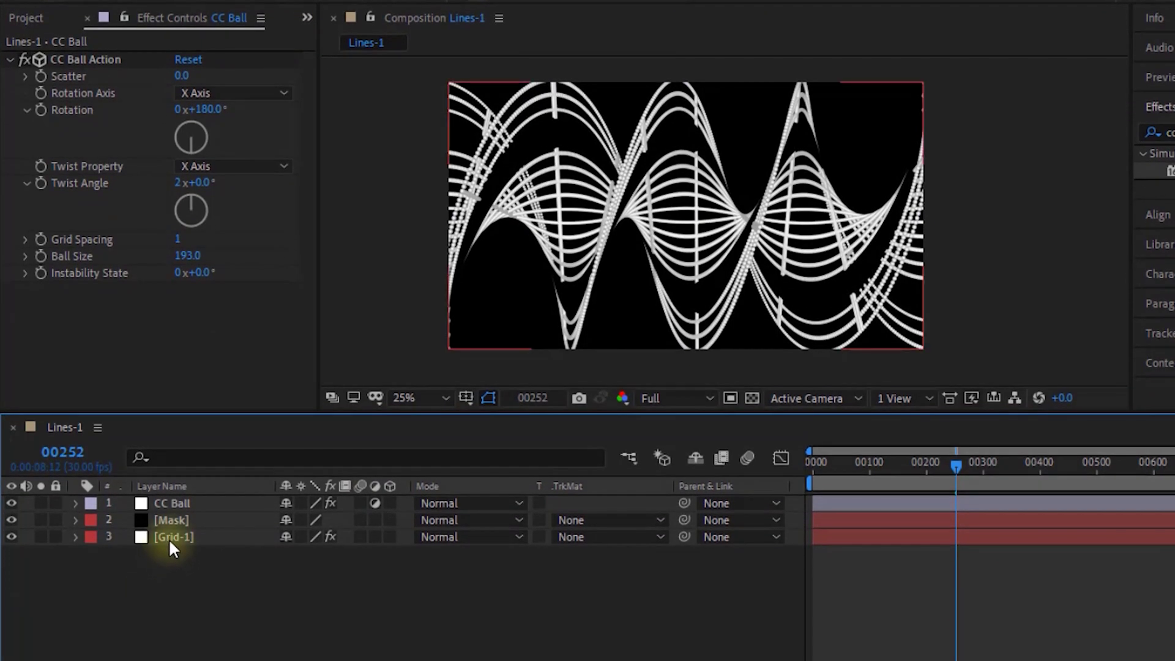
click(167, 538)
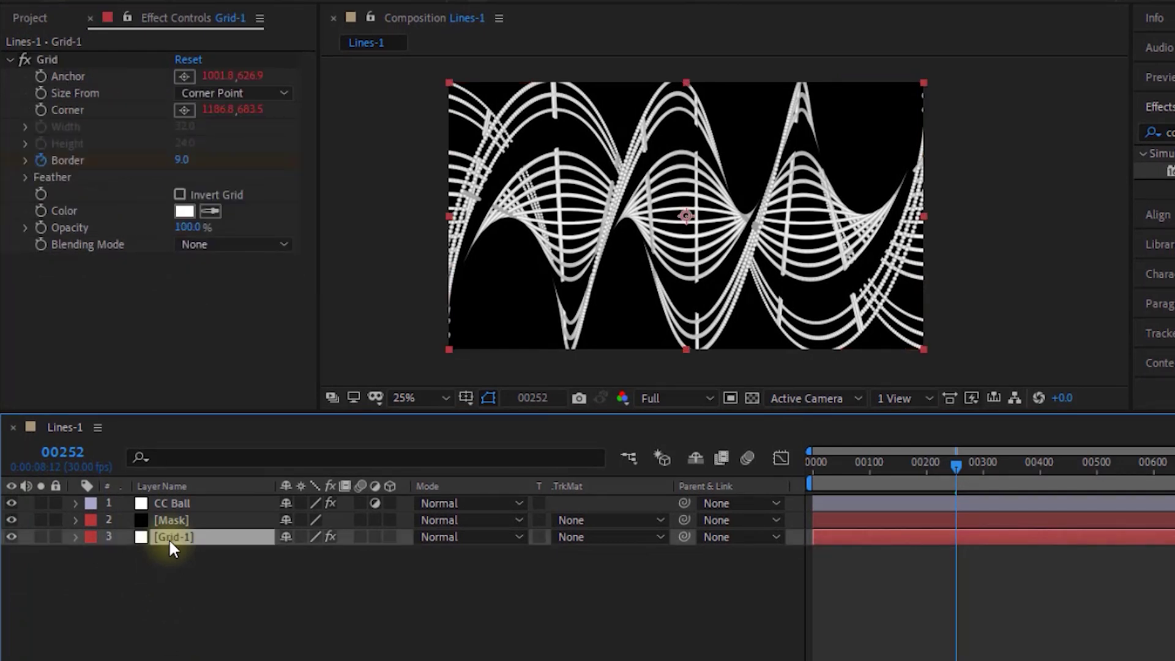
key(ctrl+d)
drag(171, 538, 188, 497)
key(Return)
key(BackSpace)
text(2)
key(Return)
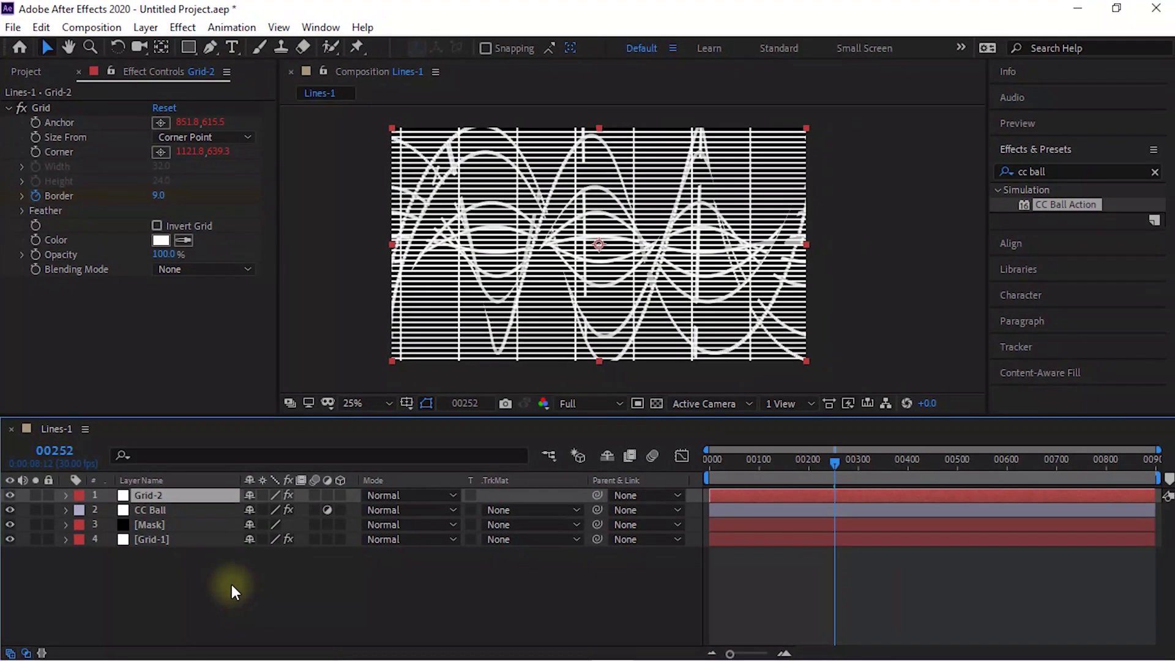
- Reset Grid-2's grid anchor to 960, 540 and add CC Ball Action to it
click(263, 604)
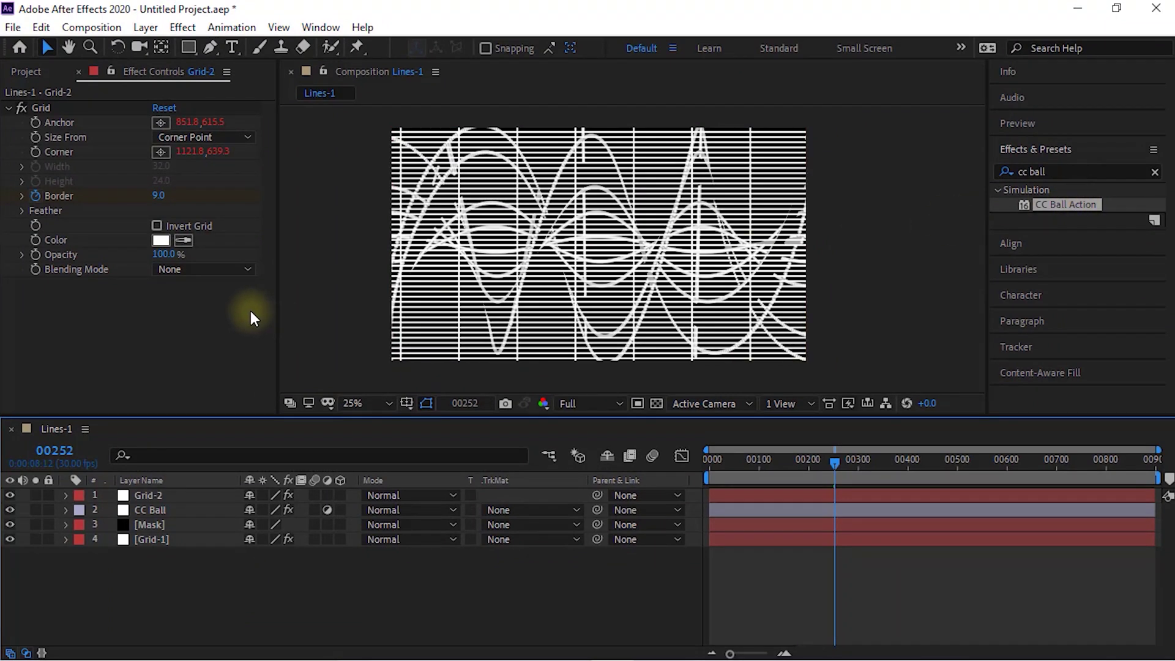
alt+click(35, 122)
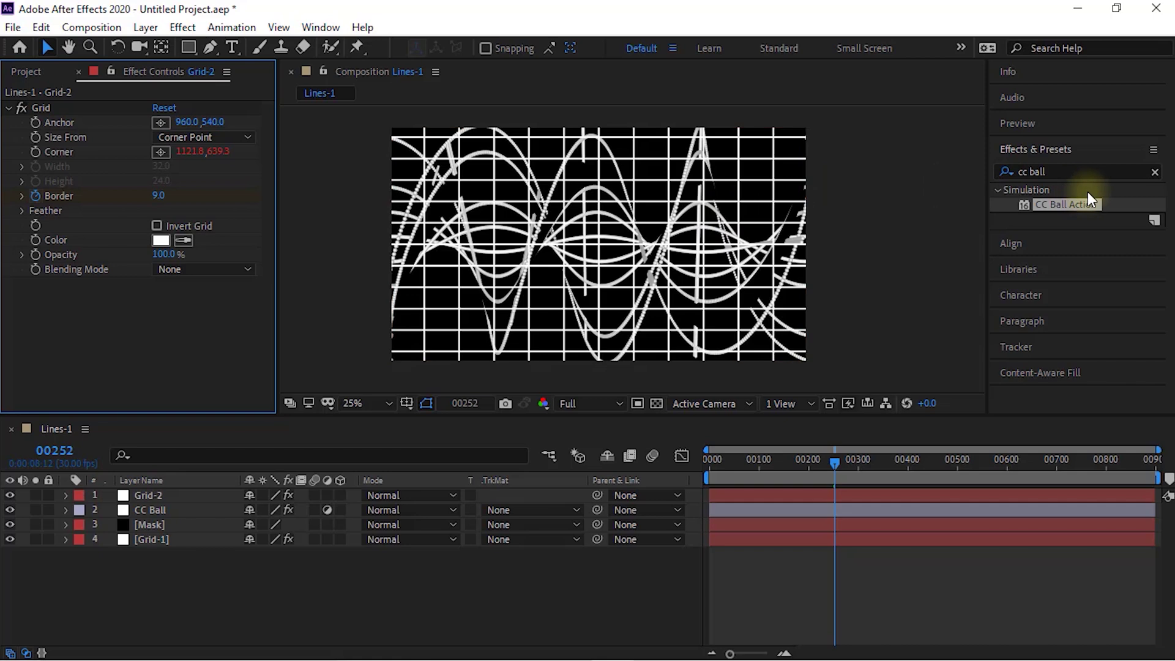
drag(1081, 208, 152, 496)
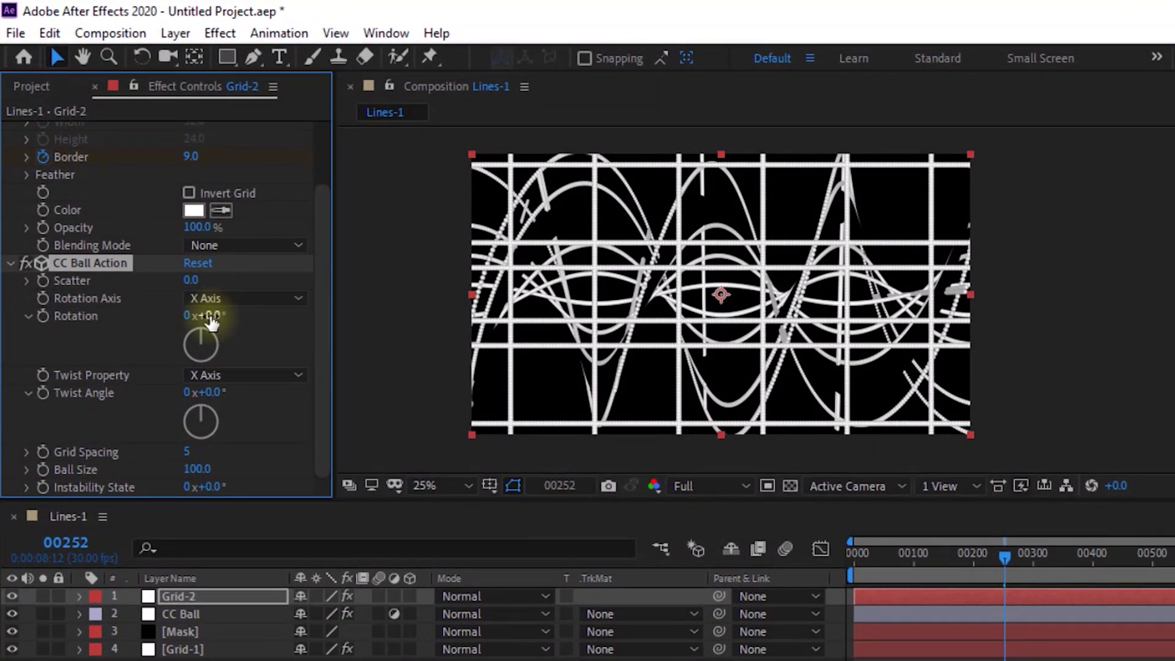
- Give Grid-2's CC Ball Action Twist Angle 2x, Grid Spacing 1 and Ball Size 50
click(211, 316)
key(Tab)
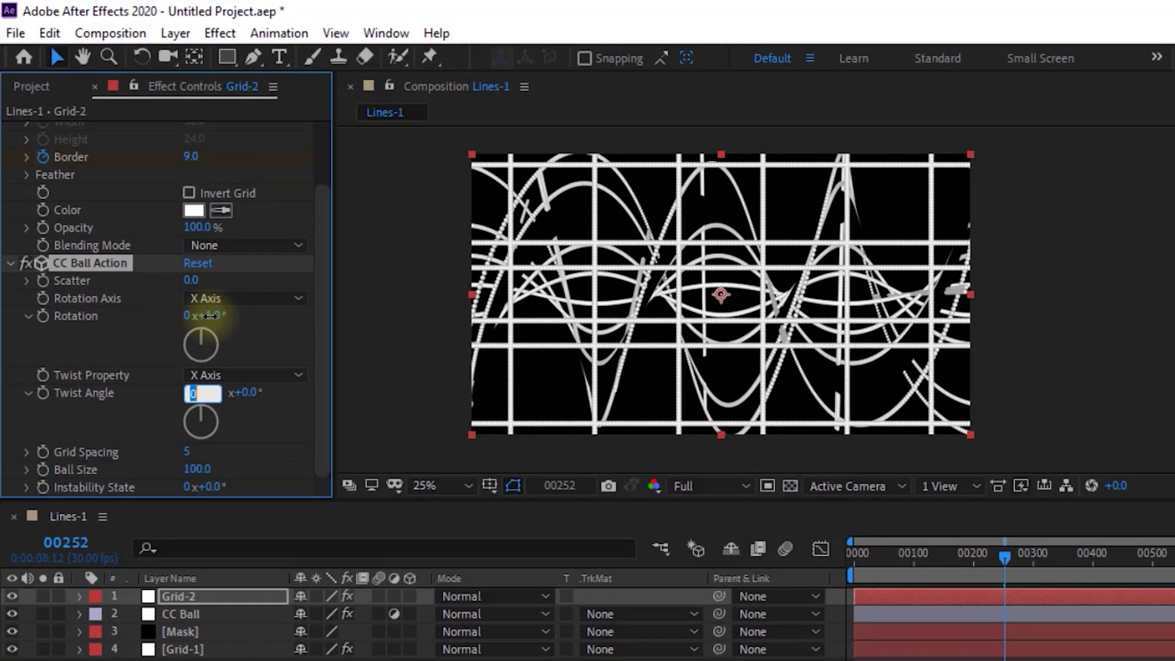
text(2)
key(Tab)
key(Tab)
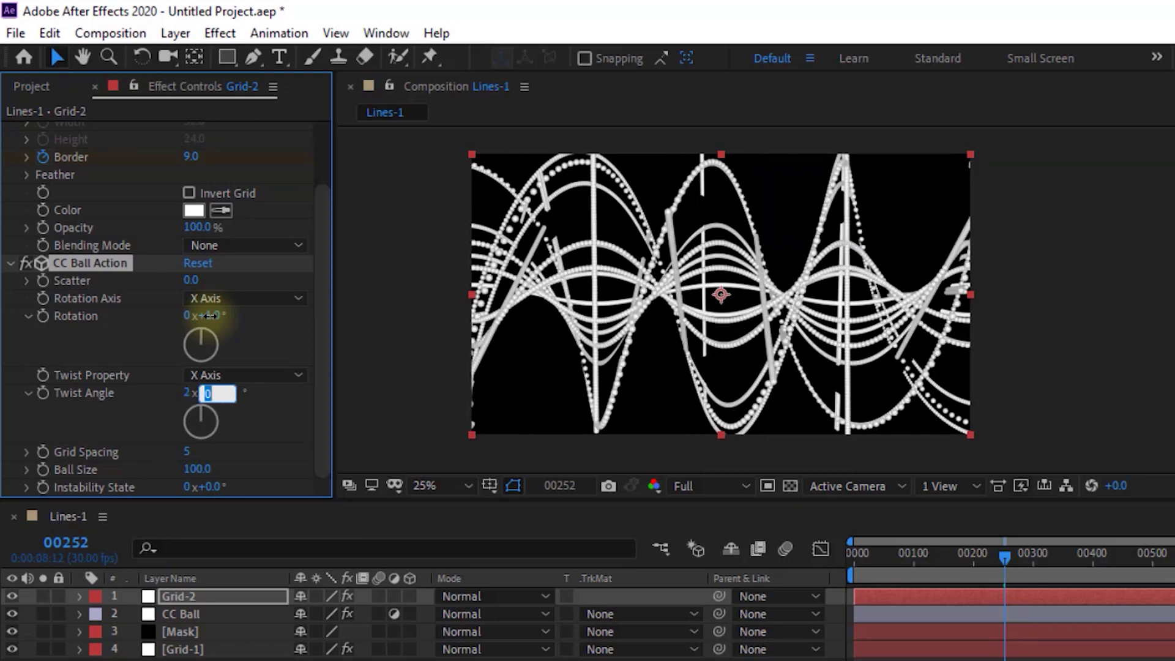
text(1)
key(Tab)
text(50)
key(Return)
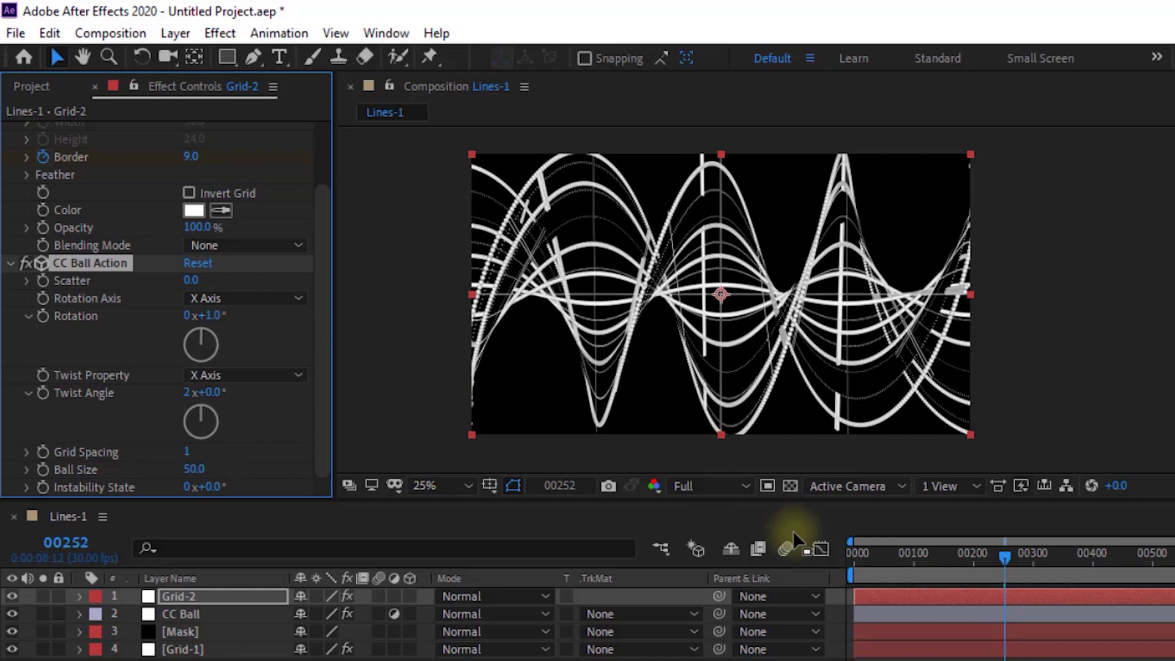
drag(968, 569, 1018, 557)
click(1068, 554)
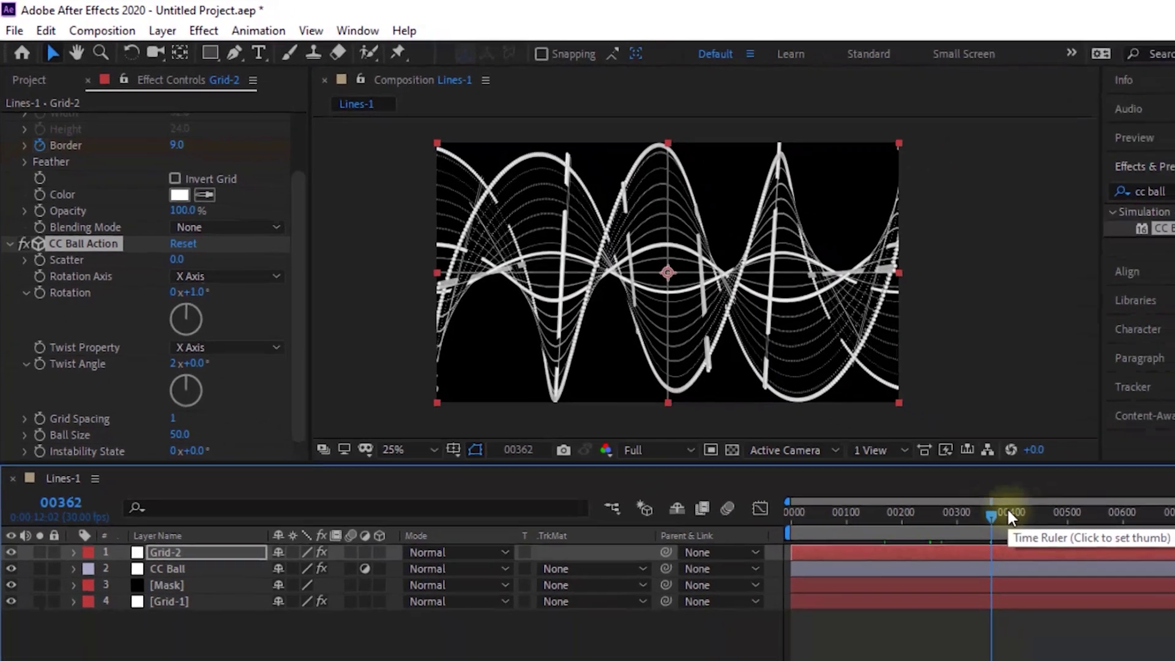
- Duplicate Grid-2 into Grid-3 and change its Grid Corner to 1095.7, 479.1
click(182, 648)
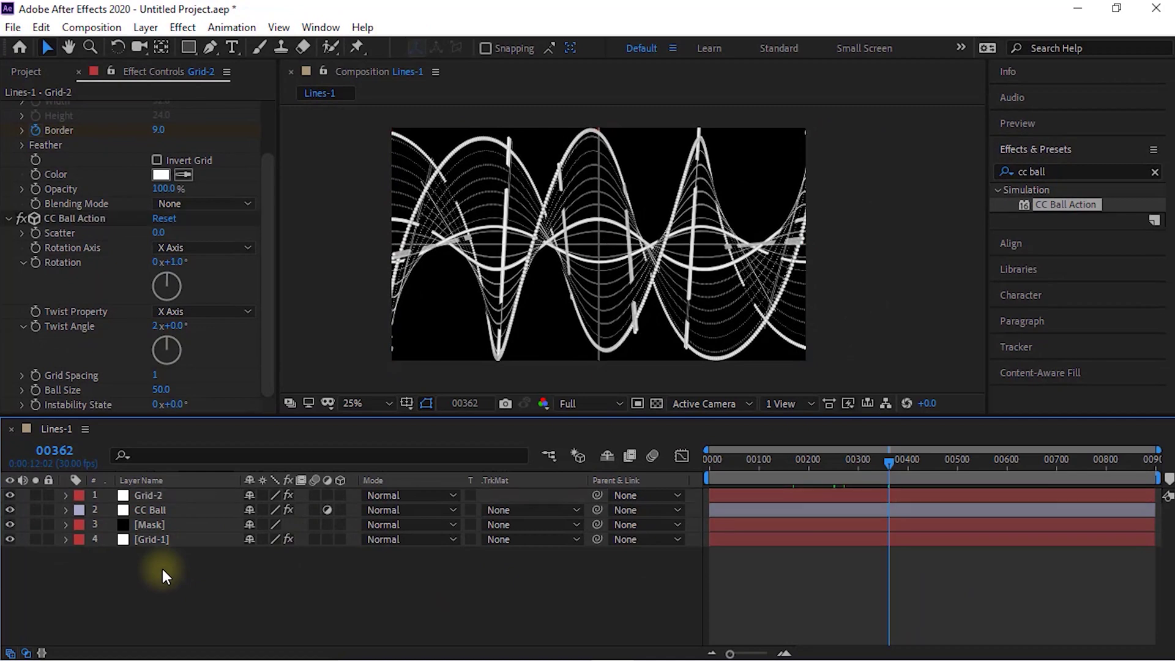
click(152, 495)
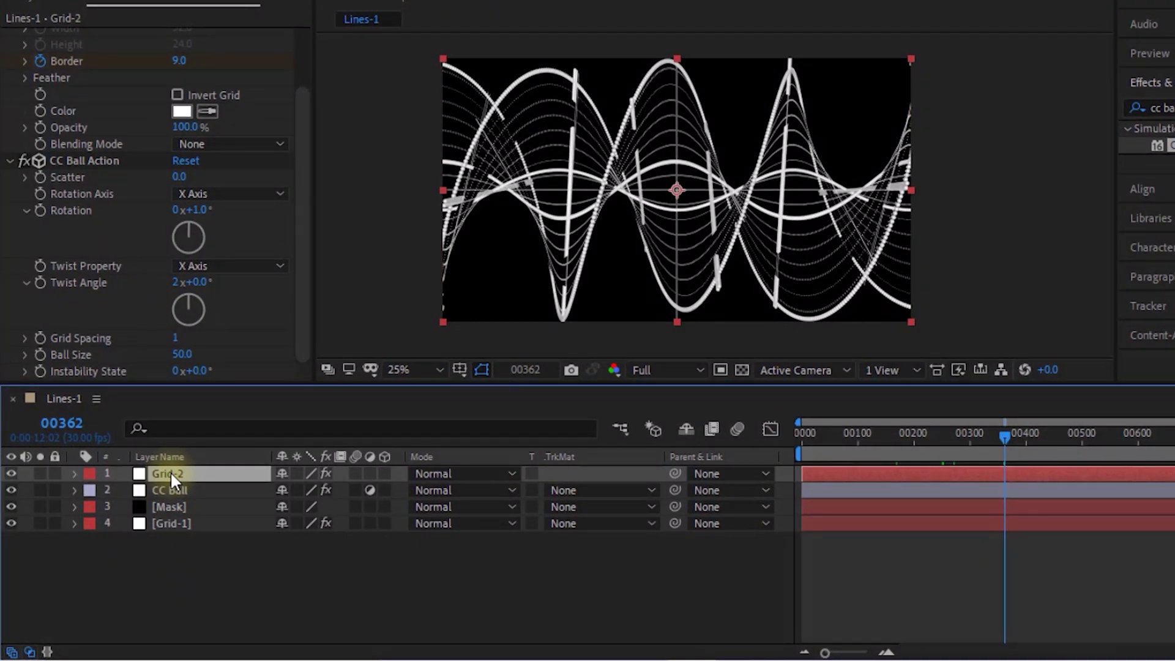
key(ctrl+d)
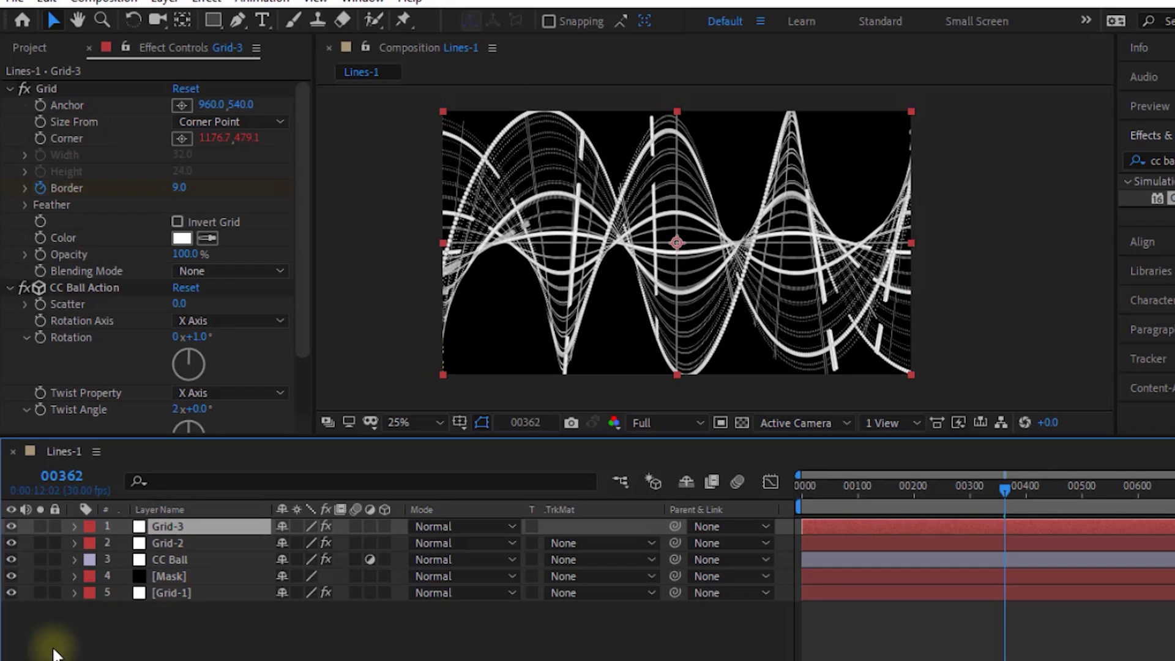
click(215, 138)
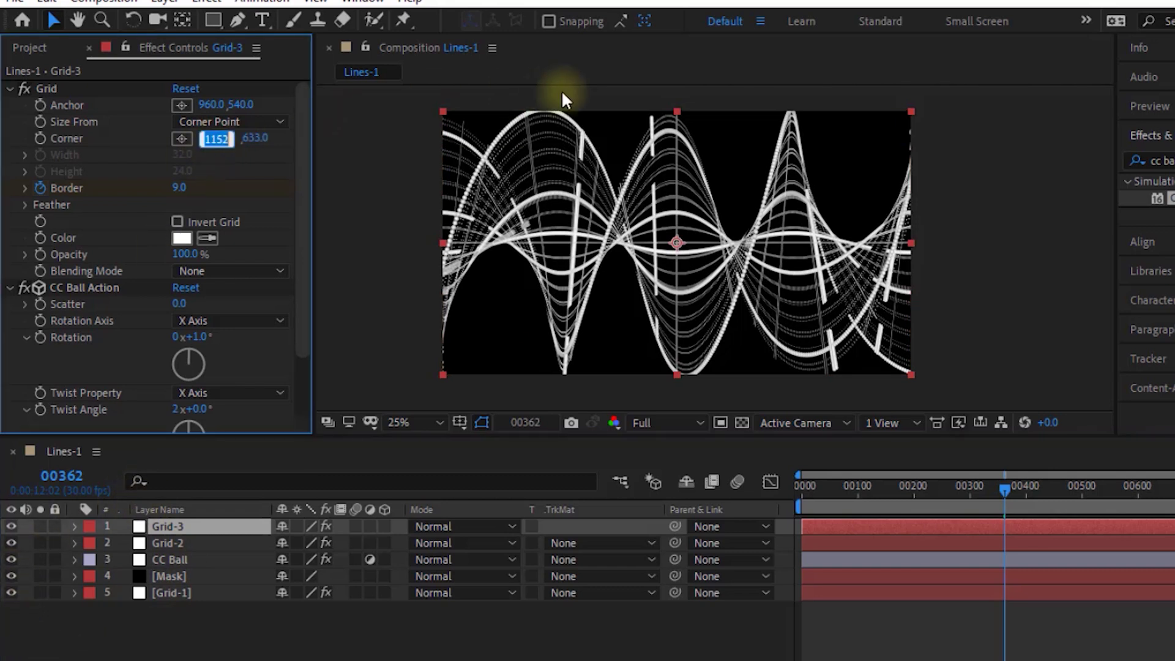
key(Return)
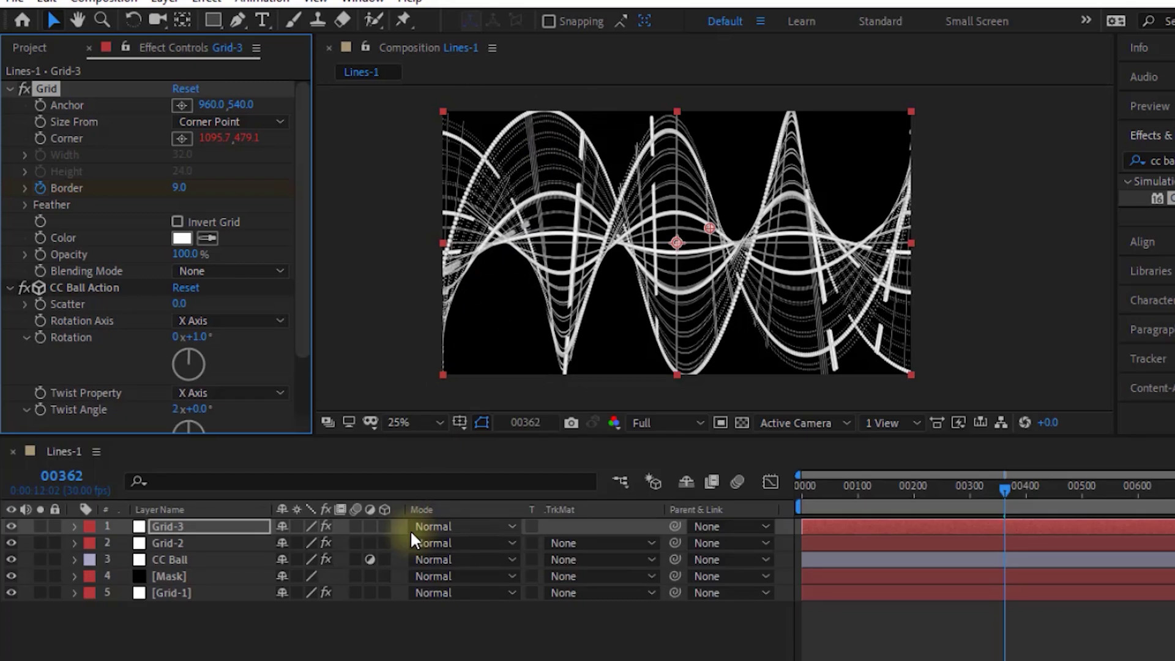
- Add a new camera layer named Camera
right_click(178, 617)
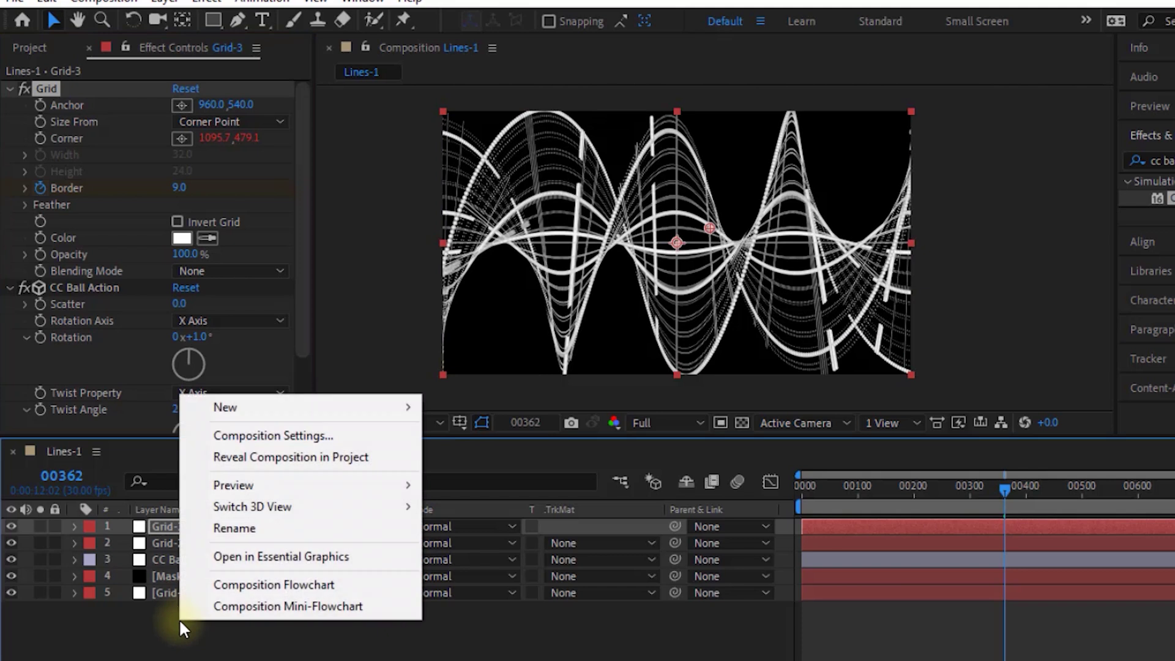
mouse_move(303, 402)
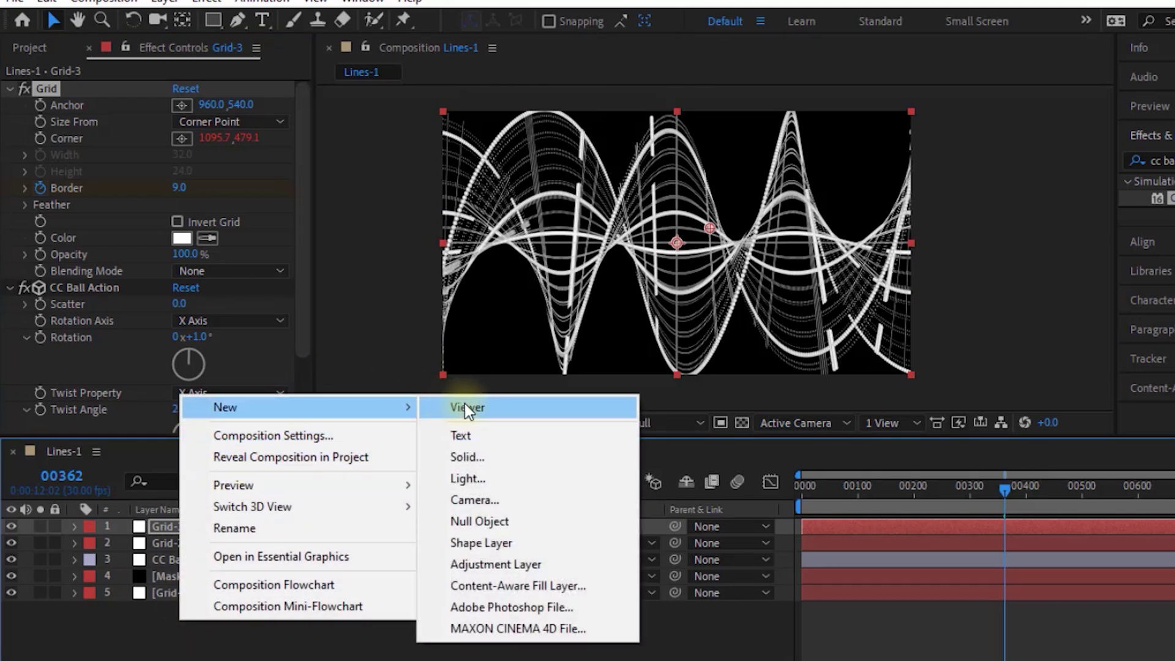
click(494, 498)
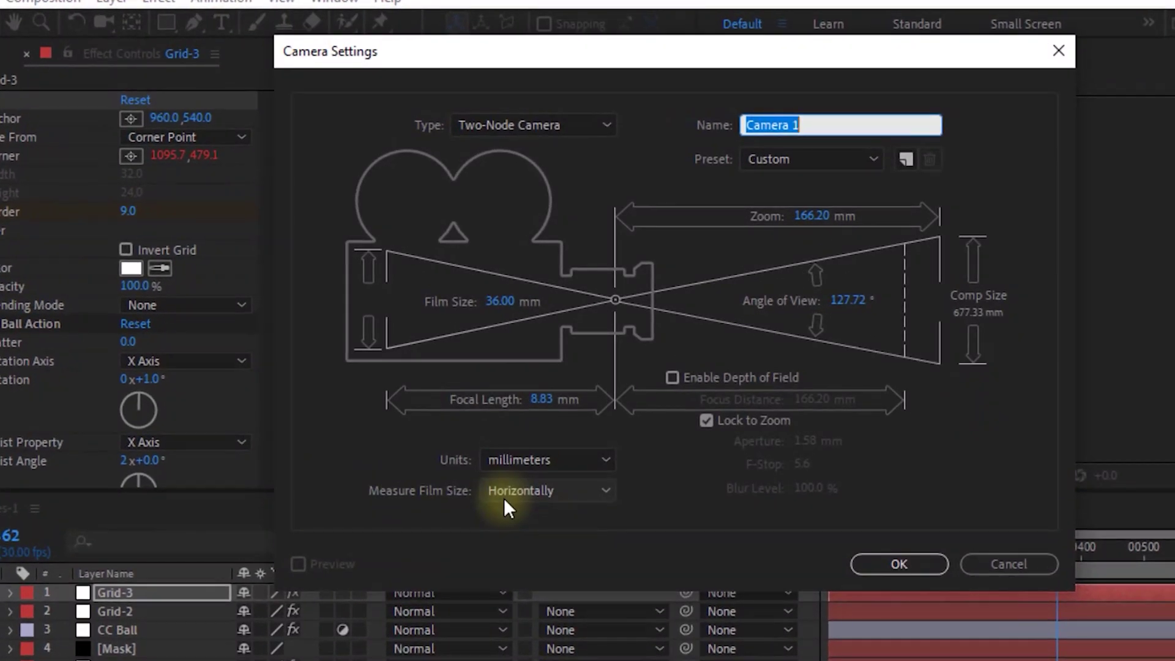
key(End)
key(BackSpace)
key(BackSpace)
key(Return)
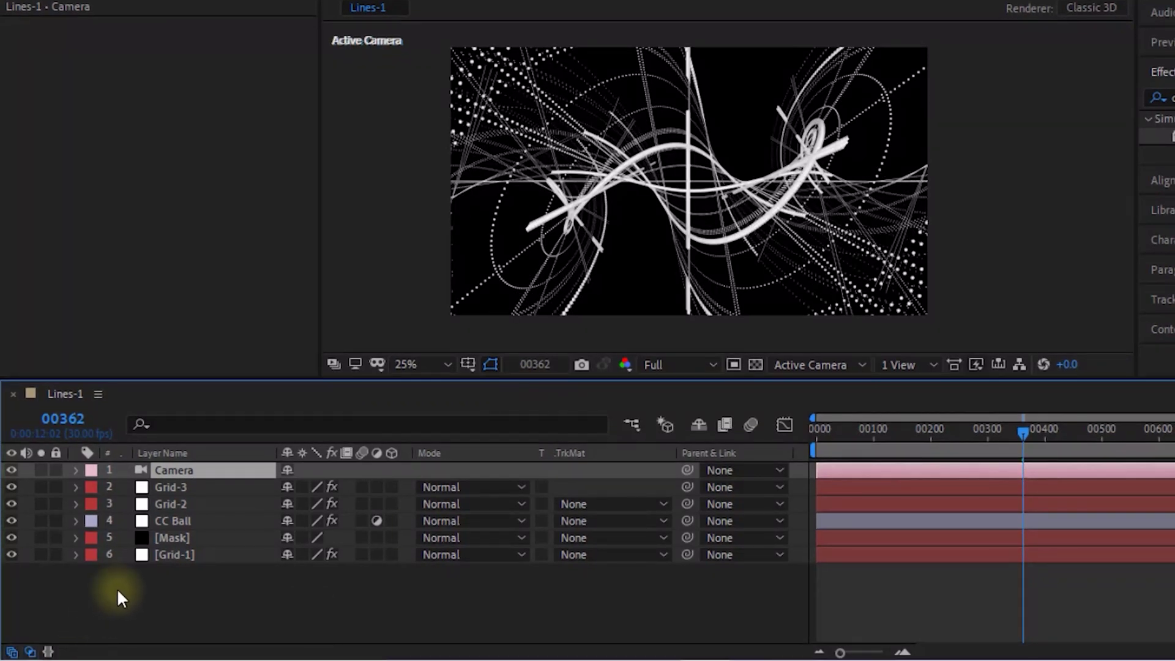
- Add Null 1, parent the Camera to it, and make the null 3D
right_click(111, 604)
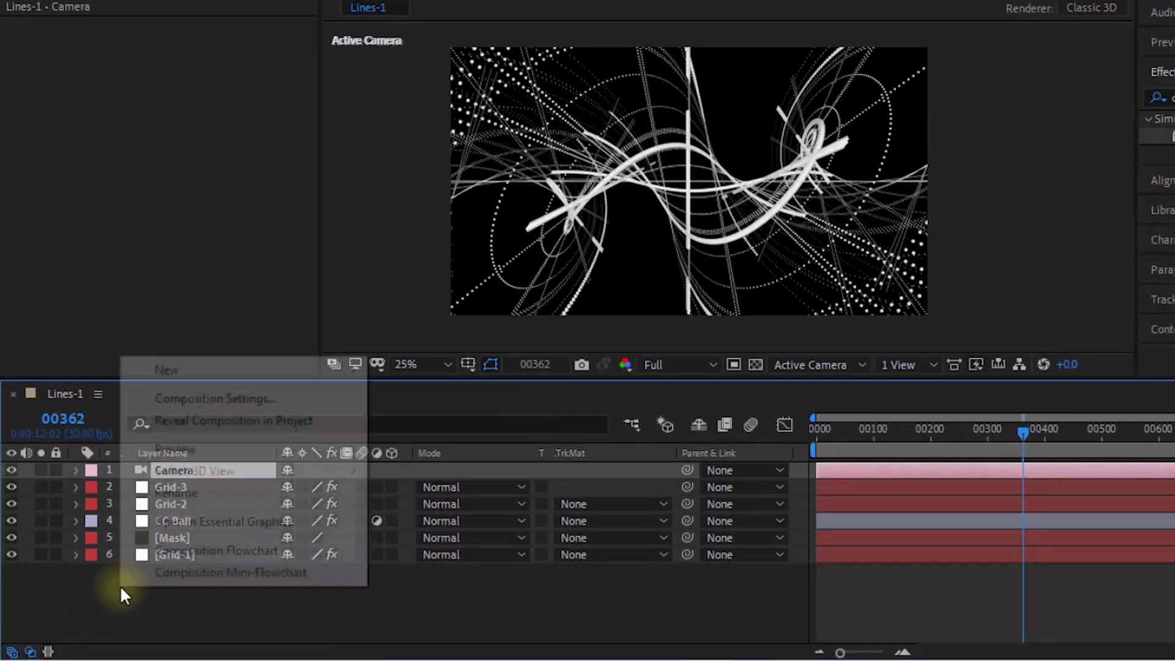
mouse_move(256, 367)
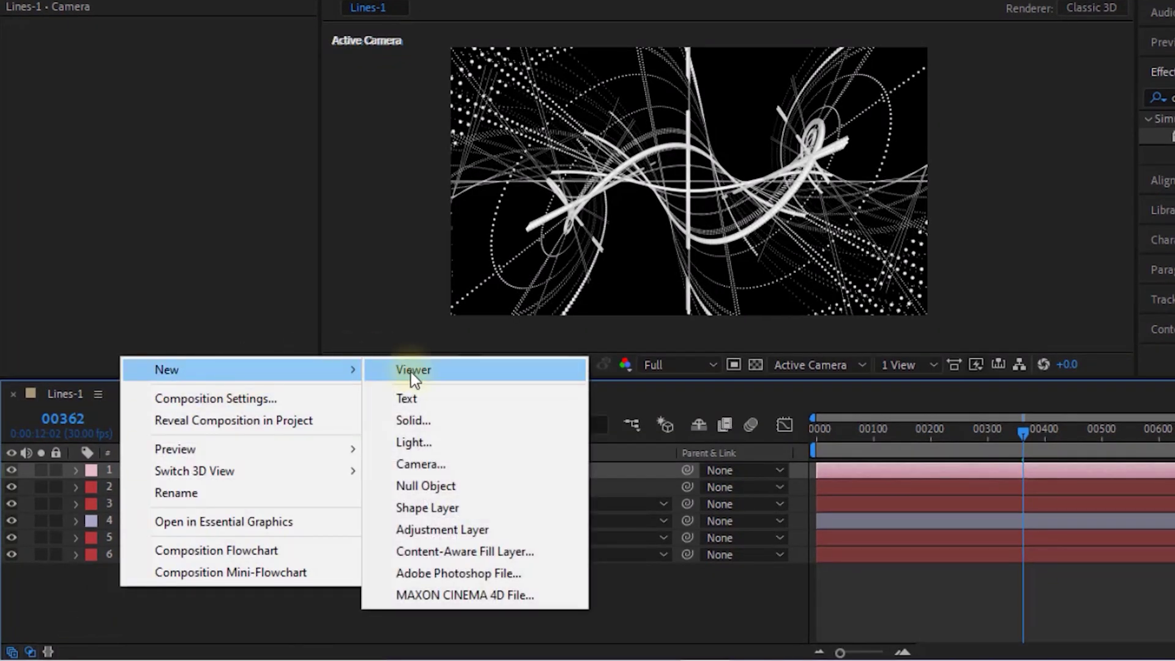
click(427, 486)
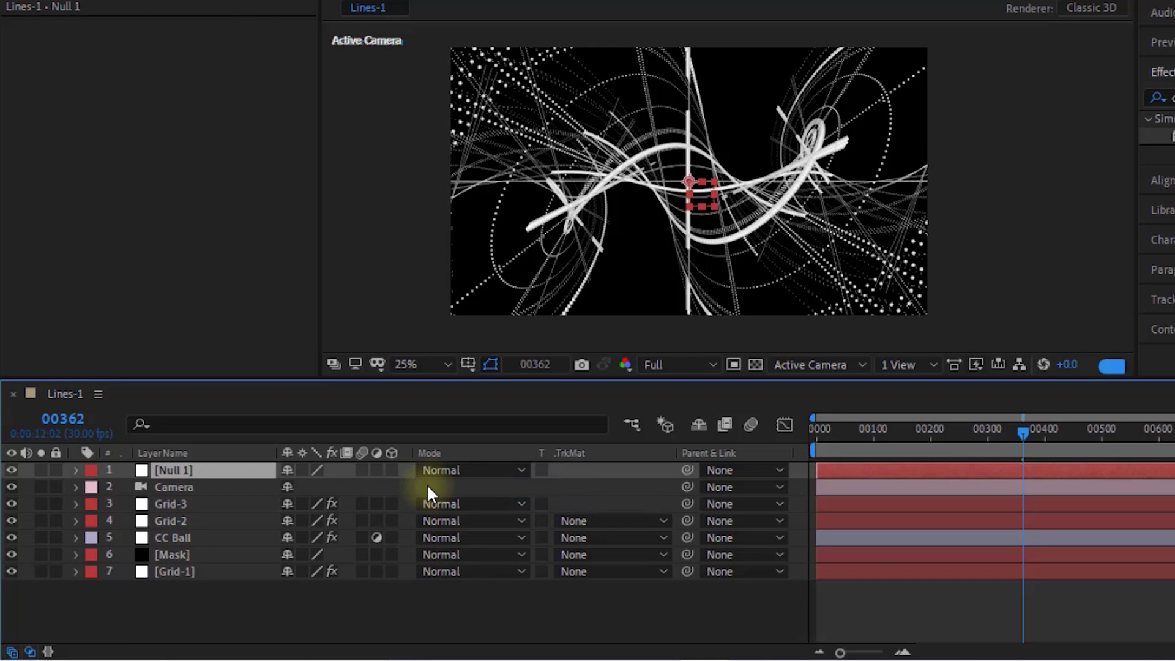
click(727, 486)
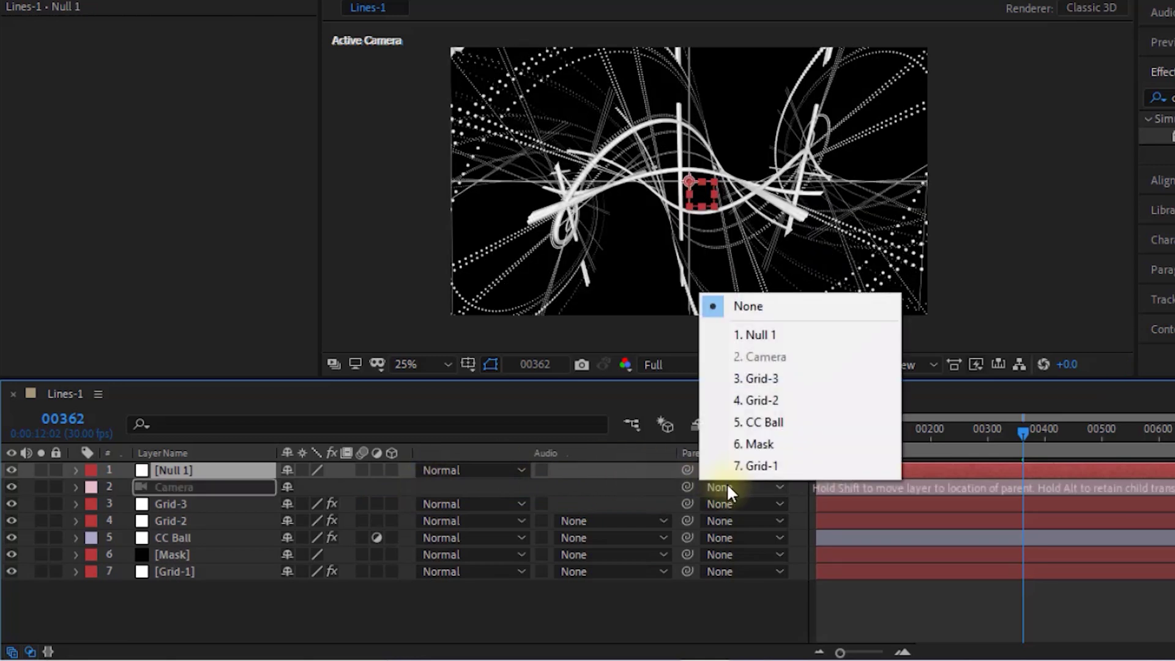
click(780, 335)
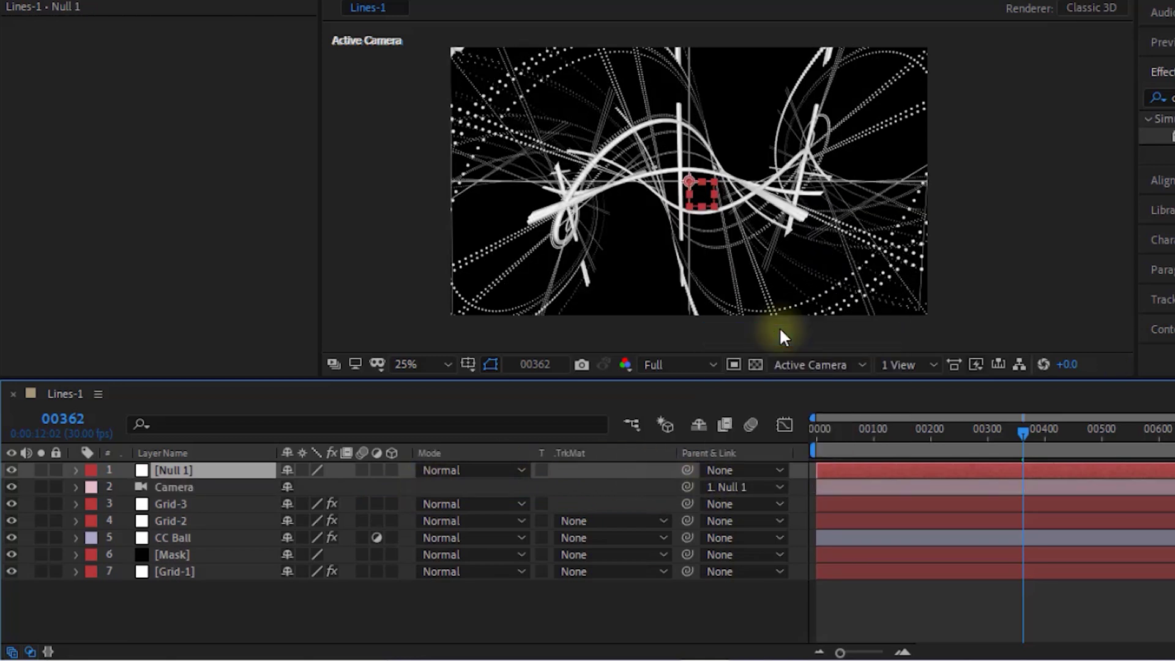
click(393, 470)
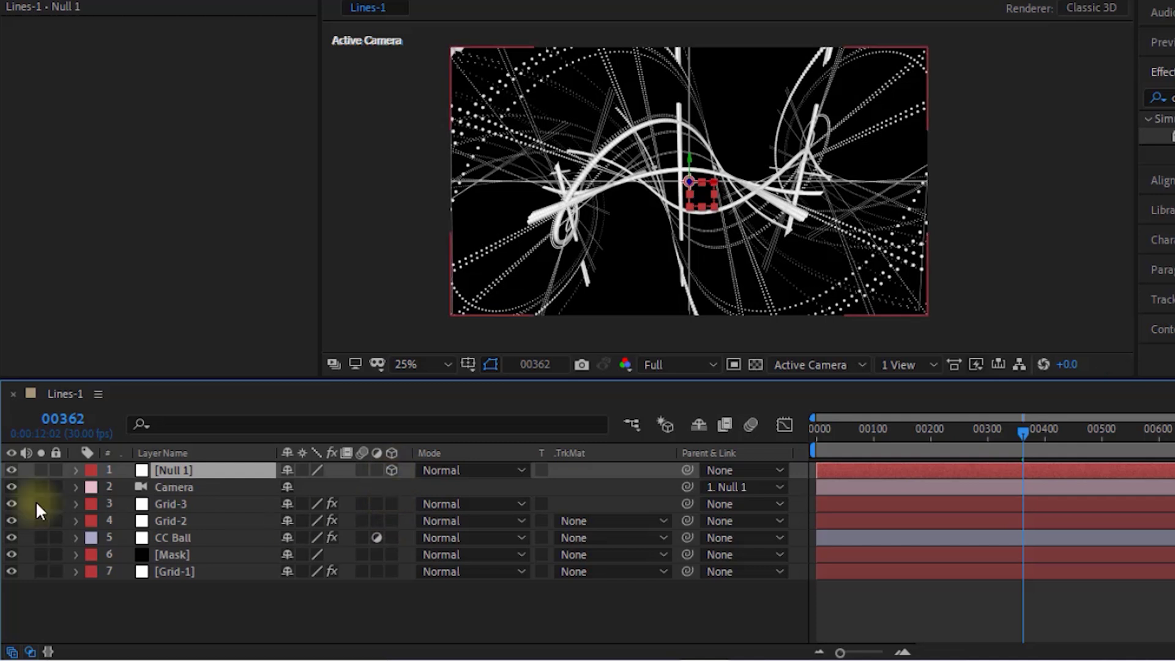
click(75, 470)
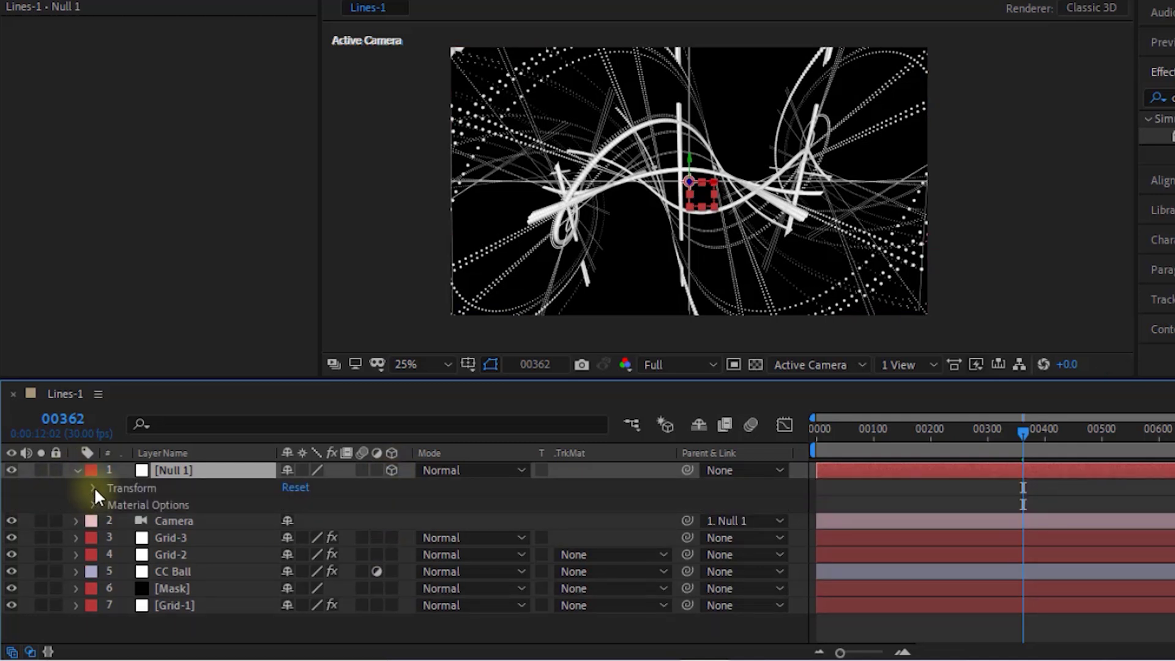
- Add an X Rotation keyframe on Null 1 at frame 0
click(94, 487)
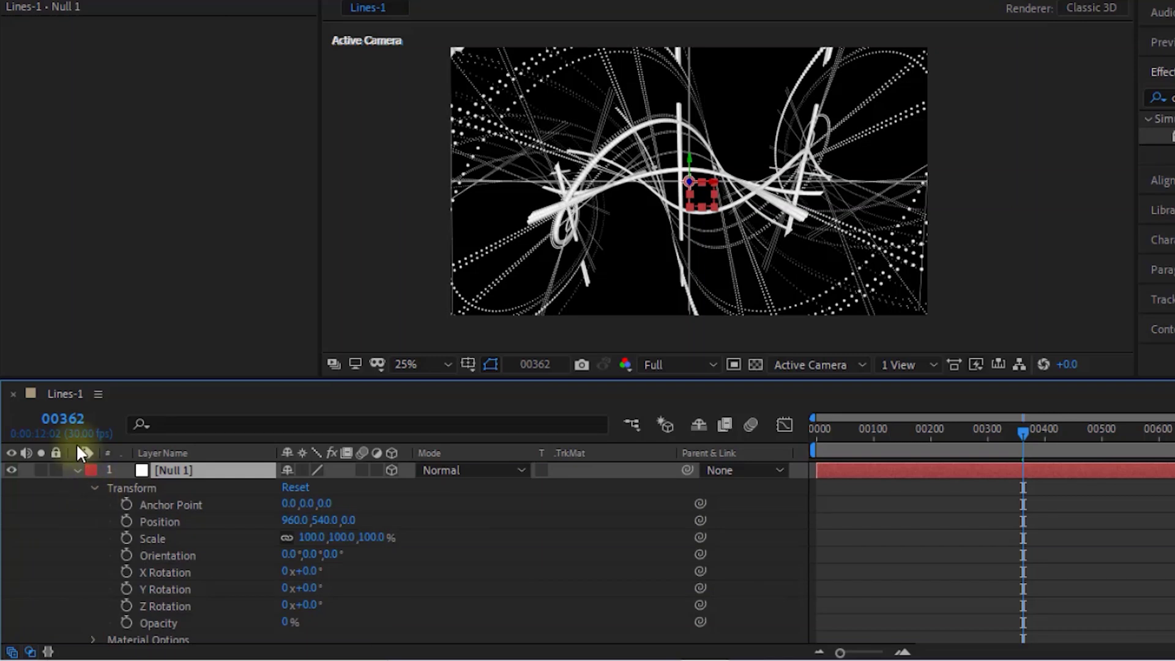
click(75, 421)
text(0)
key(Return)
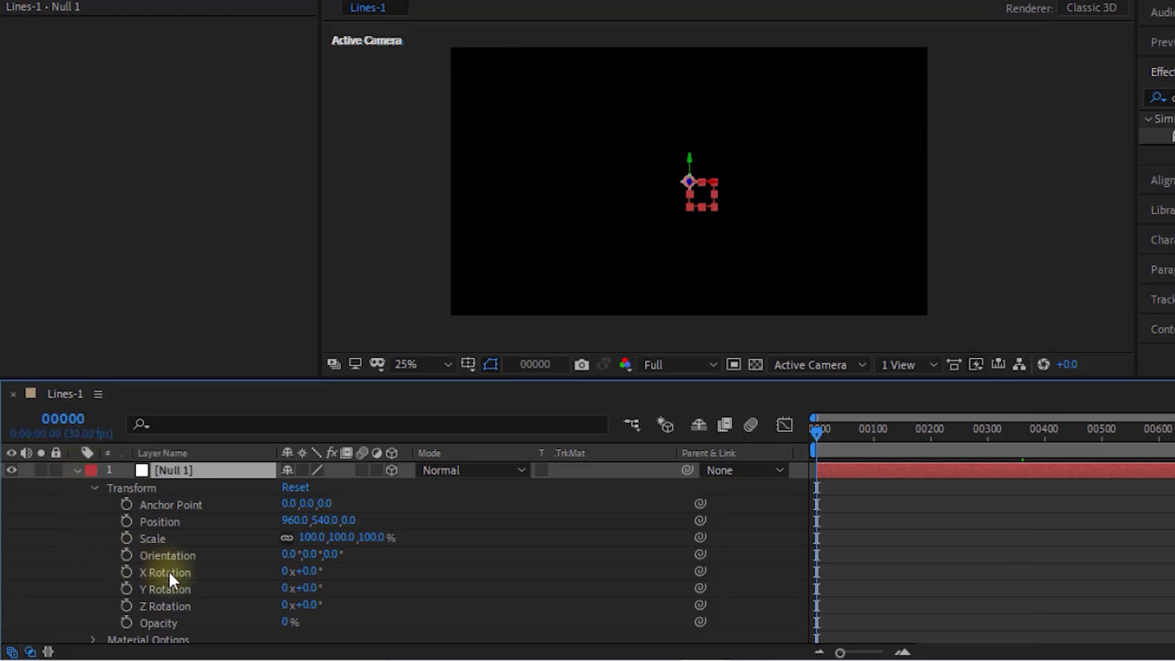
click(126, 572)
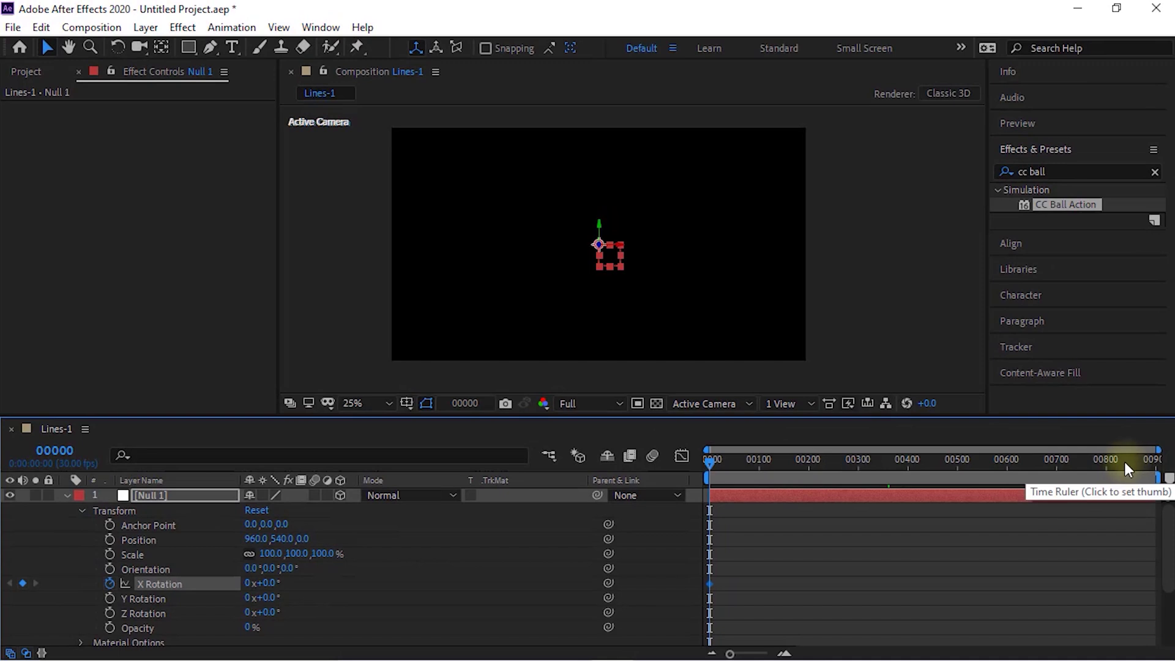
- Set Null 1's X Rotation to -2 revolutions at frame 899 and preview the spin
click(1155, 463)
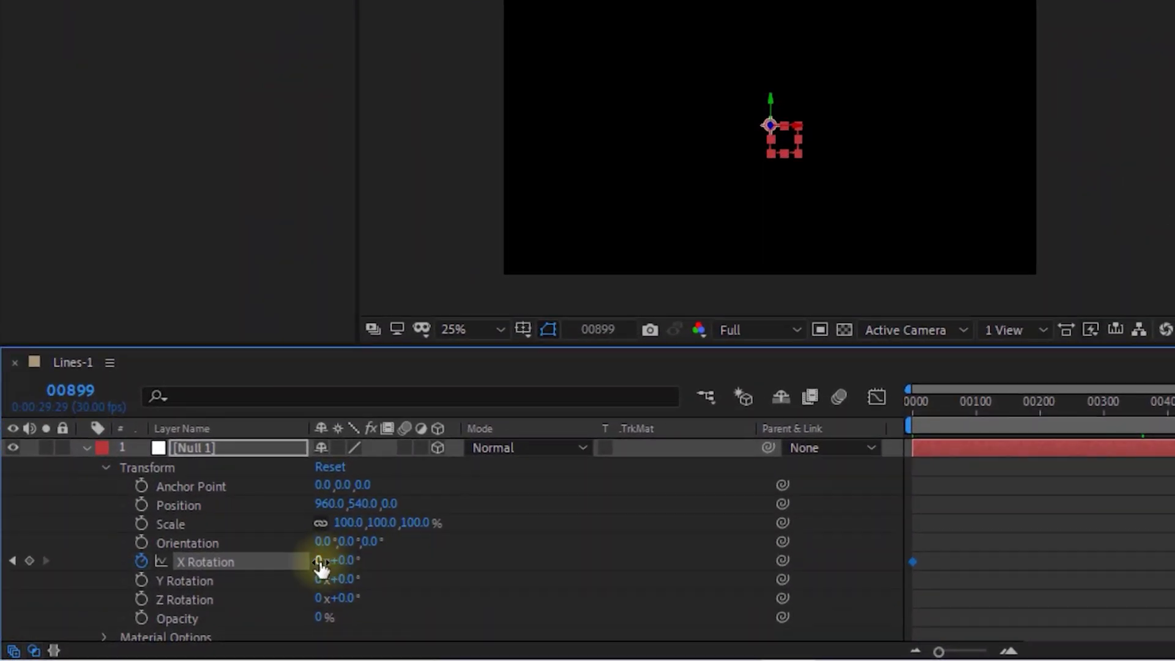
click(319, 561)
text(-2)
key(Return)
click(1034, 408)
click(1120, 408)
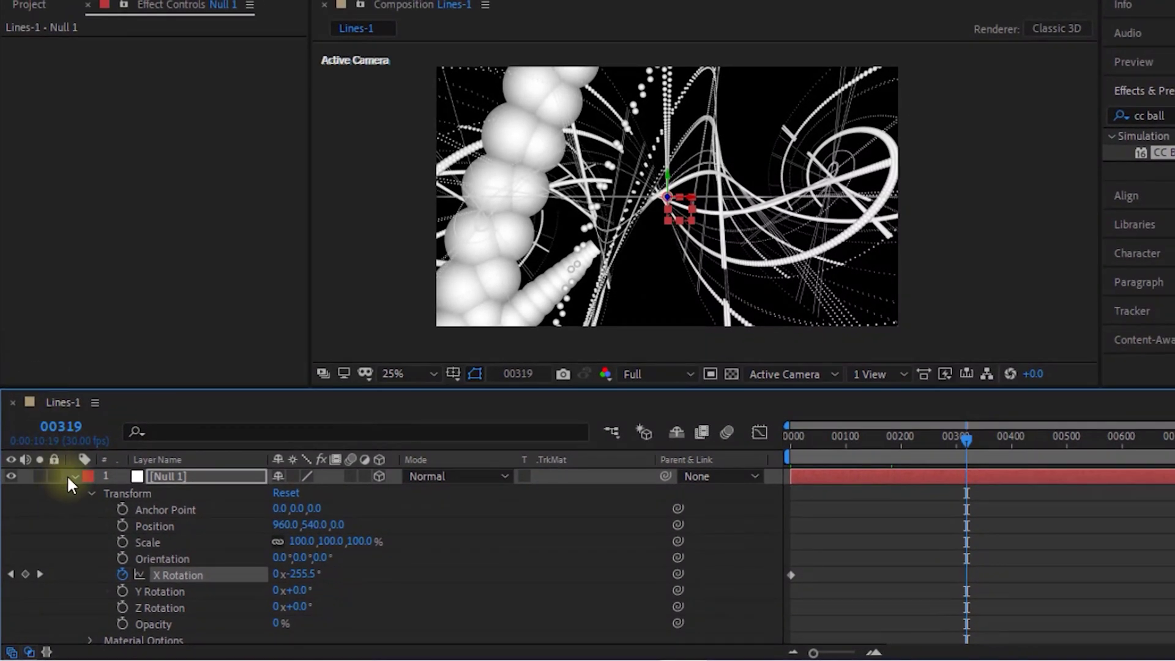
click(73, 476)
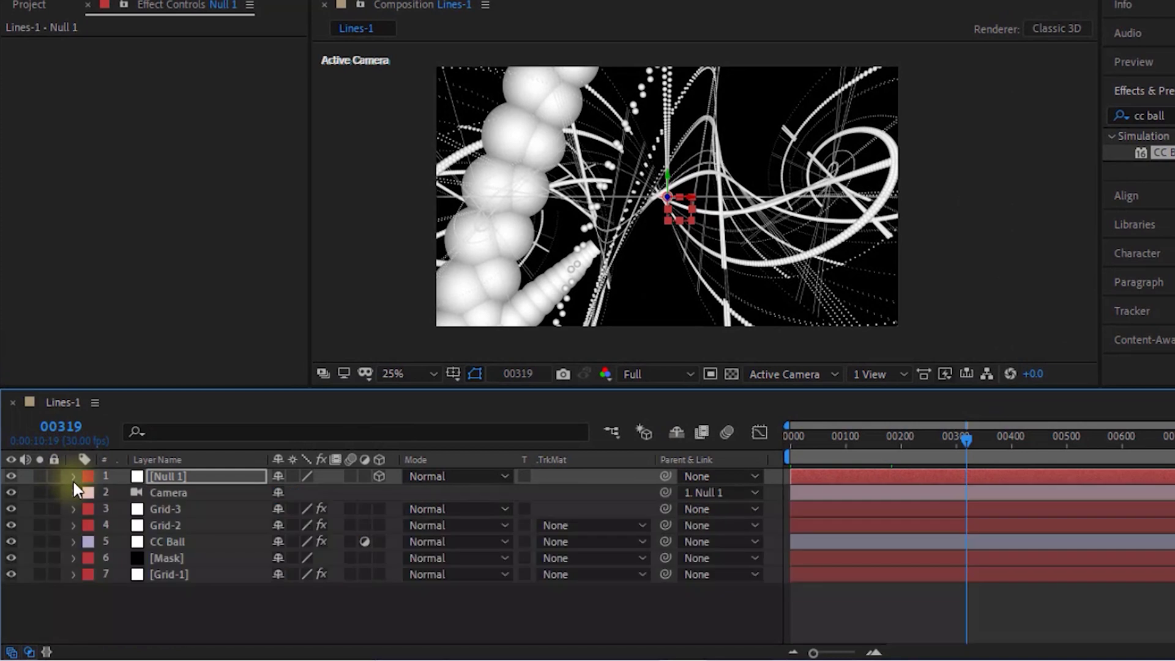
click(73, 493)
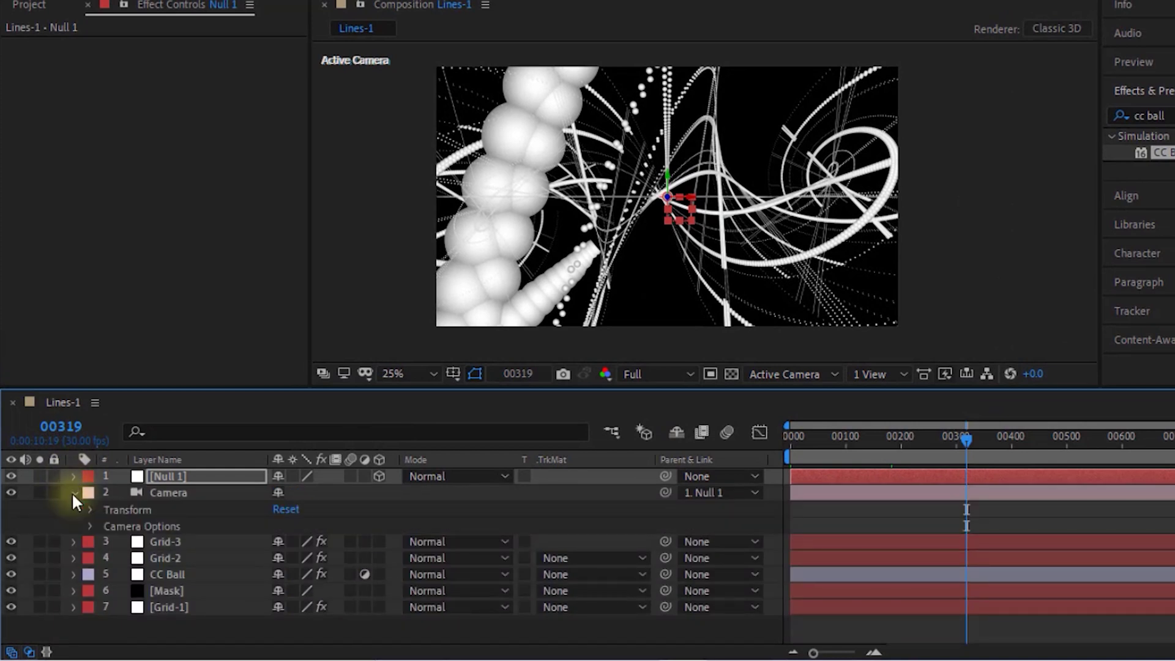
- Keyframe the Camera's Position at 210, 0, -490 on frame 0
click(90, 509)
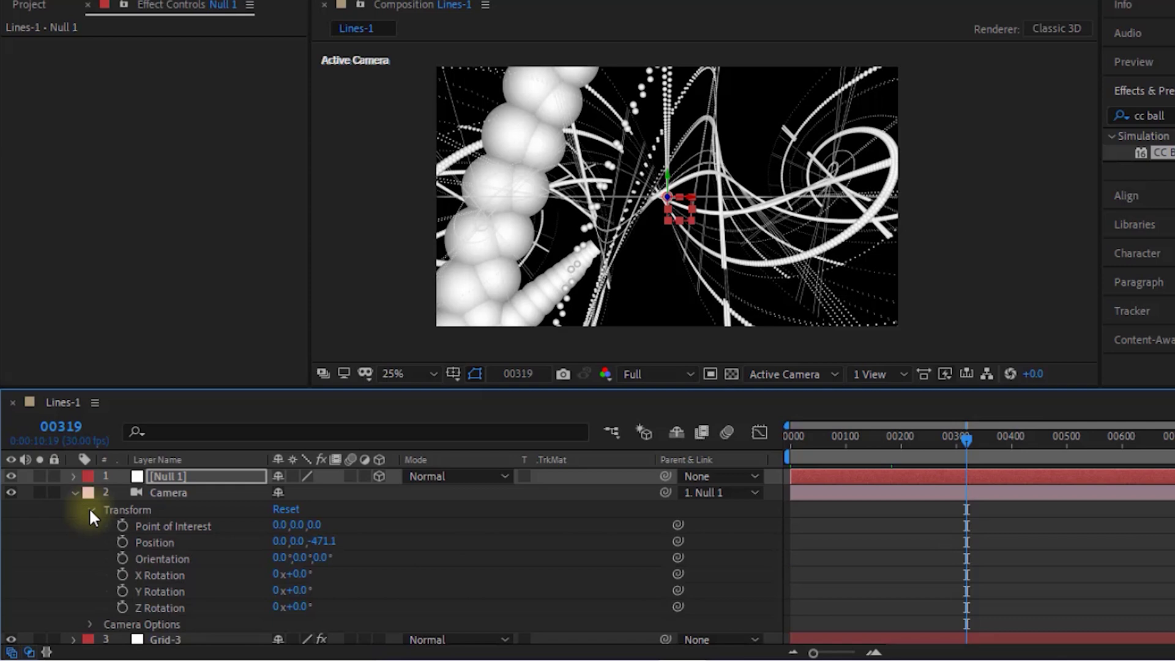
click(61, 426)
text(0)
key(Return)
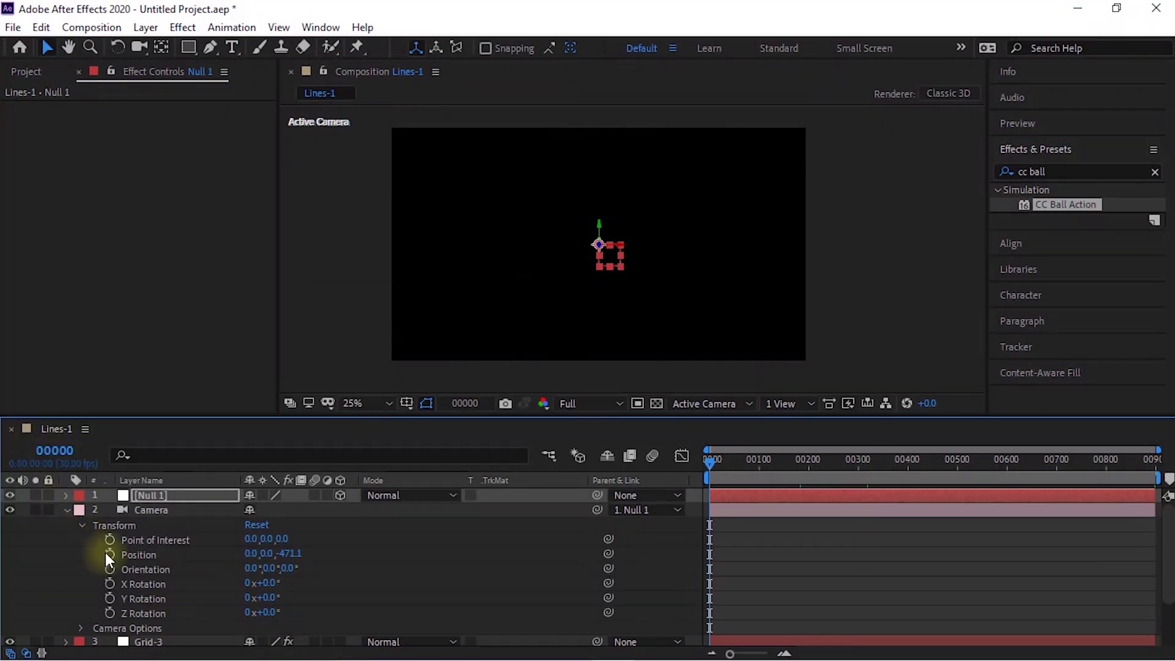
click(105, 552)
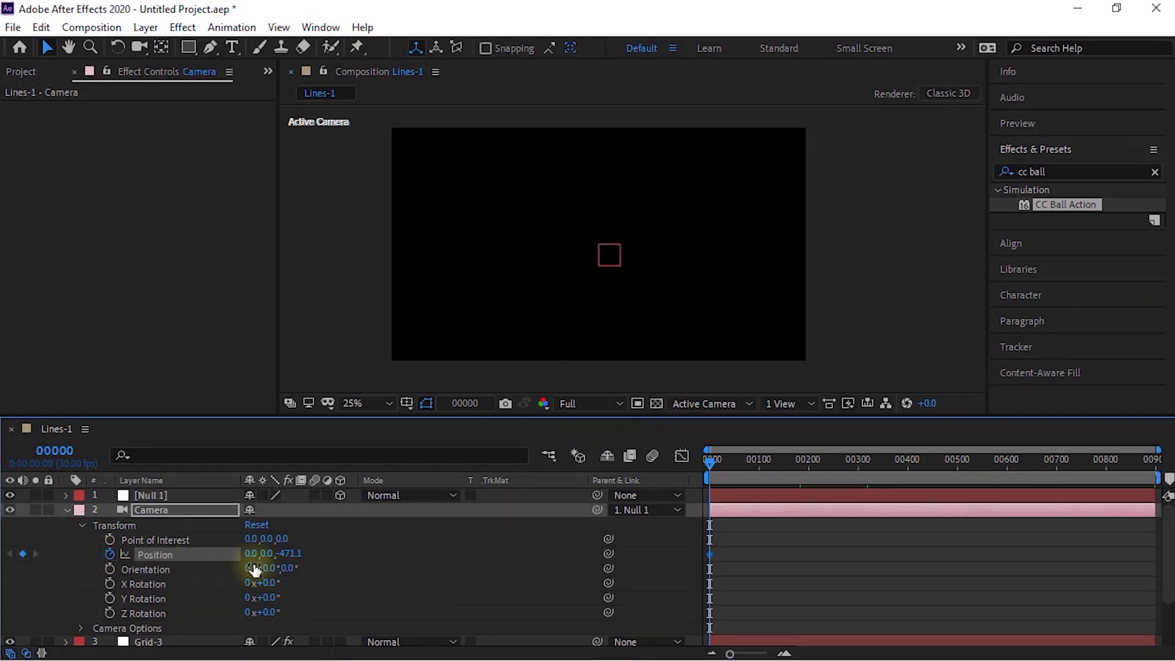
click(251, 553)
text(210)
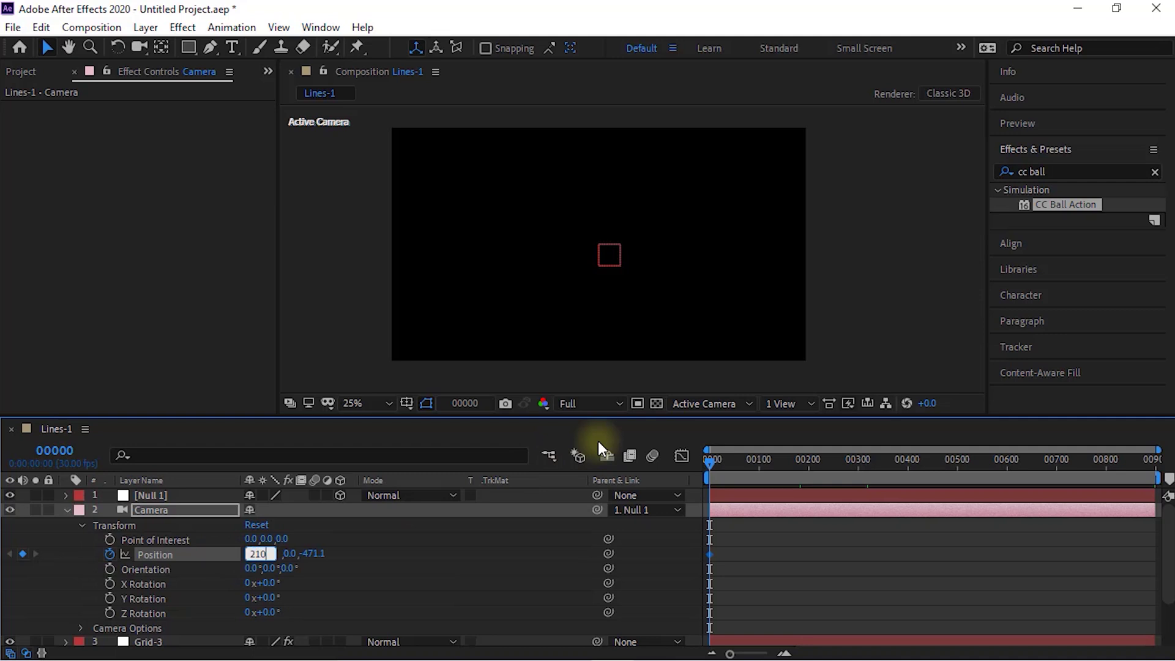
key(Tab)
key(Tab)
text(-490)
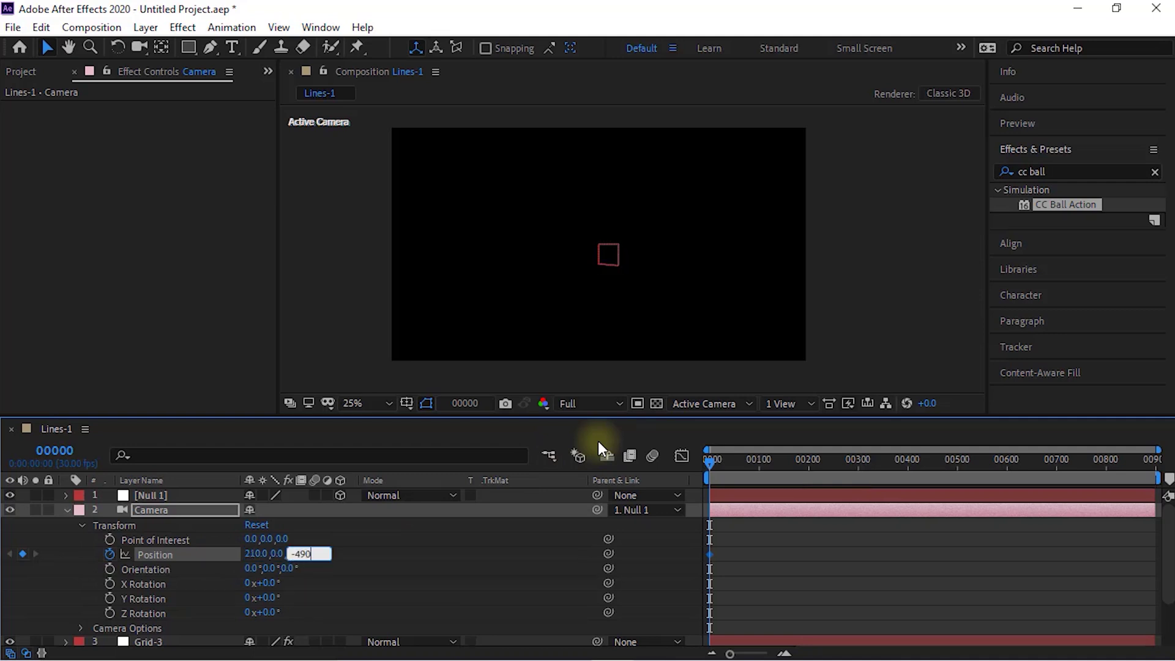
key(Return)
- Keyframe the Camera's Position at -180, 0, -386 on the last frame
drag(983, 471, 1159, 463)
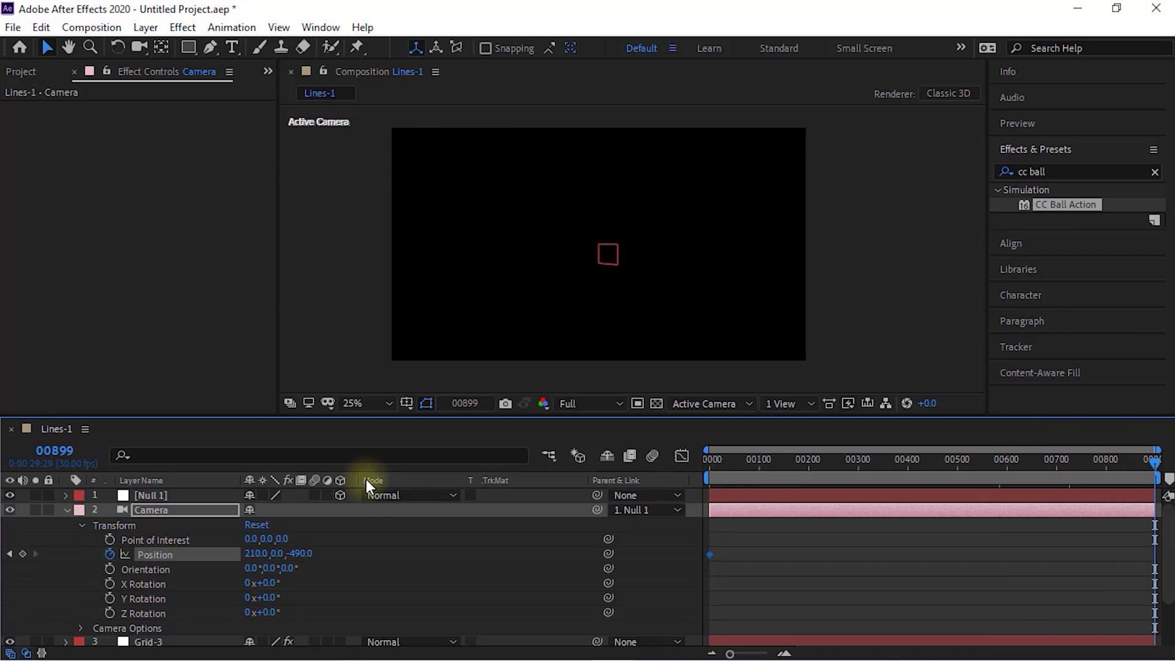
click(256, 553)
text(-180)
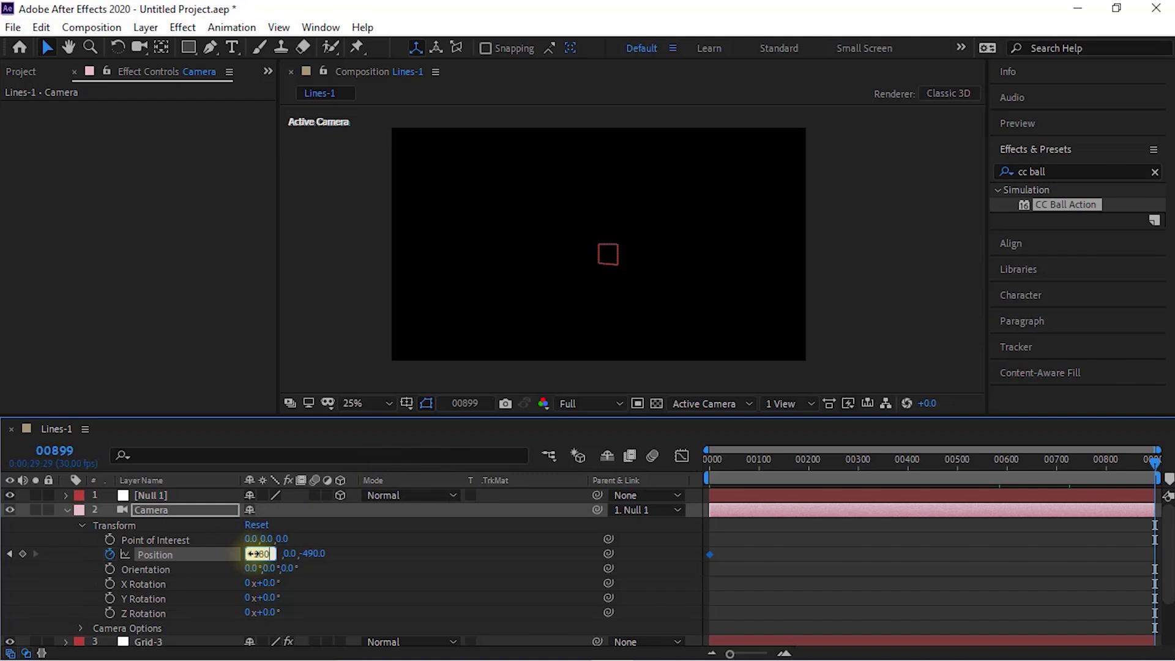
key(Tab)
key(Tab)
text(-38)
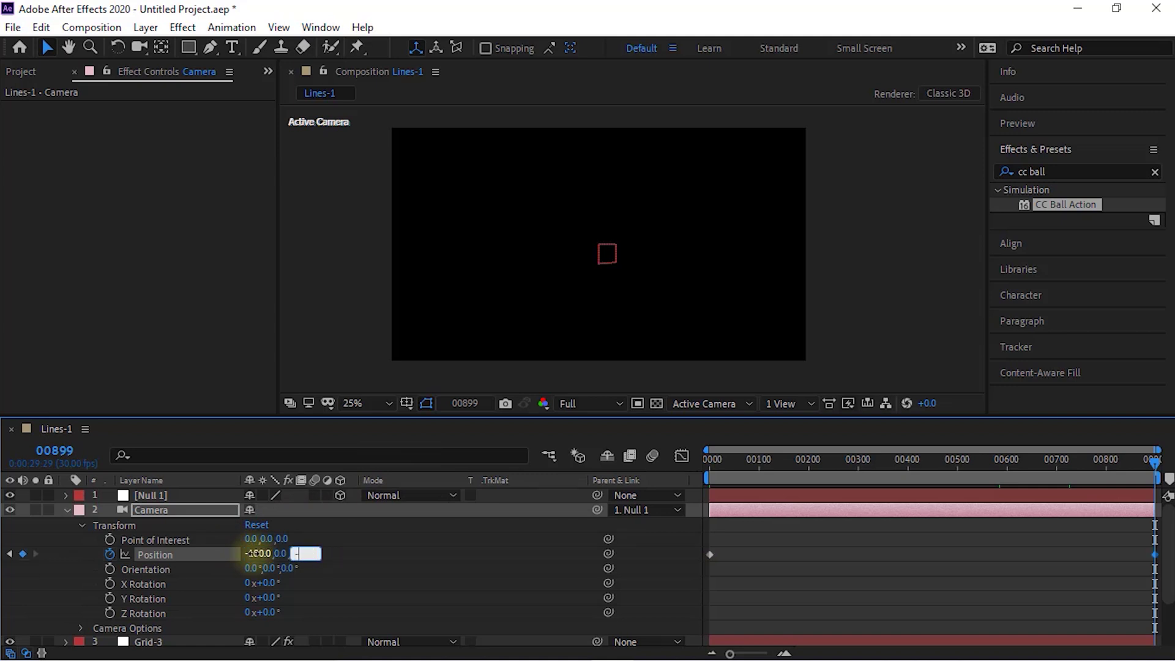
text(6)
key(Return)
- Set the Camera's Z Rotation to 90° at frame 317
click(939, 466)
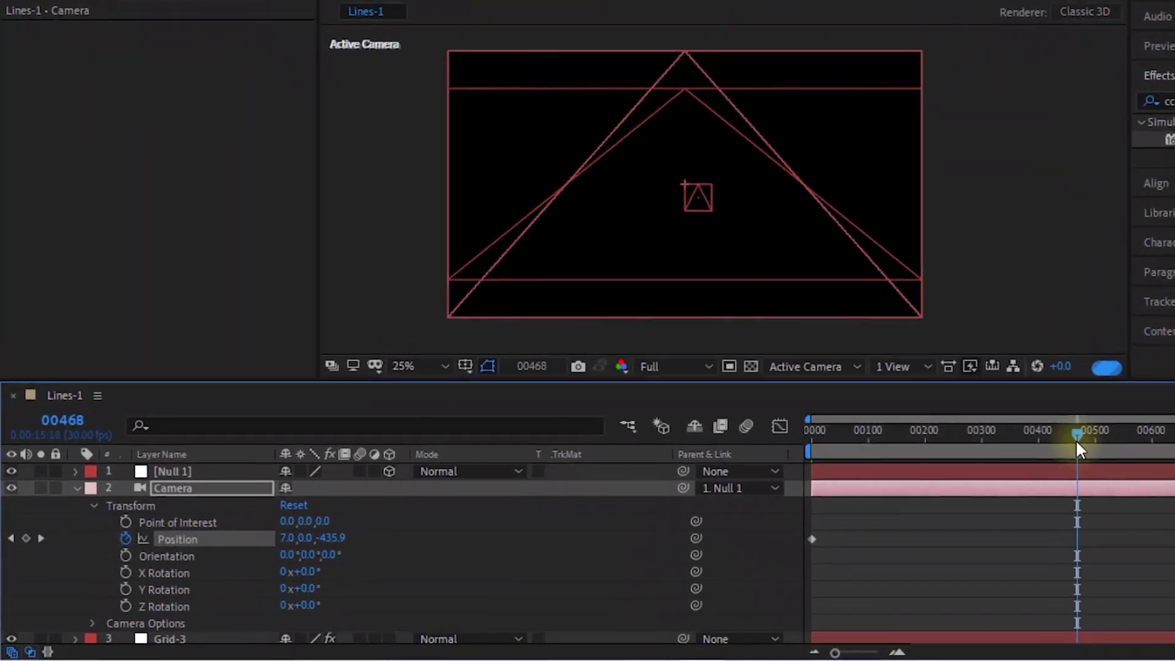
drag(1070, 439, 1012, 447)
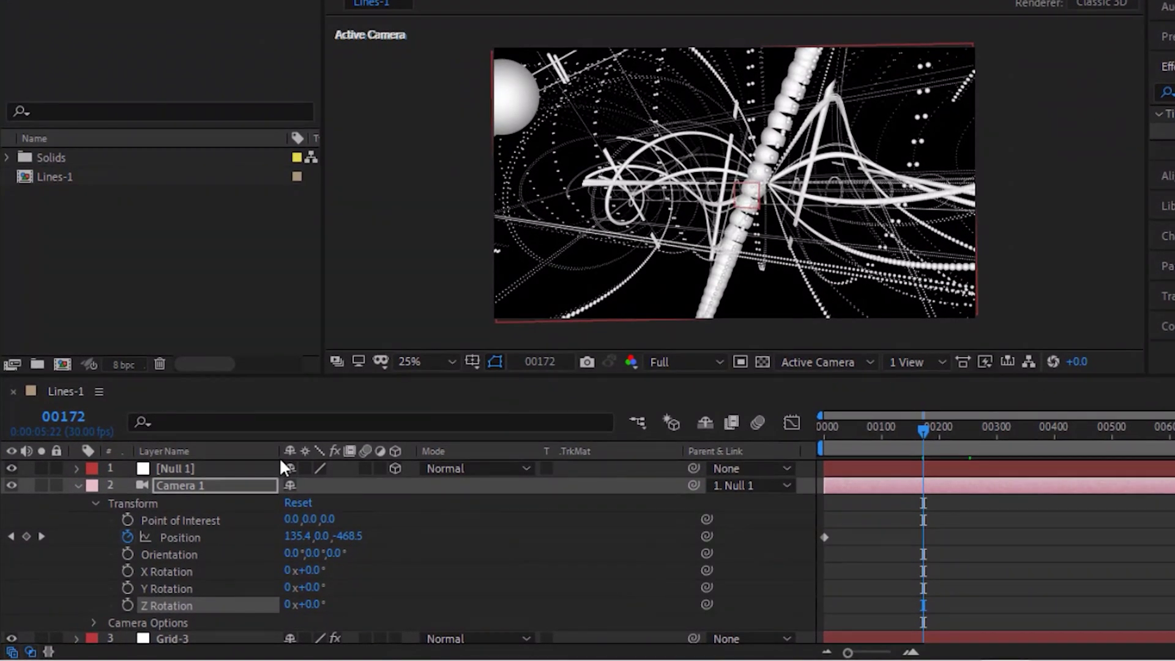
click(1006, 430)
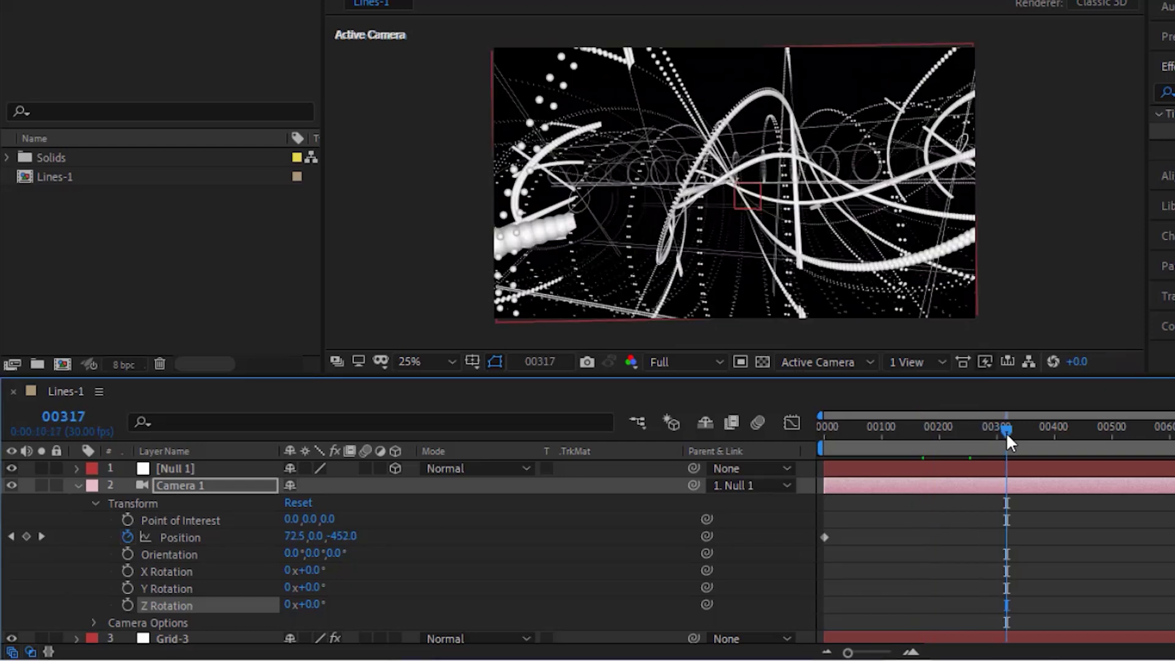
click(312, 603)
text(90)
key(Return)
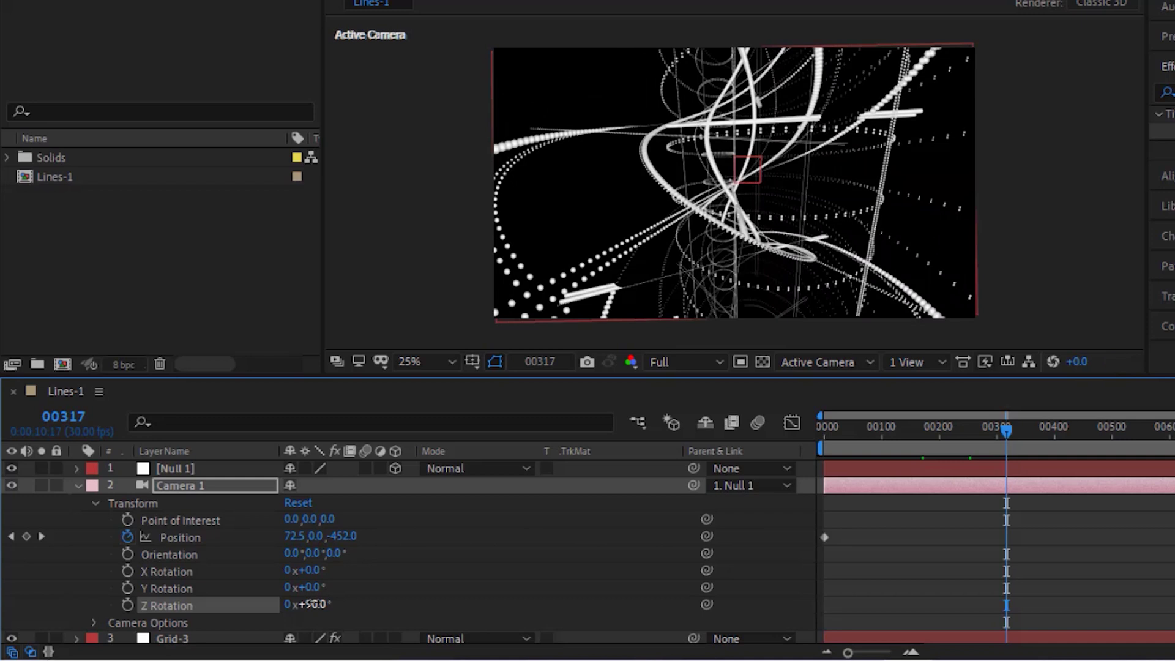
- Set the Camera's Zoom and Focus Distance to 472 pixels, keeping Aperture 4.5
click(95, 502)
click(94, 516)
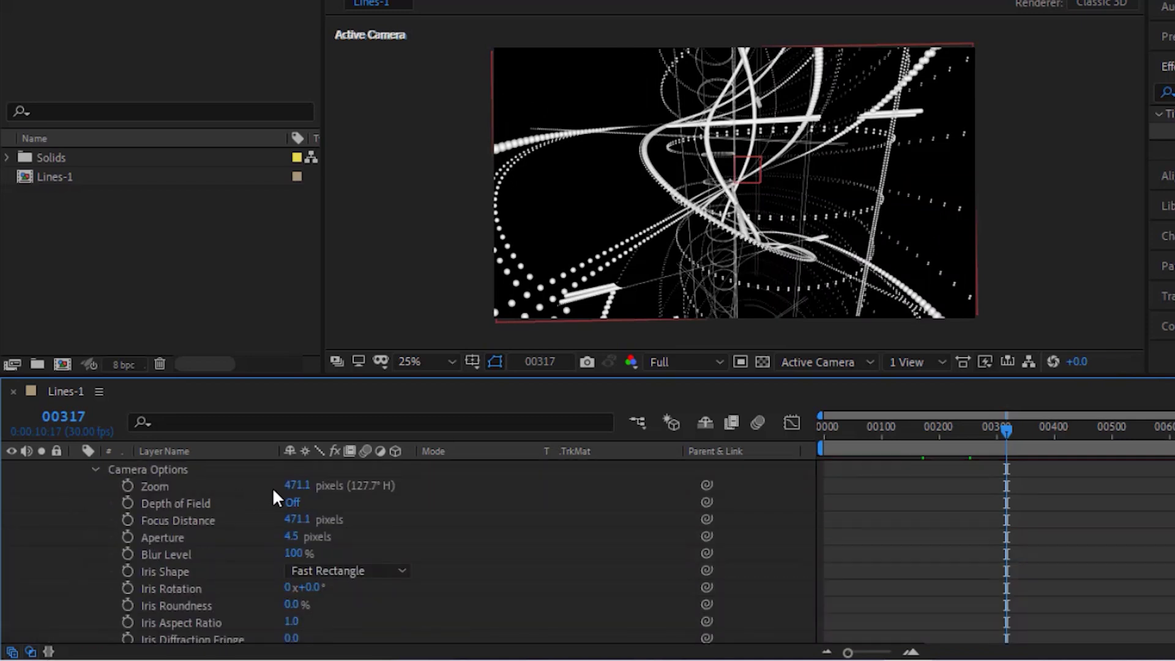
click(297, 486)
text(472)
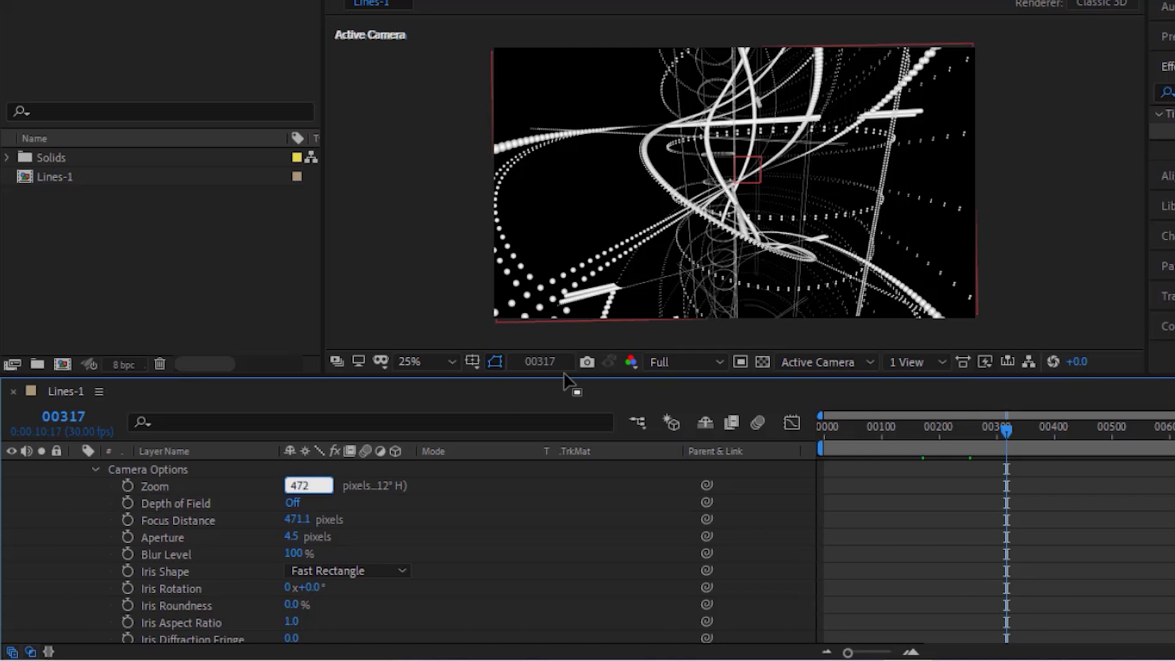
key(Tab)
text(472)
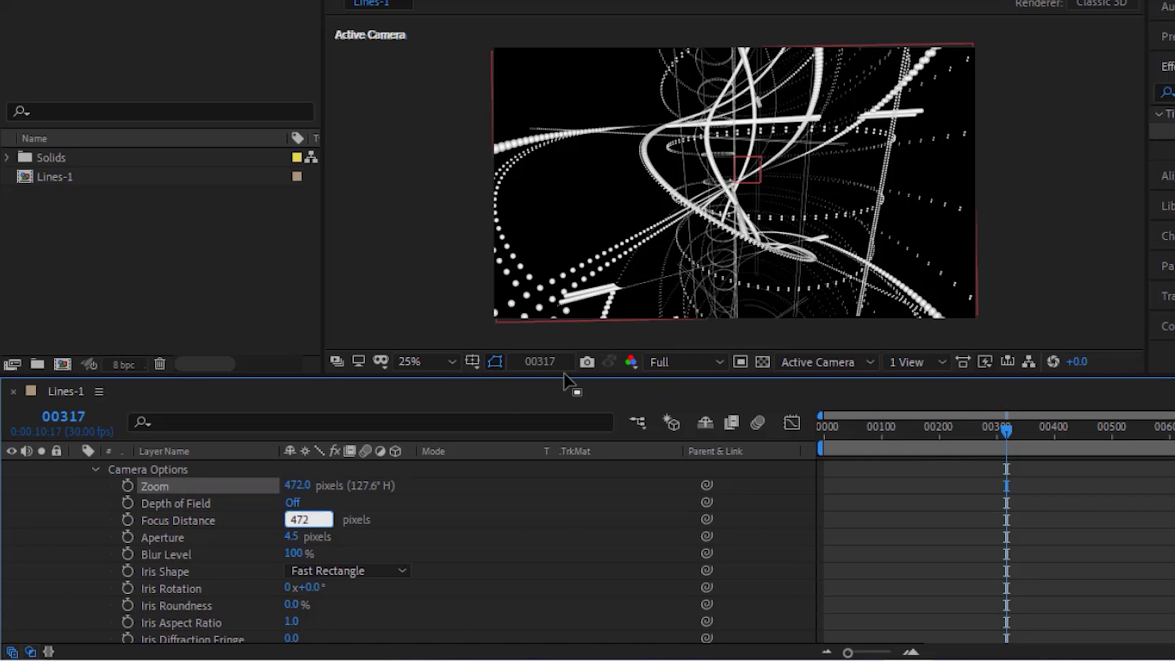
key(Tab)
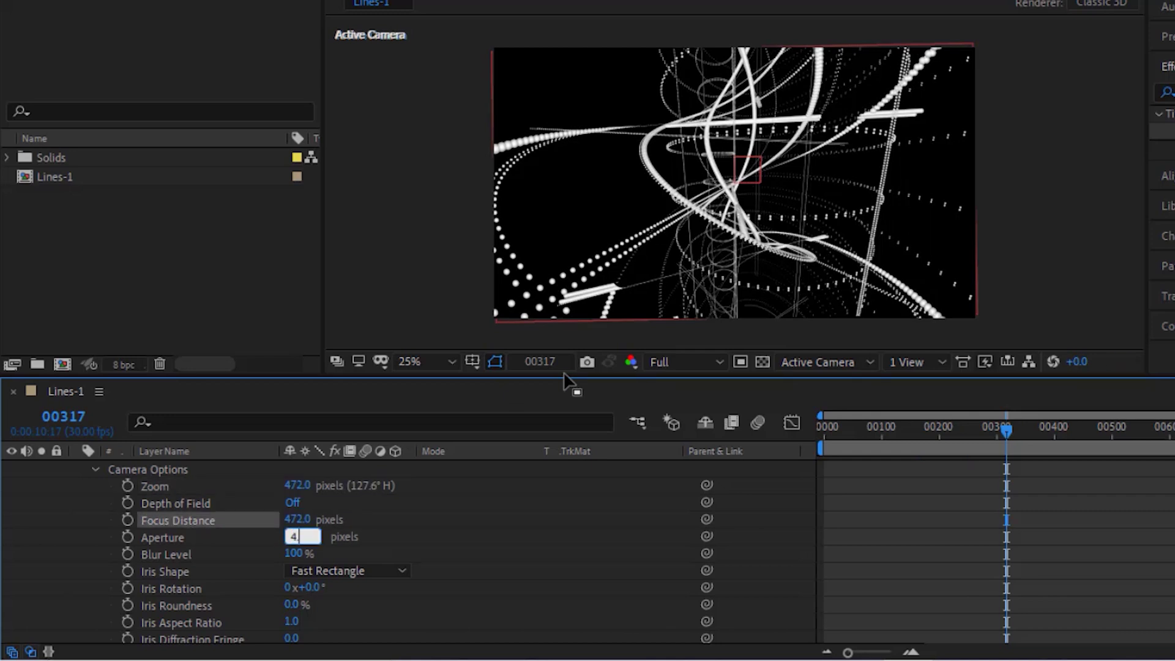
key(Return)
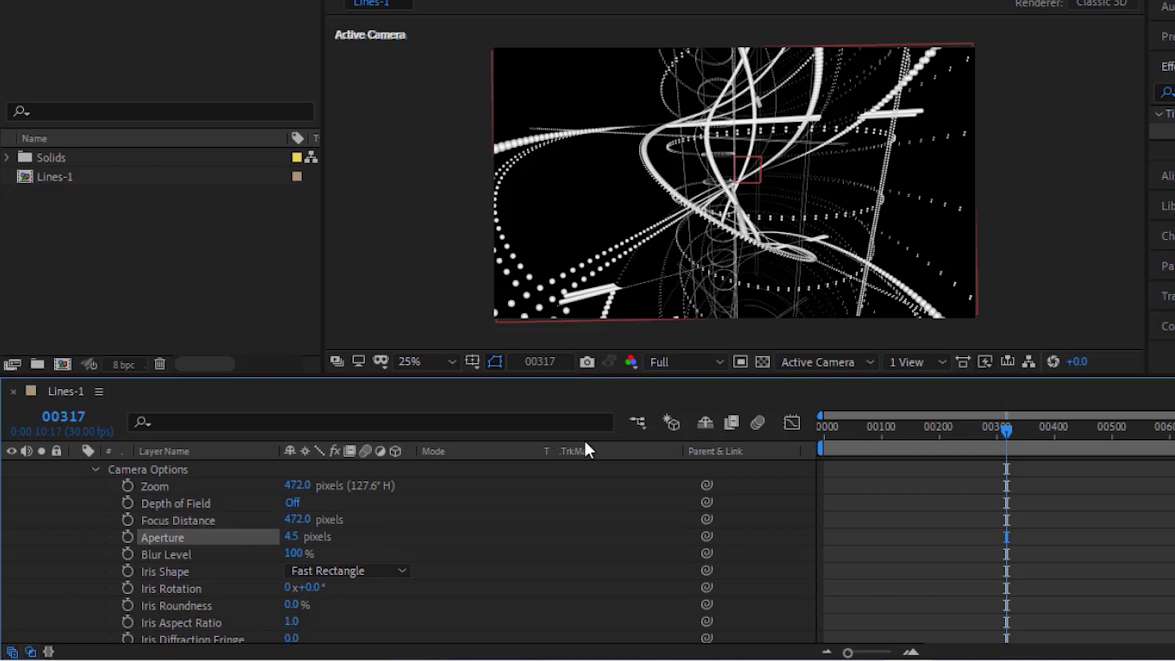
click(94, 469)
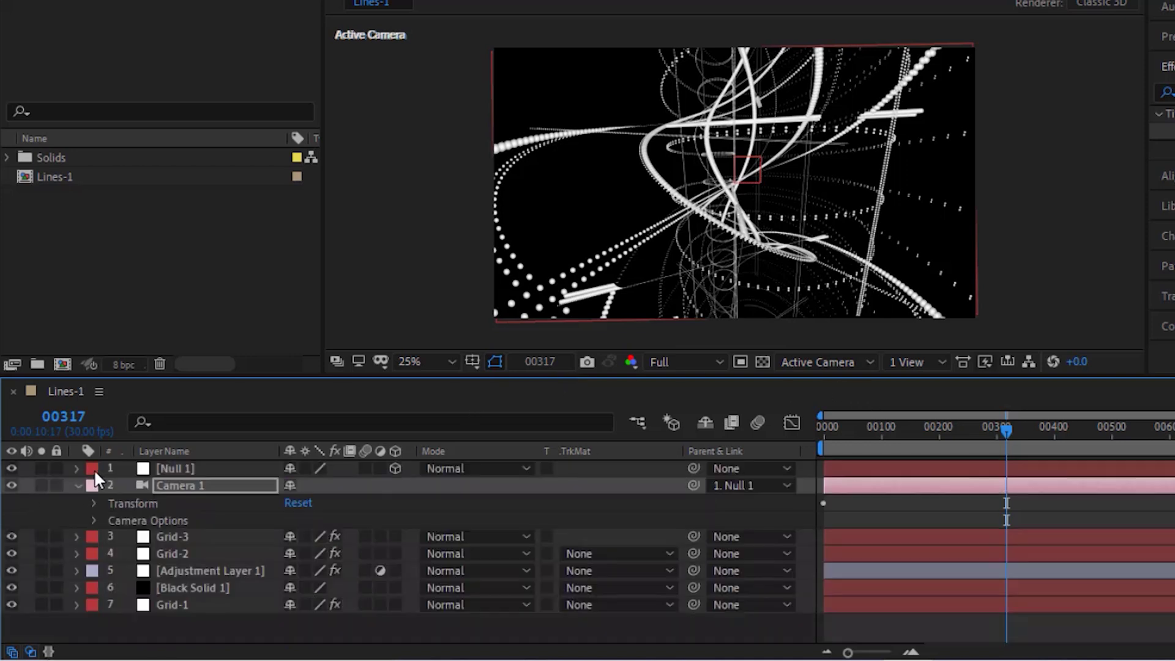
- Add a new top adjustment layer named 'Invert'
click(76, 485)
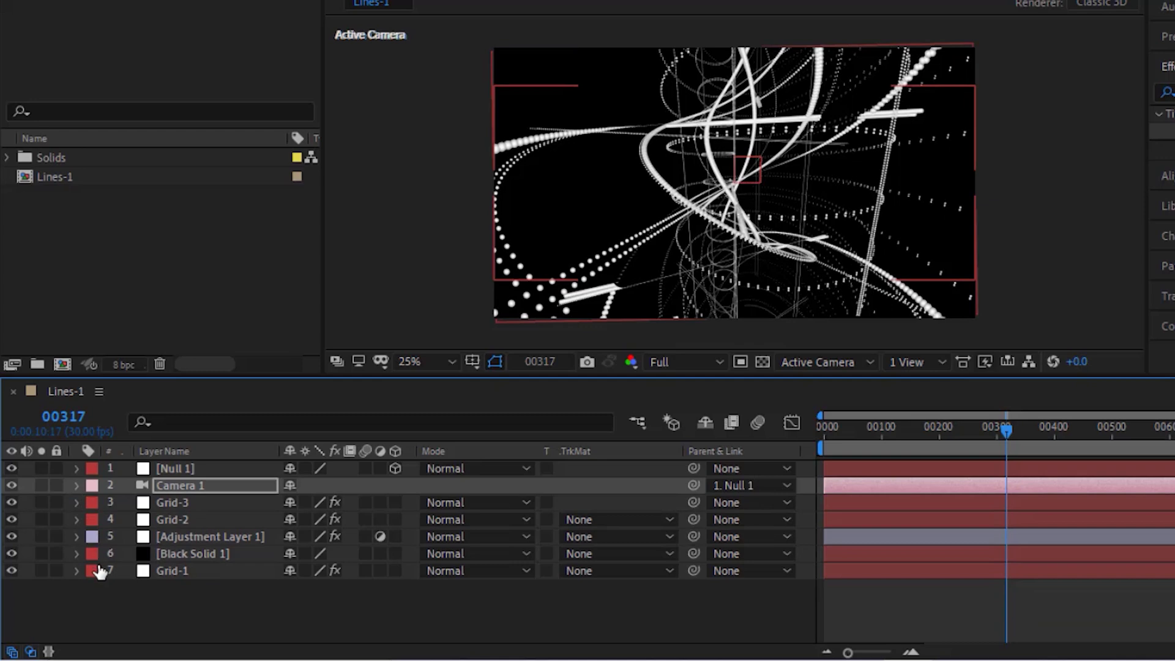
right_click(104, 593)
mouse_move(218, 375)
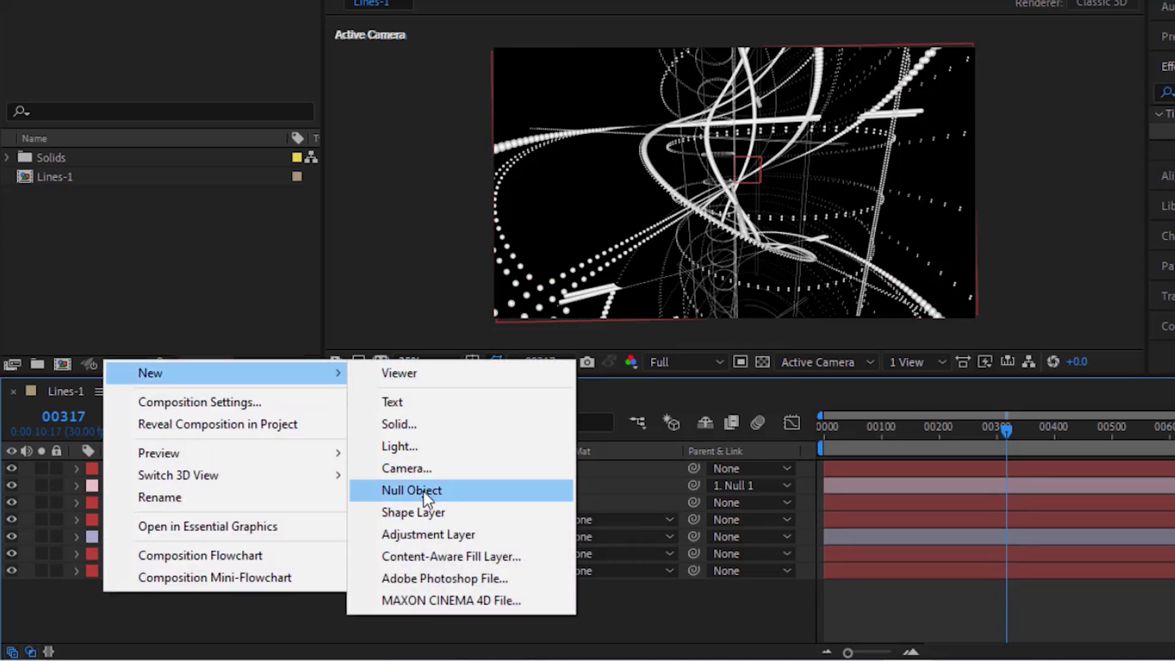
click(423, 532)
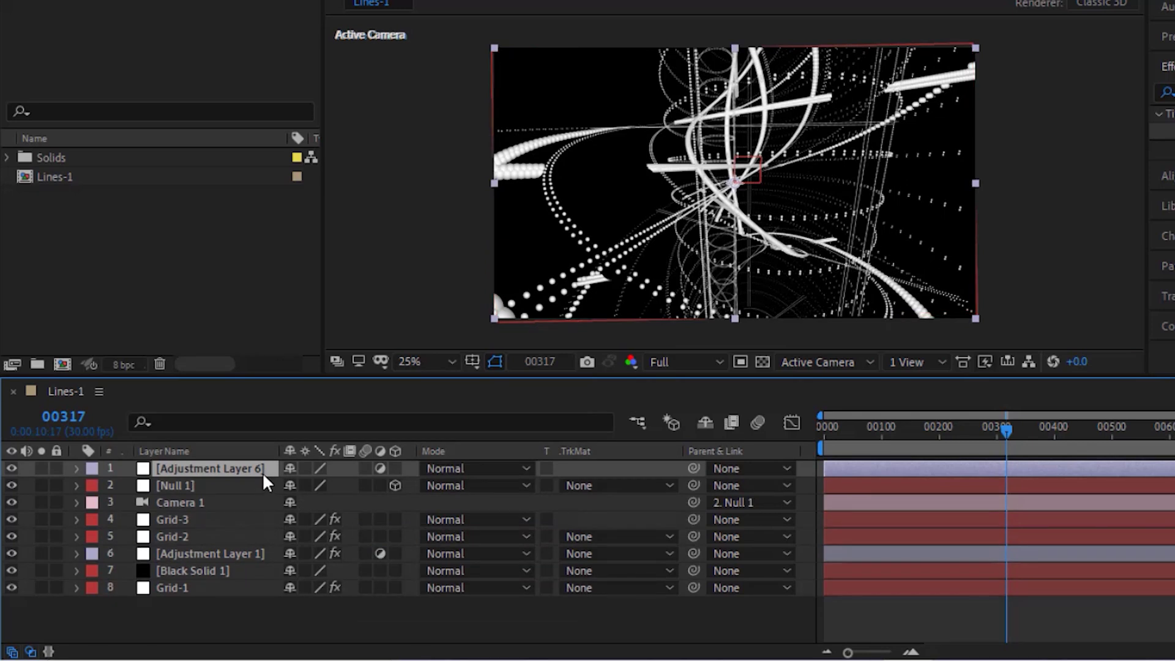
key(Return)
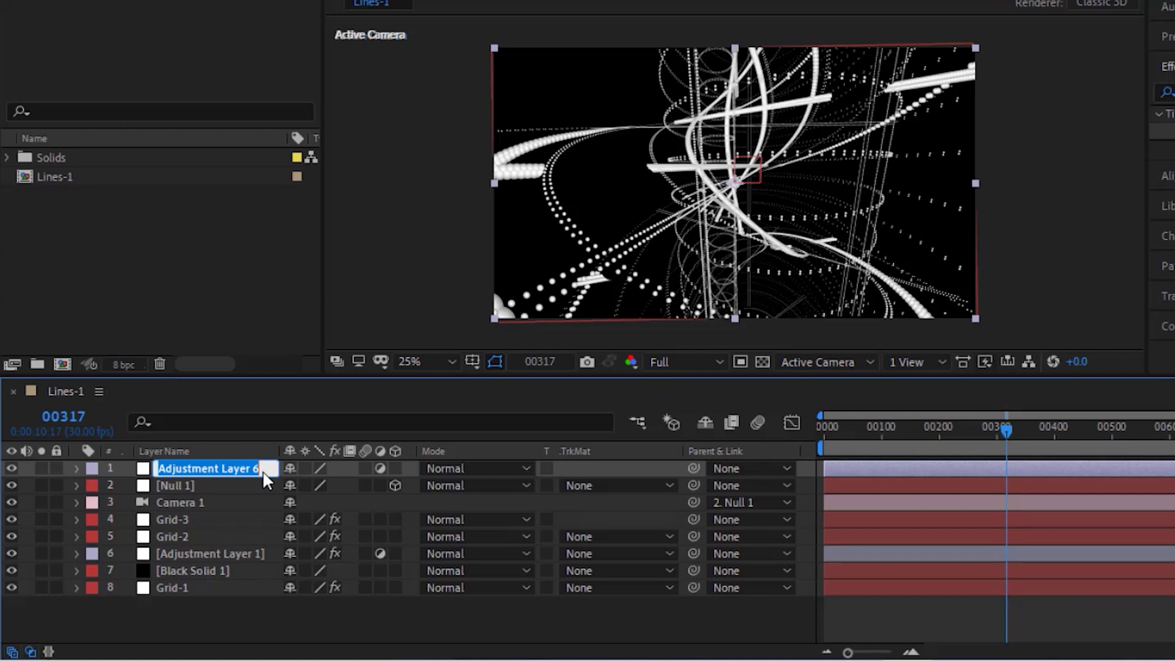
text(Invert)
key(Return)
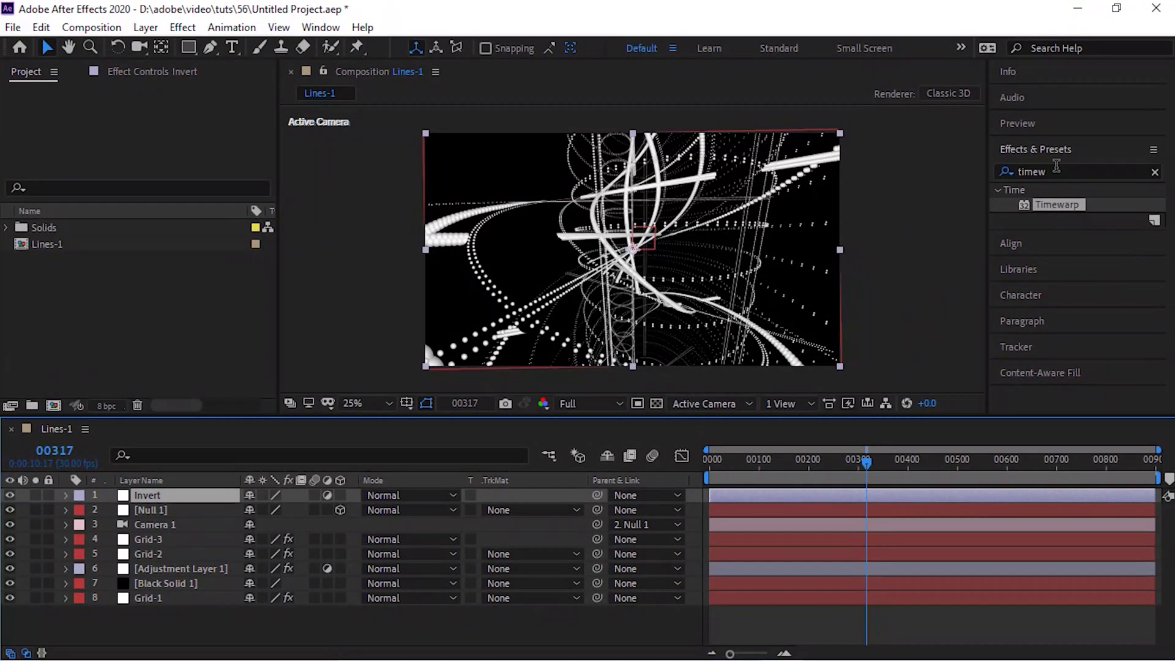
- Apply the Channel > Invert effect to the Invert layer and review the result
click(1056, 169)
key(BackSpace)
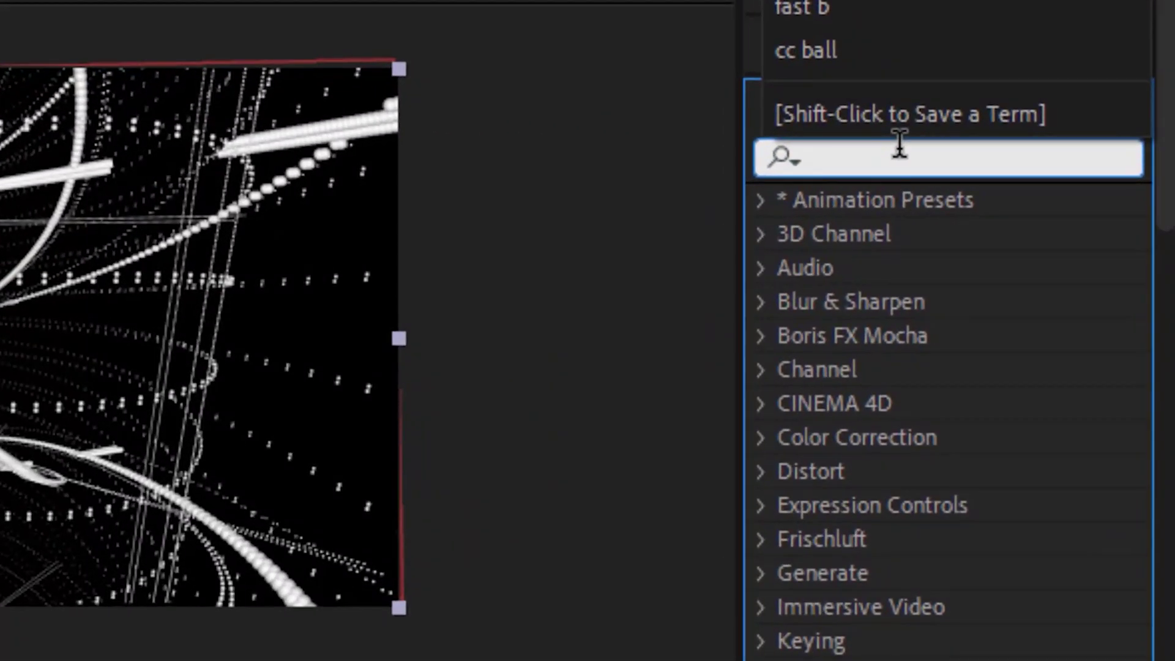
text(invert)
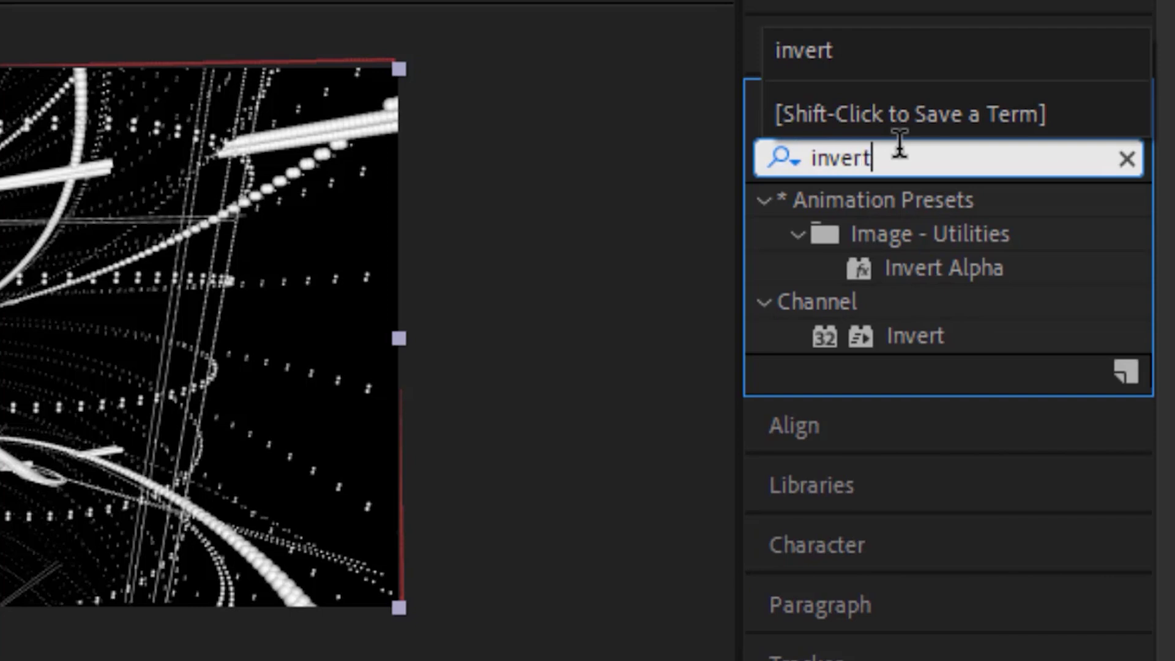
double_click(901, 334)
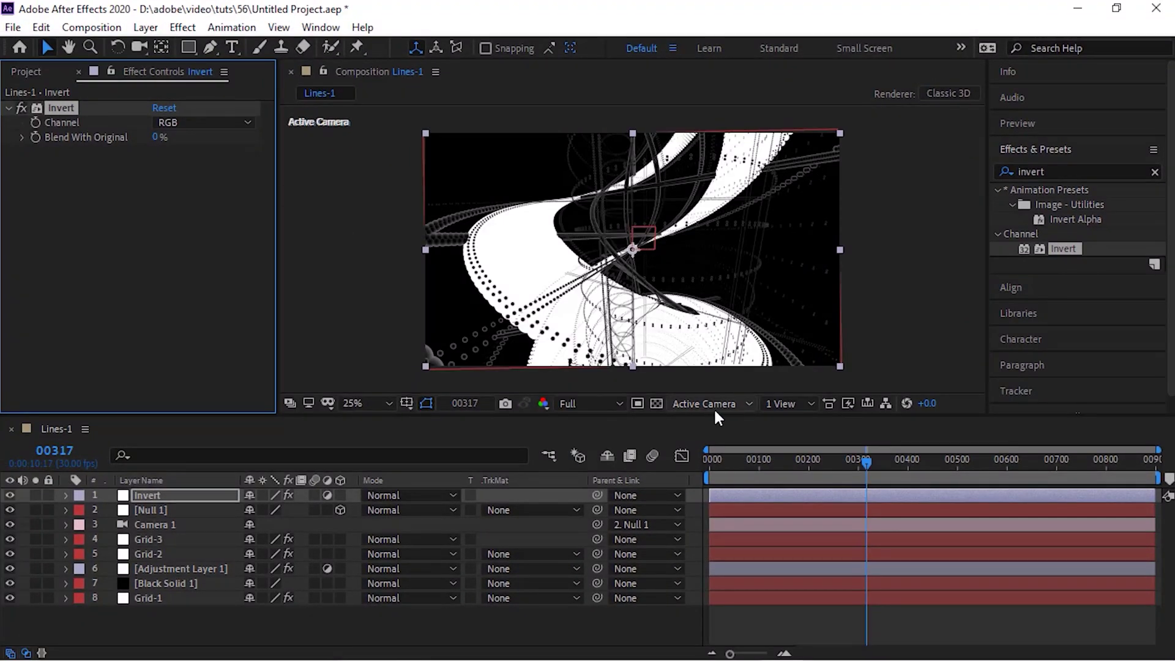
click(805, 464)
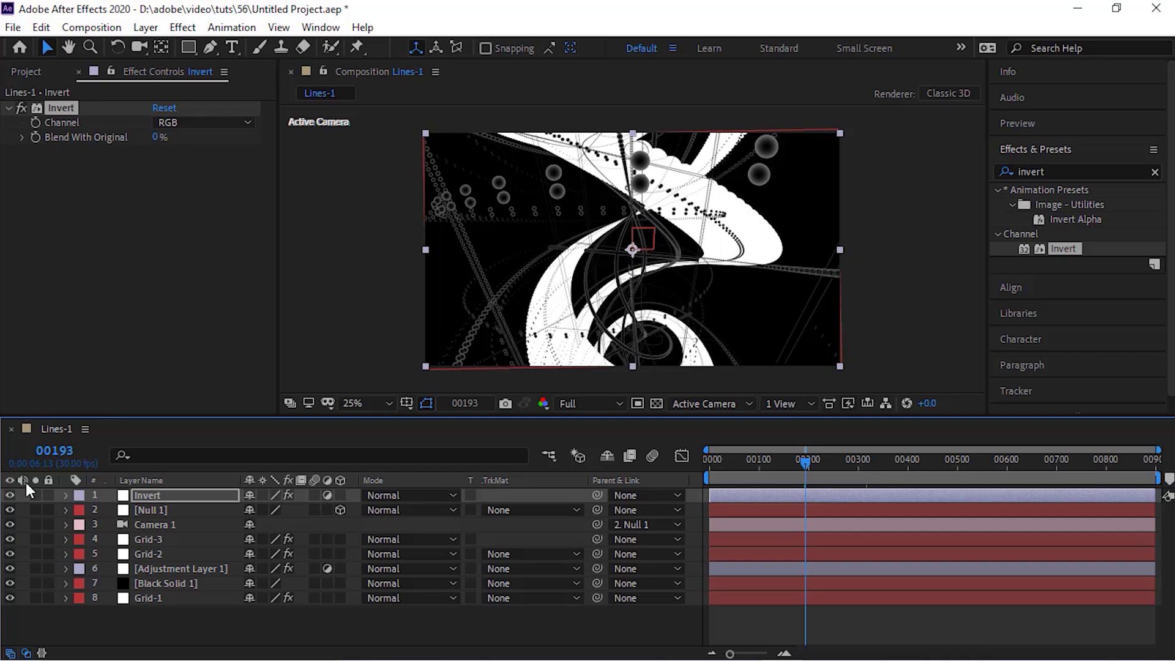
click(22, 71)
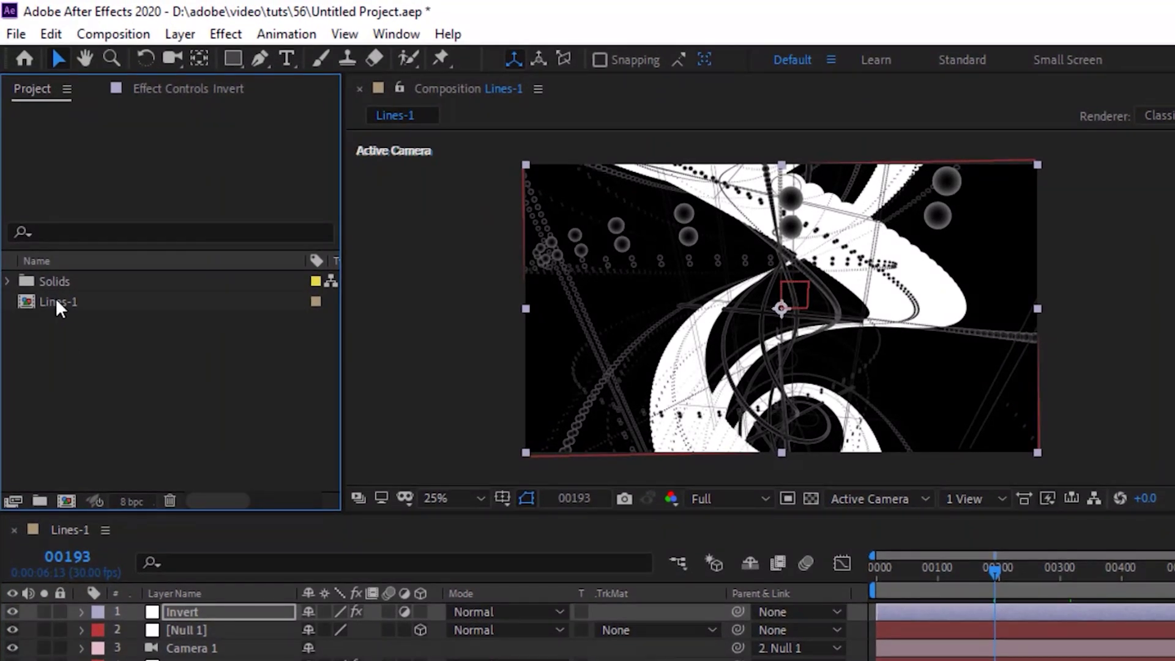
- Duplicate the Lines-1 composition as Lines-2 and open it
click(57, 302)
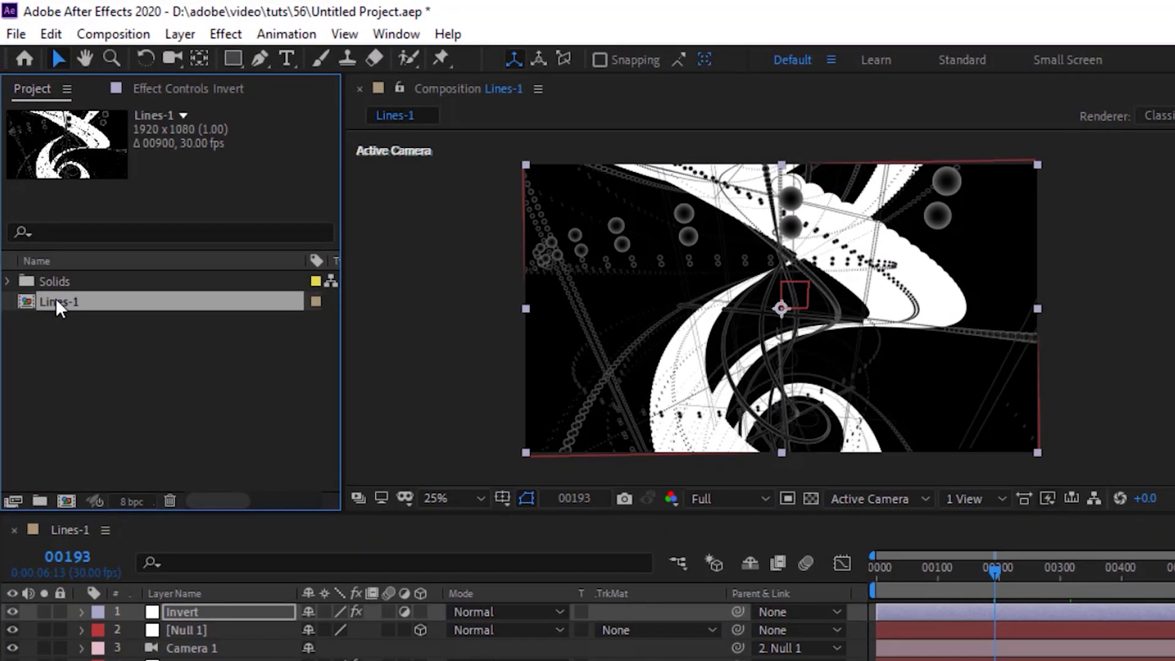
key(ctrl+d)
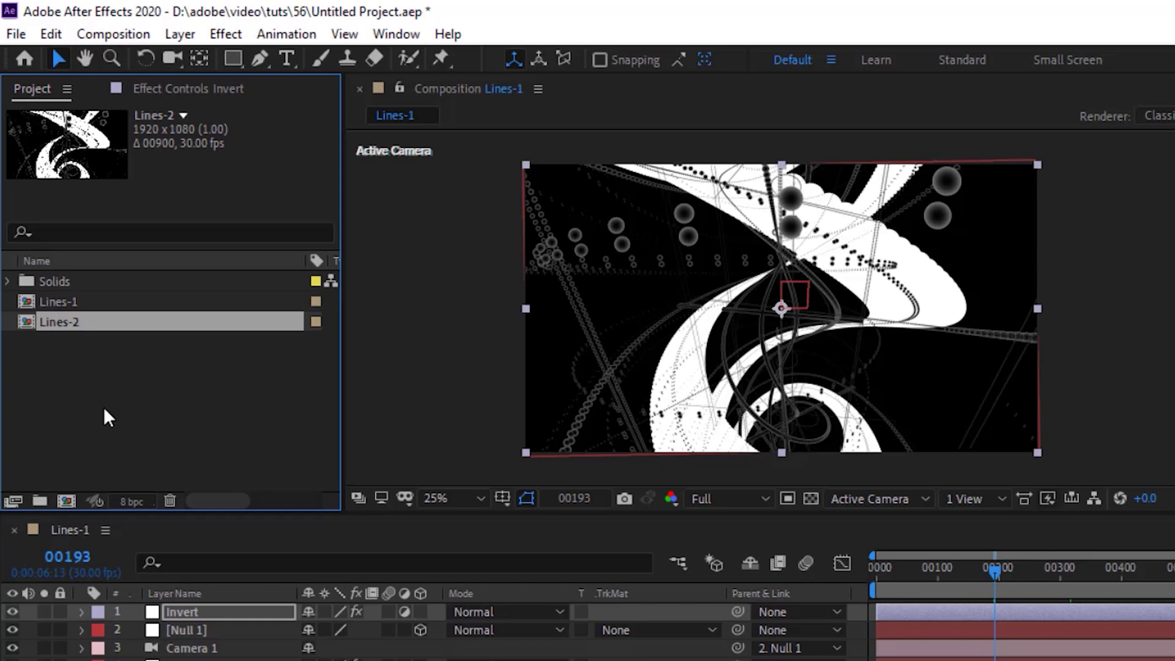
click(104, 406)
double_click(57, 321)
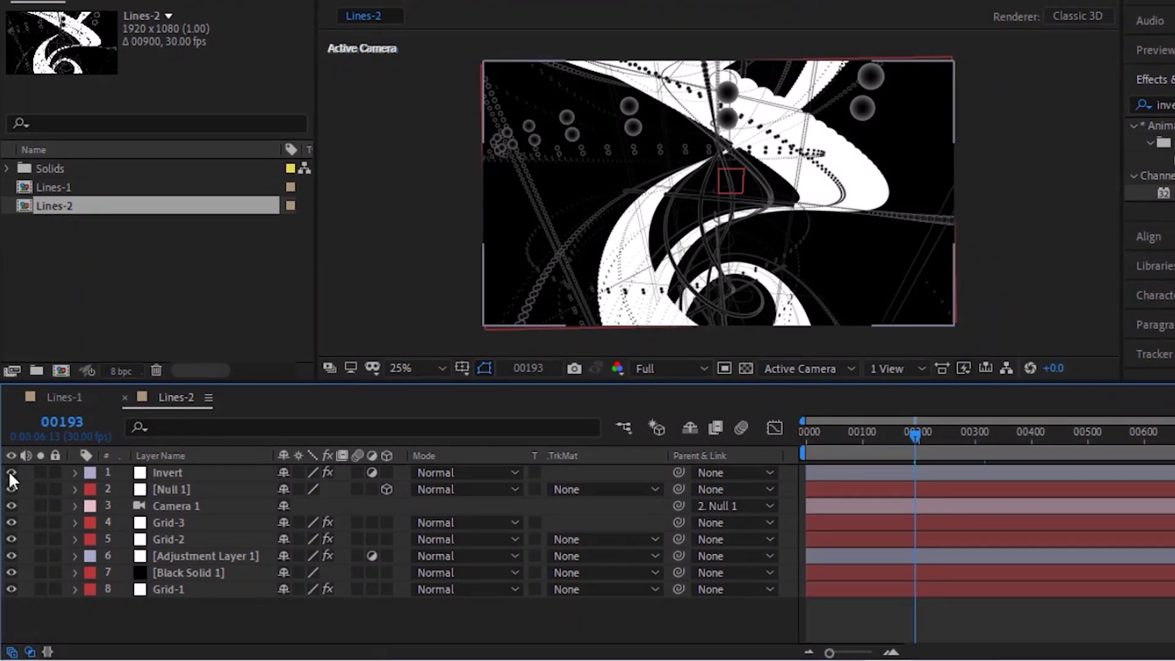
- Hide the Invert, Grid-3 and Grid-2 layers and preview frame 00371
click(11, 473)
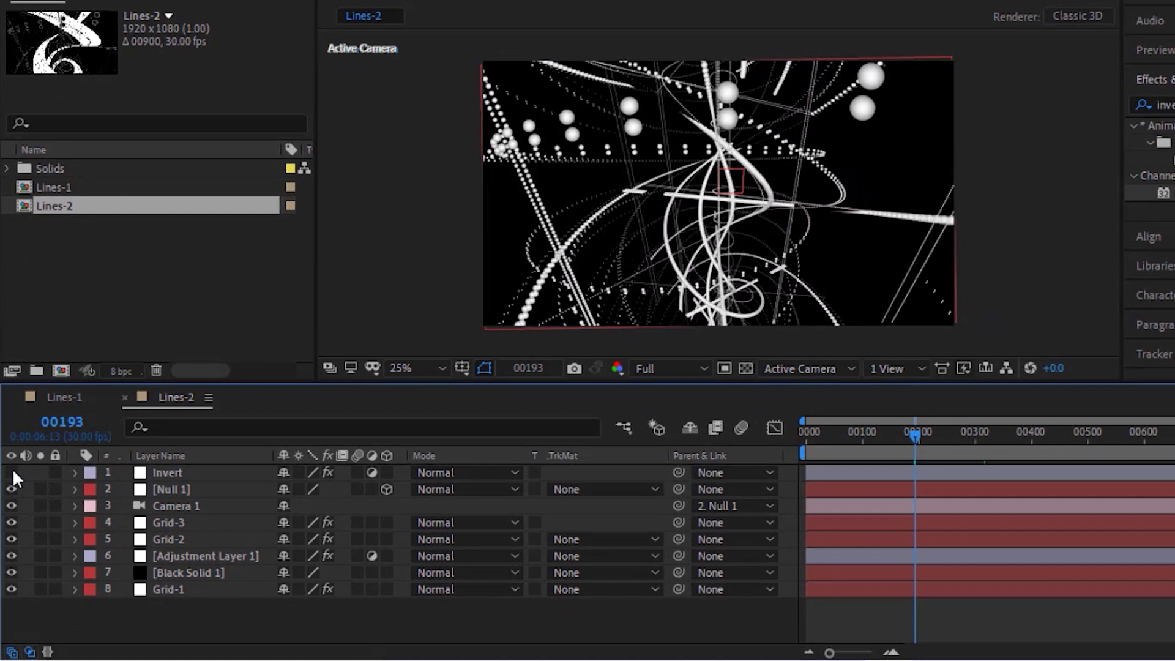
click(10, 522)
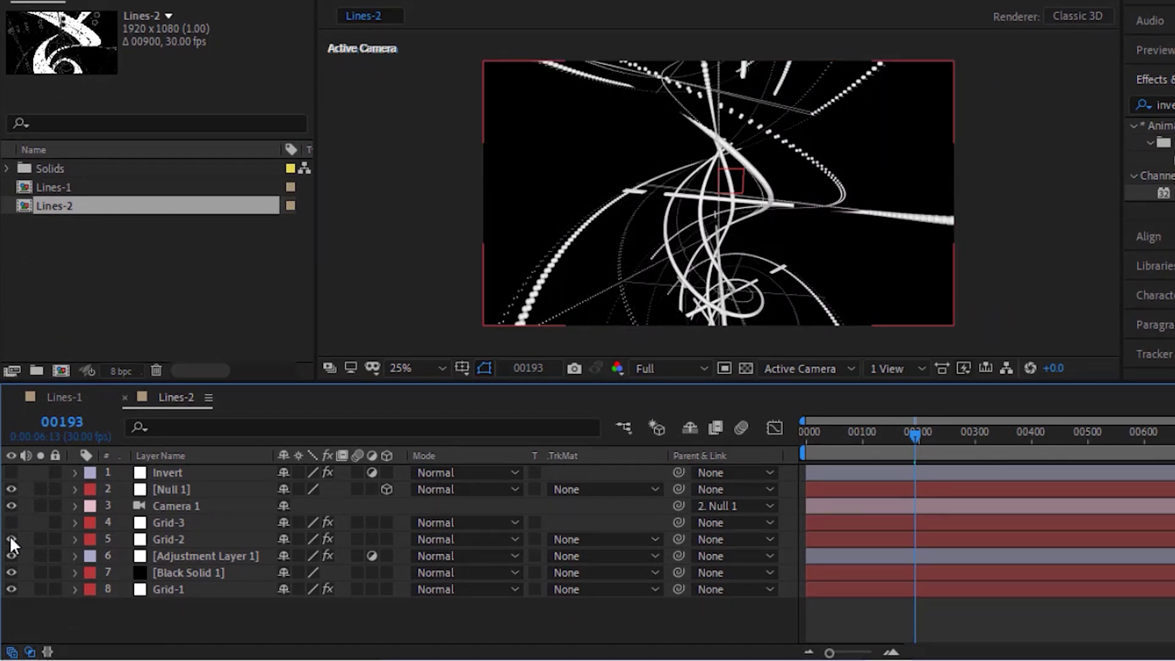
click(11, 539)
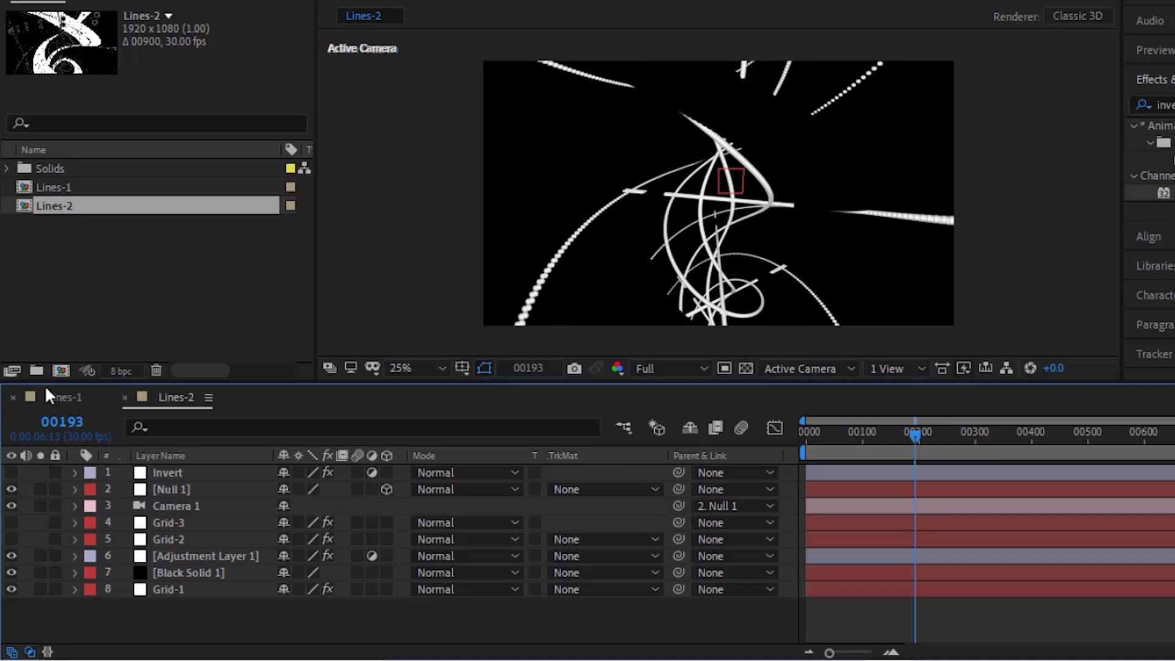
drag(958, 433, 1015, 438)
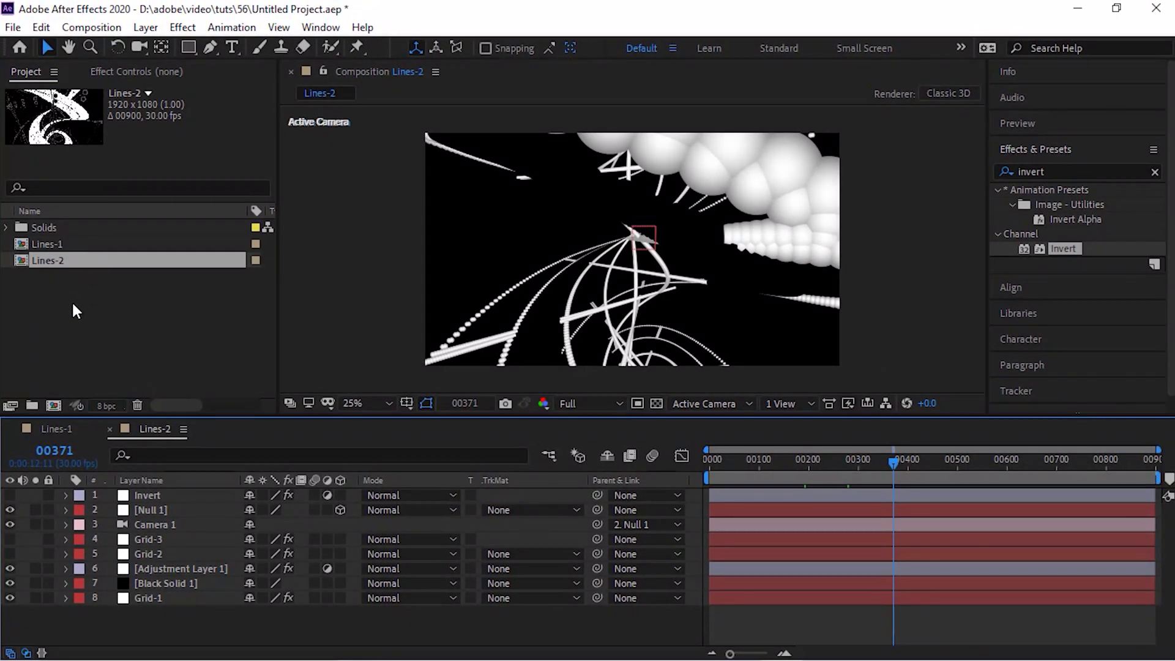
click(73, 299)
- Create a new composition named Final
click(92, 28)
click(107, 68)
text(Final)
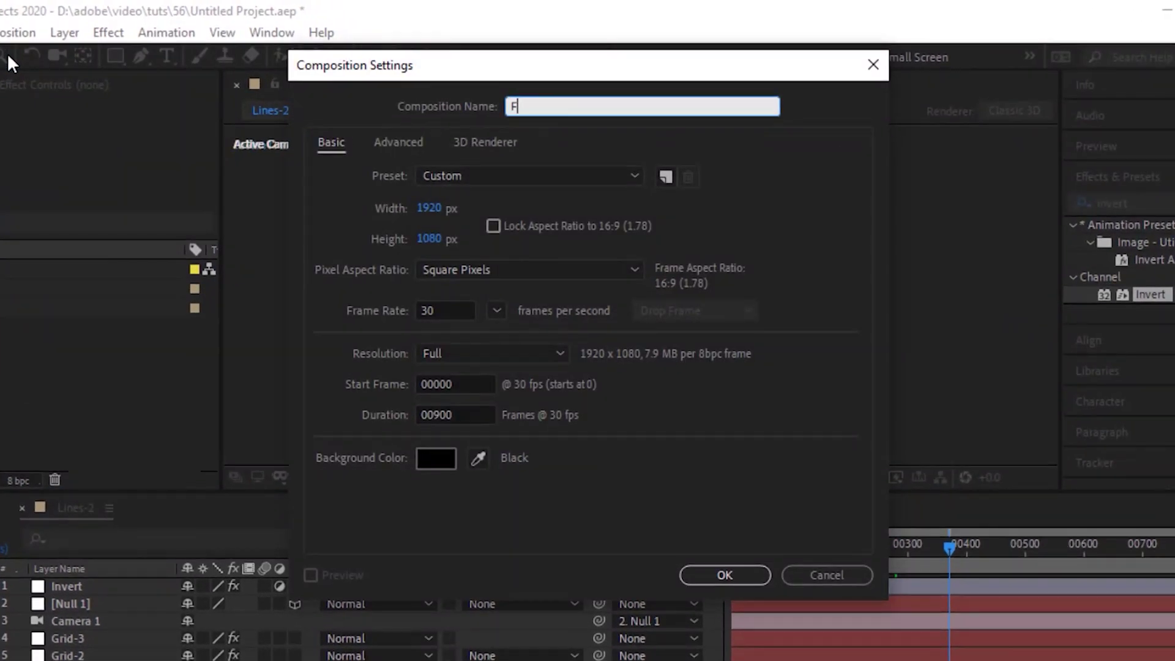
key(Return)
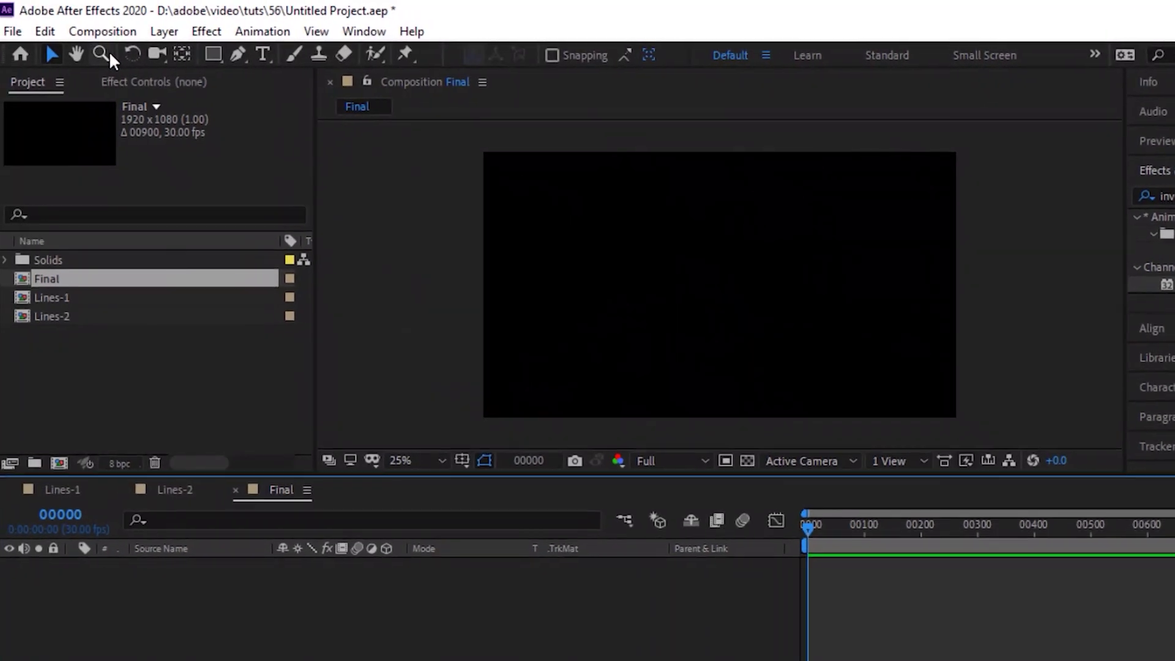
- Add a solid layer named BG to the Final comp
right_click(124, 598)
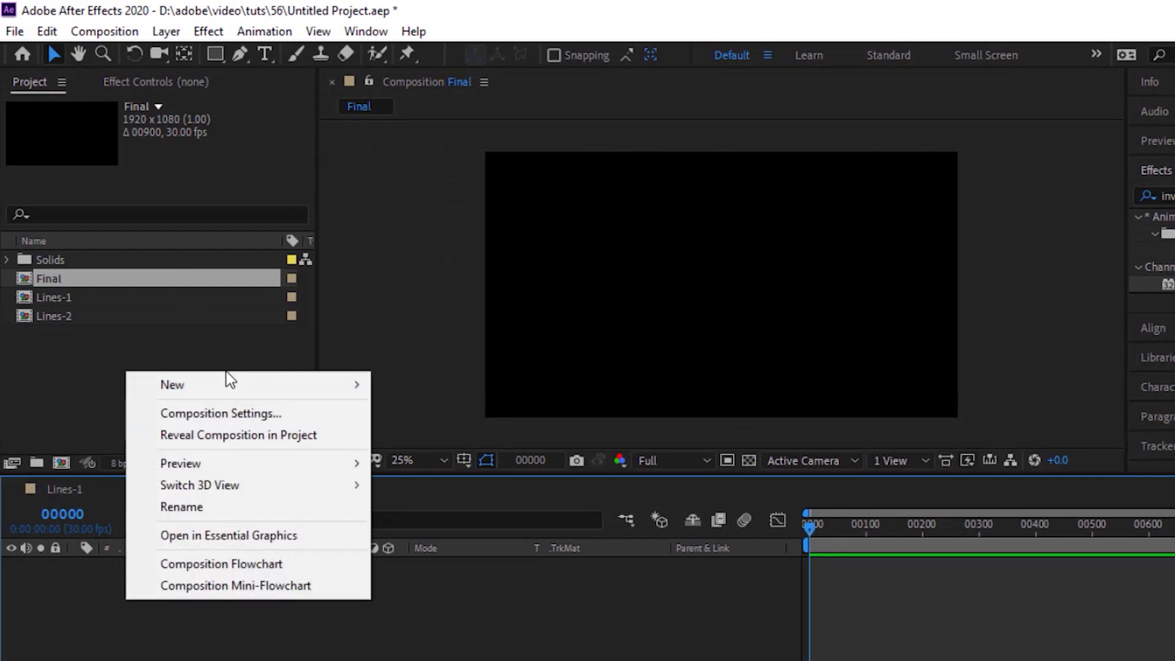
mouse_move(284, 384)
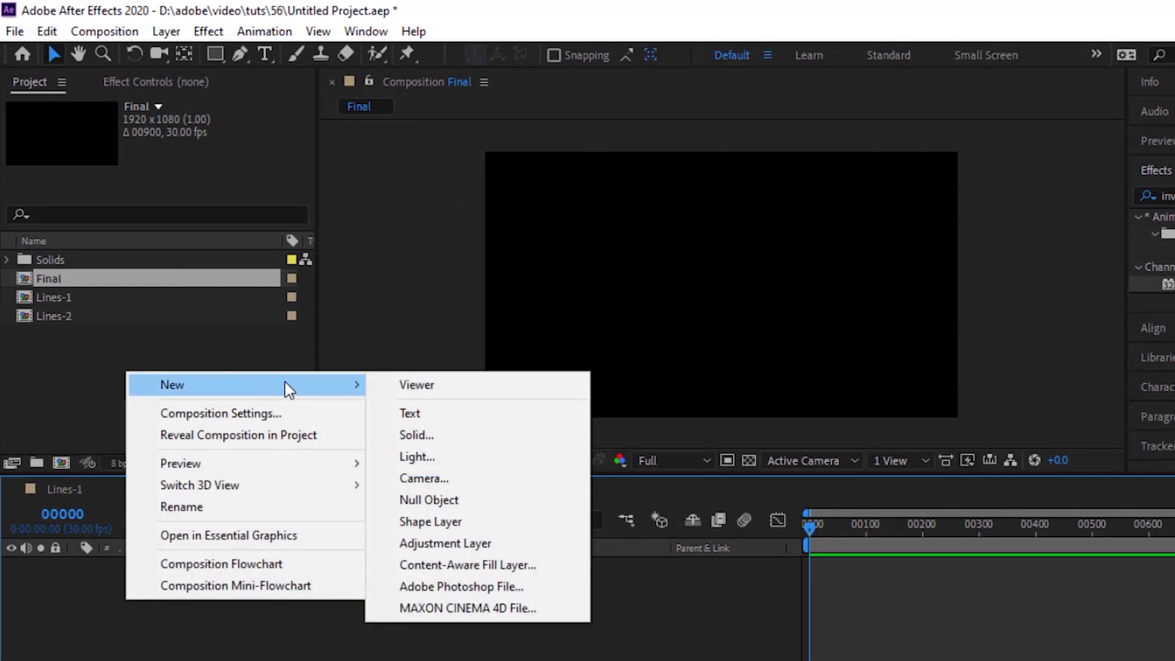
click(421, 428)
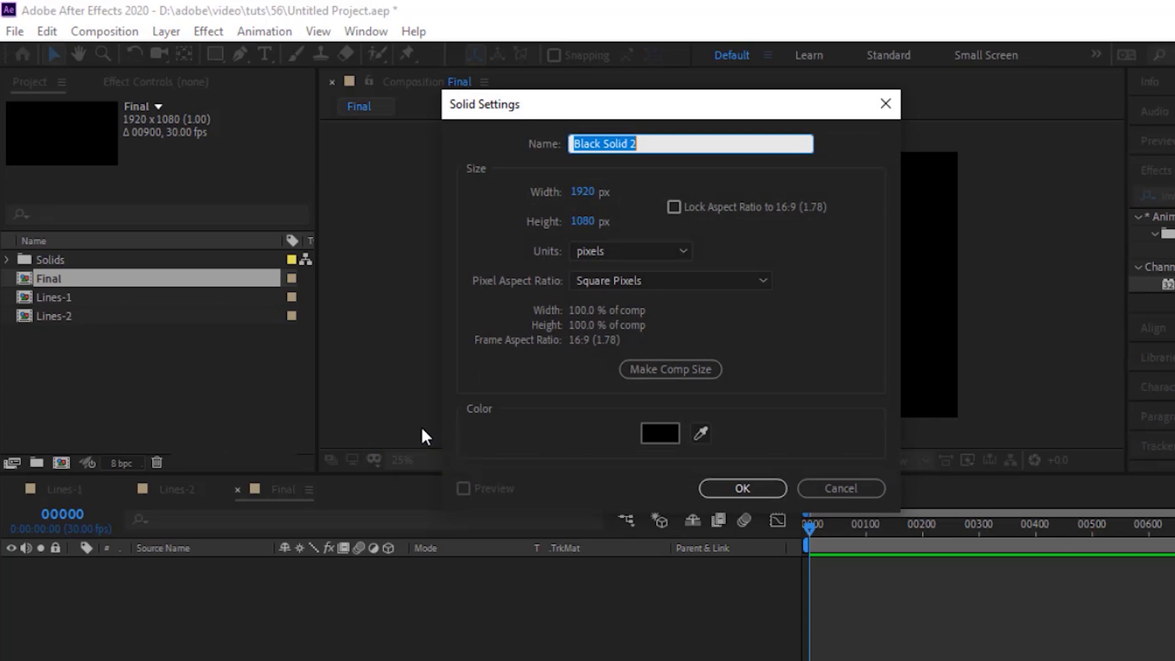
text(BG)
key(Return)
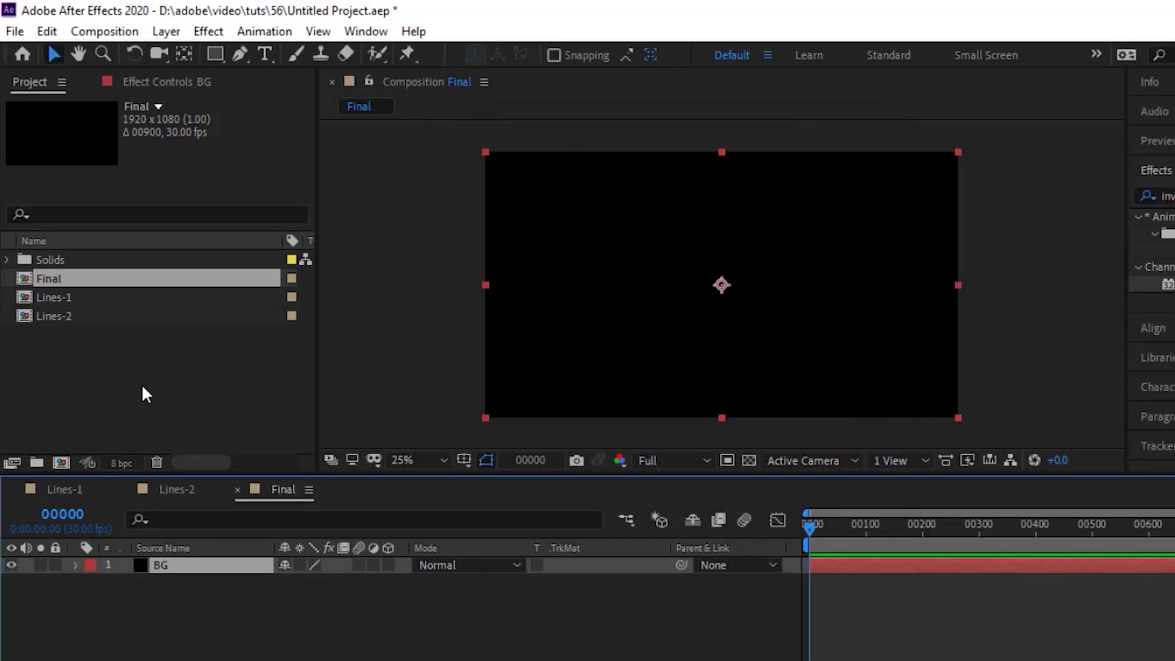
- Place Lines-1 into Final and duplicate the layer
drag(55, 297, 145, 578)
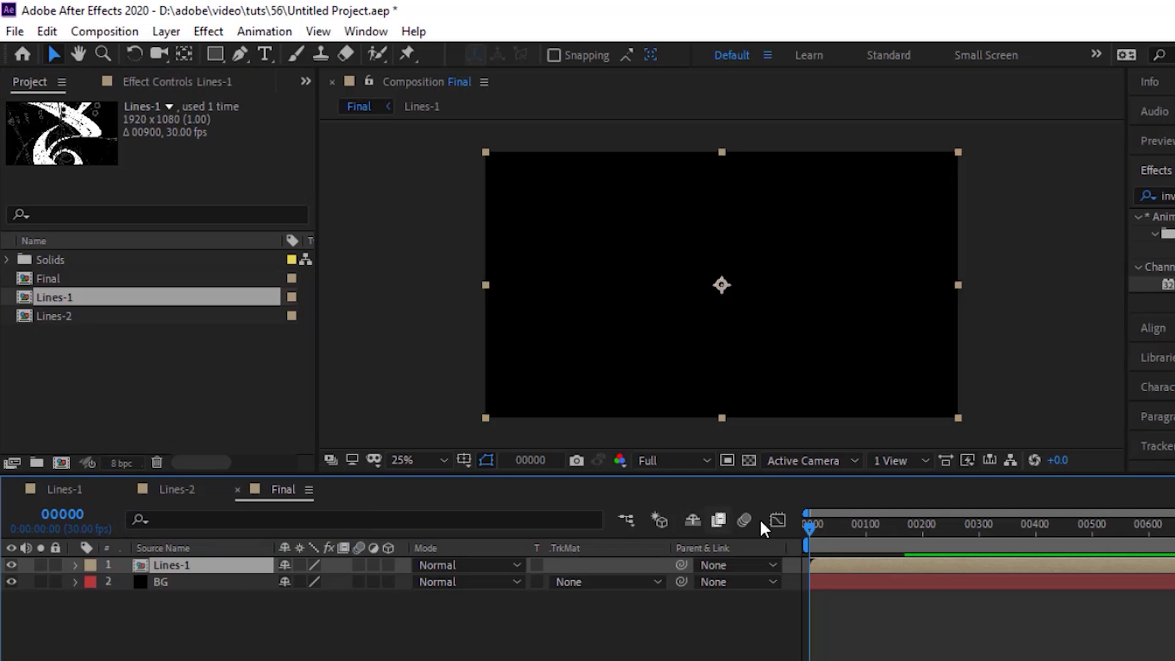
click(948, 526)
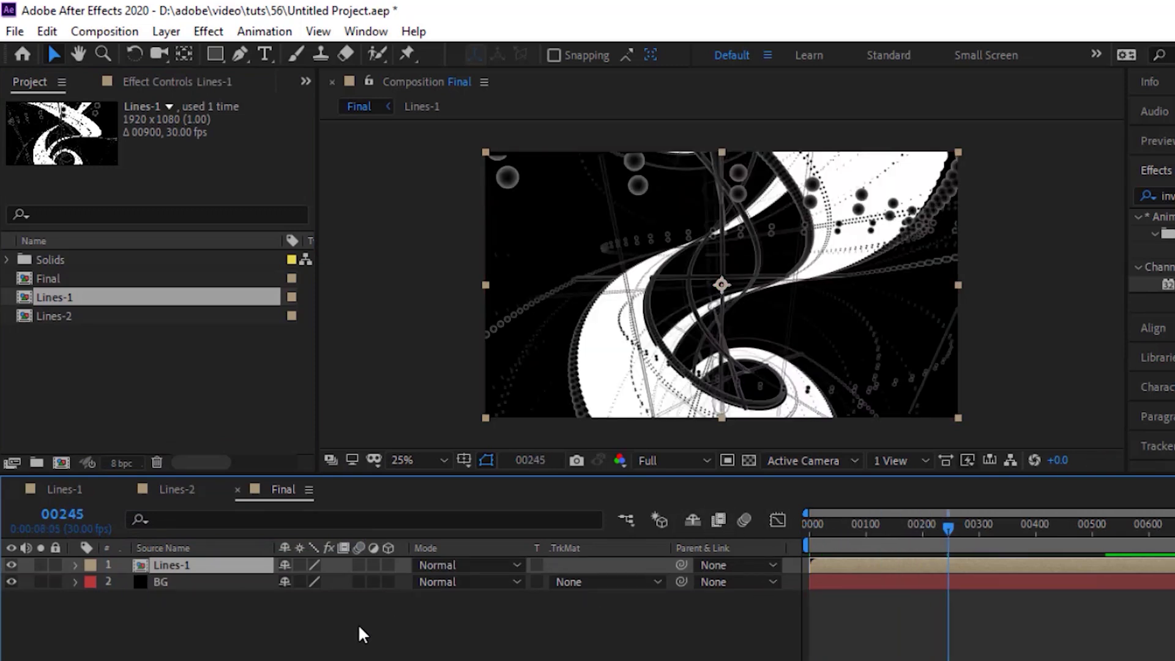
click(273, 629)
click(201, 565)
key(ctrl+d)
click(221, 648)
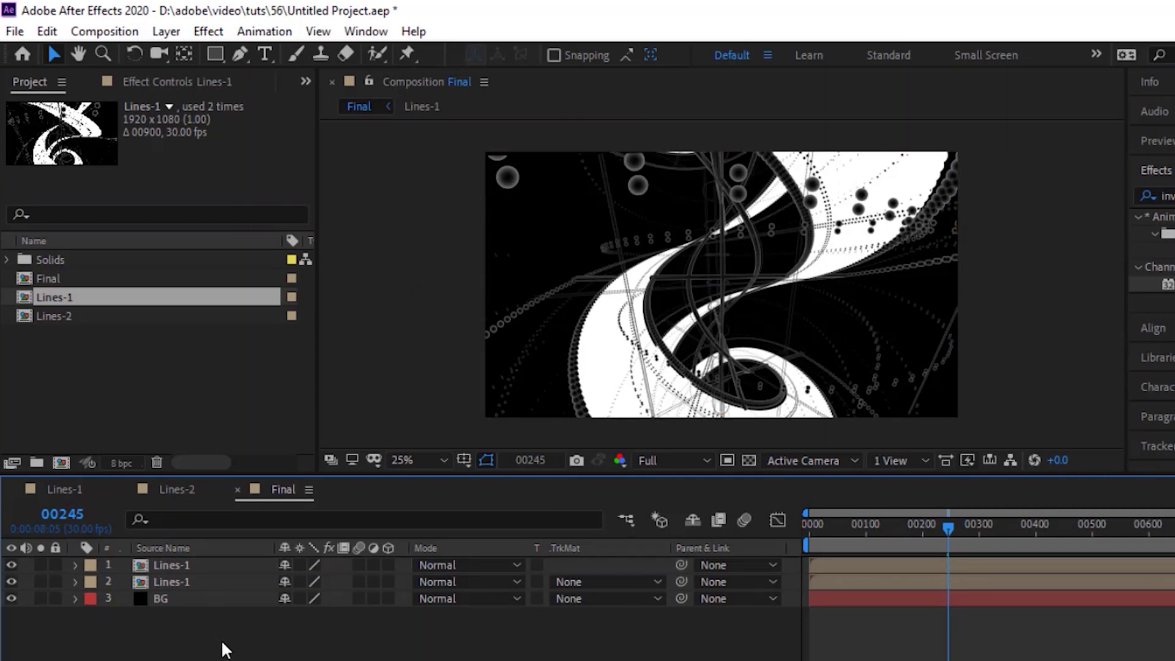
- Set the top Lines-1 layer to Add mode and search effects for 'fast'
click(438, 565)
click(554, 323)
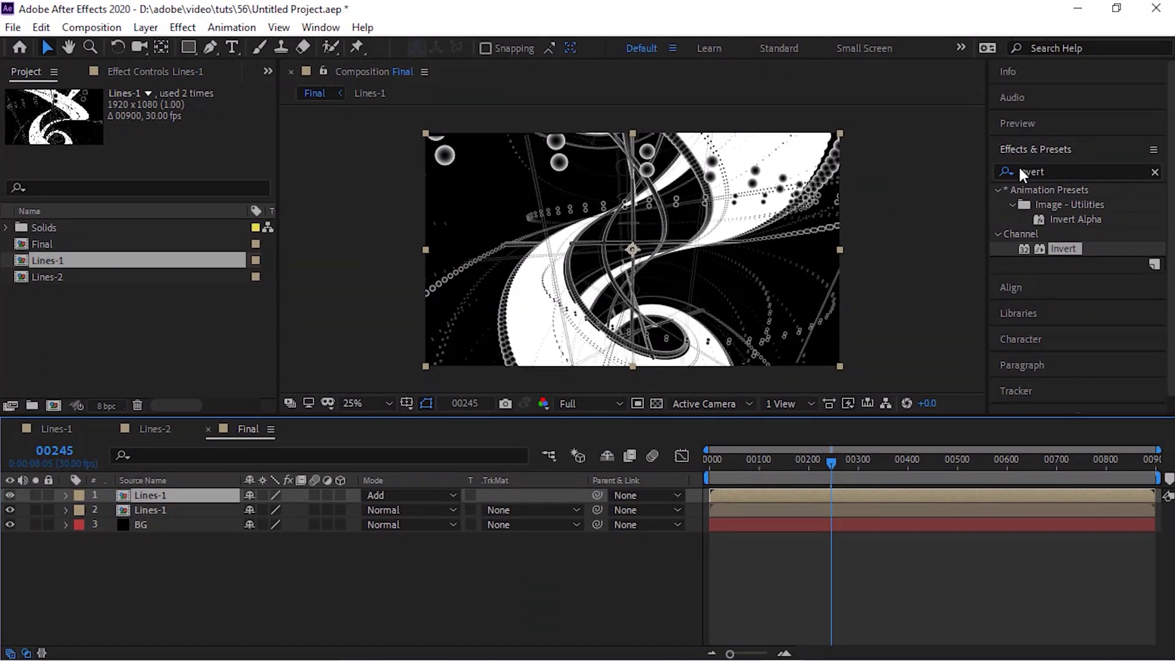
click(1068, 170)
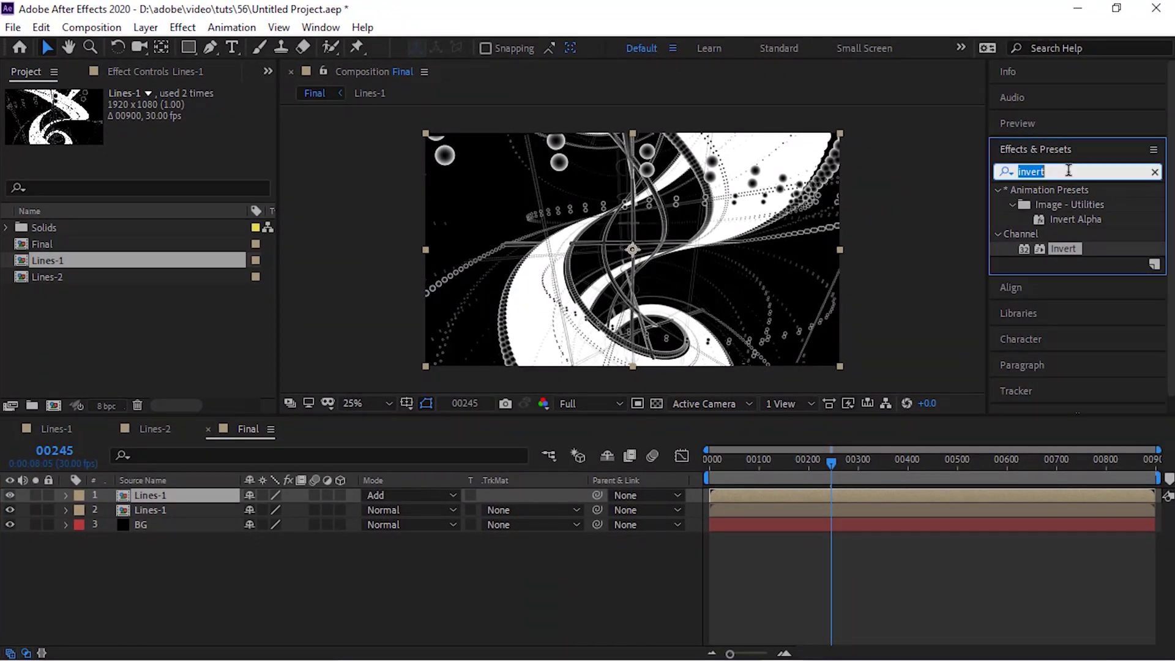
text(fast)
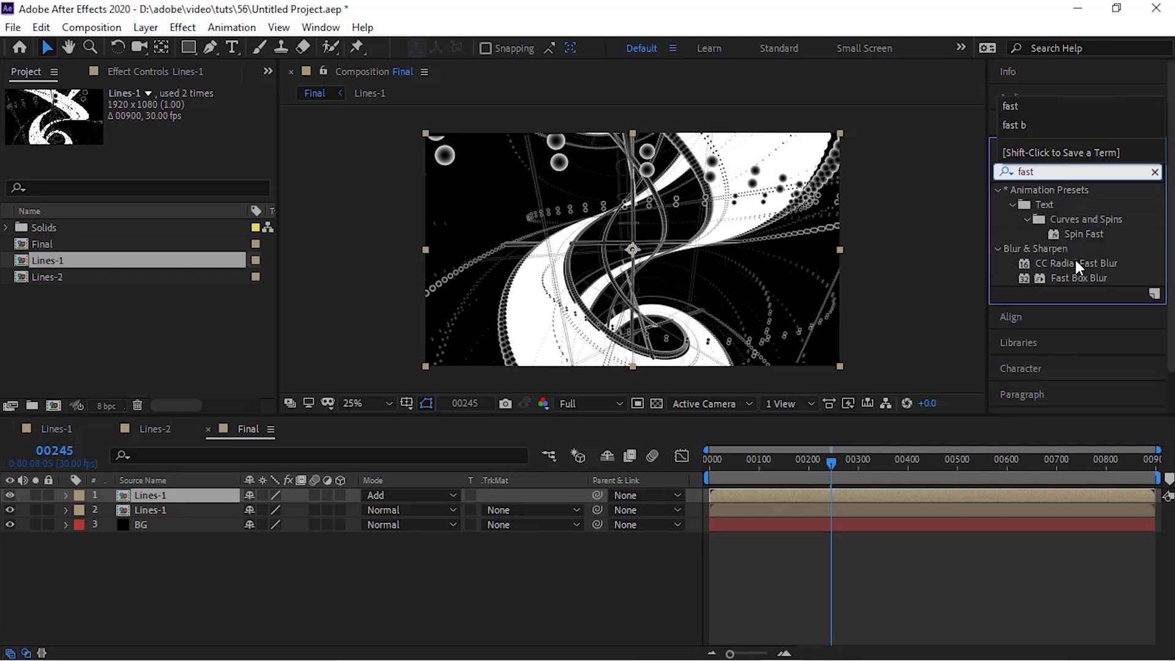
- Blur the top Lines-1 layer with Fast Box Blur (radius 210, 1 iteration), then add Lines-2 to Final
double_click(1074, 278)
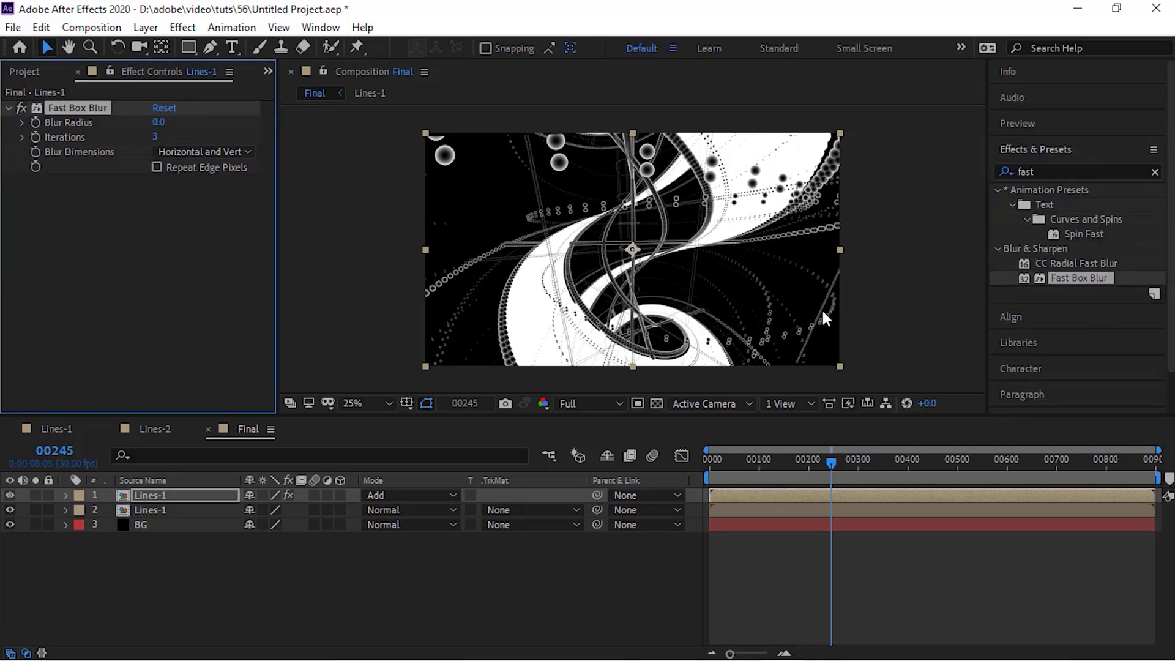
click(86, 238)
click(159, 122)
text(10)
key(Tab)
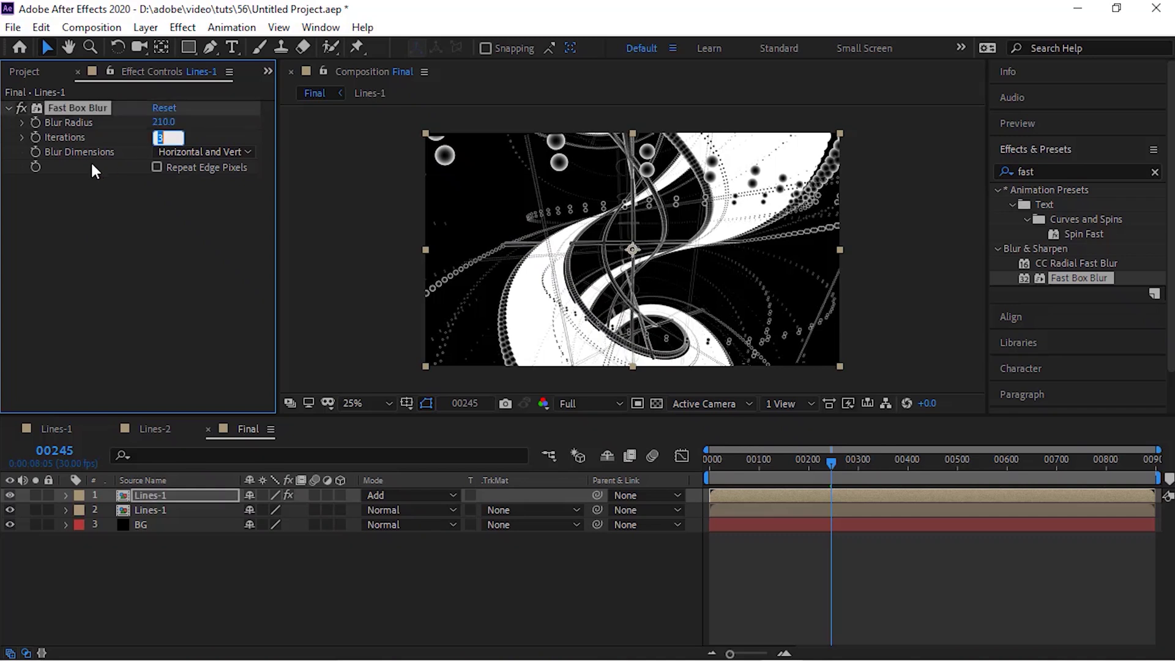
text(1)
key(Return)
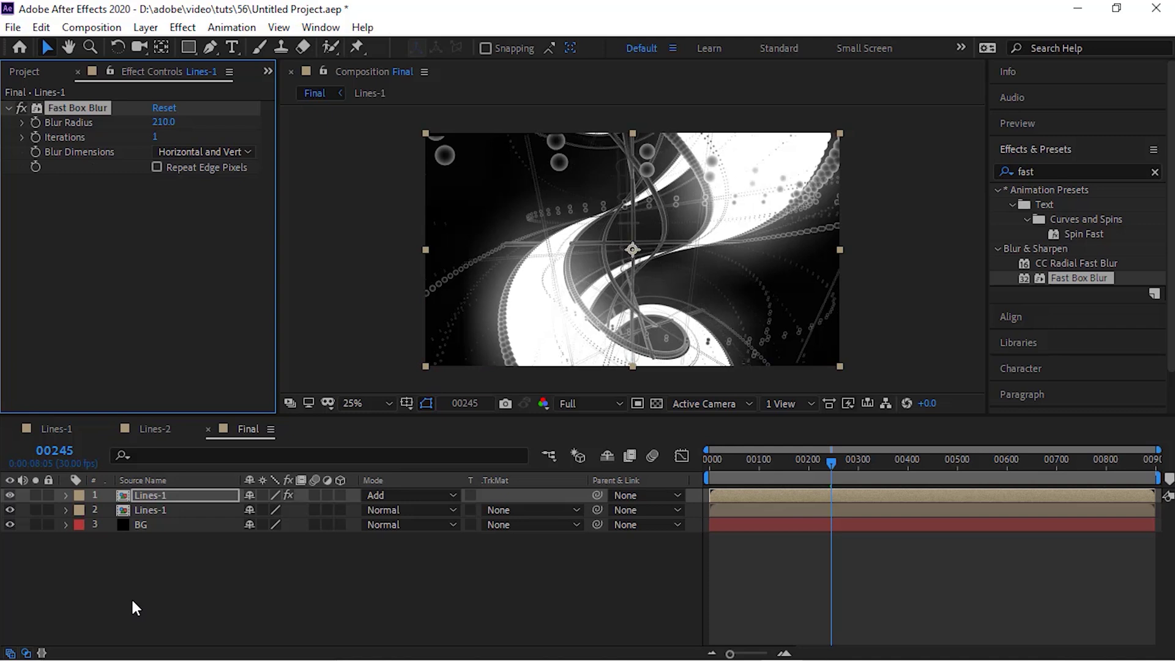
click(156, 563)
click(26, 71)
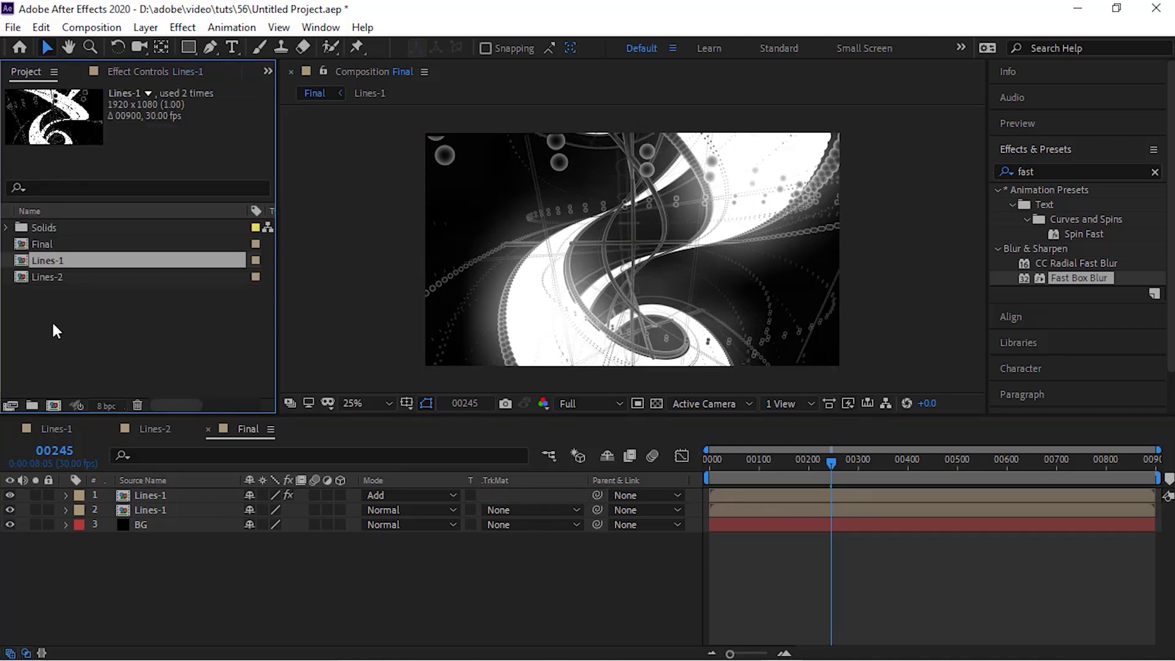
drag(57, 281, 138, 493)
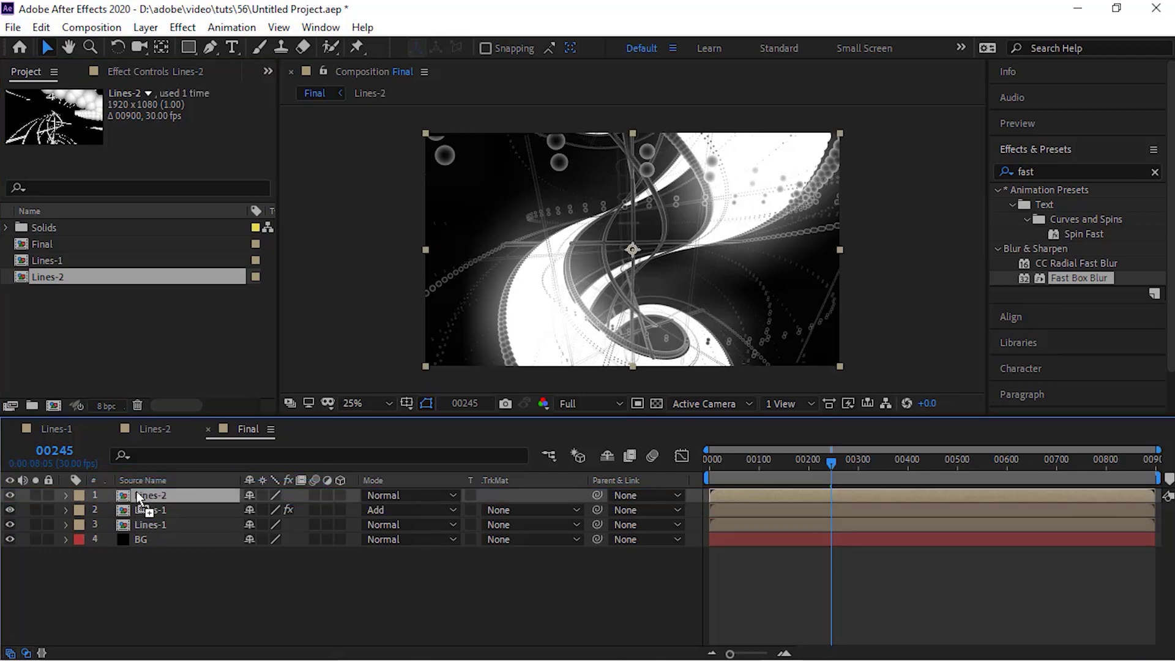
- Set the Lines-2 layer's blend mode to Add
click(379, 494)
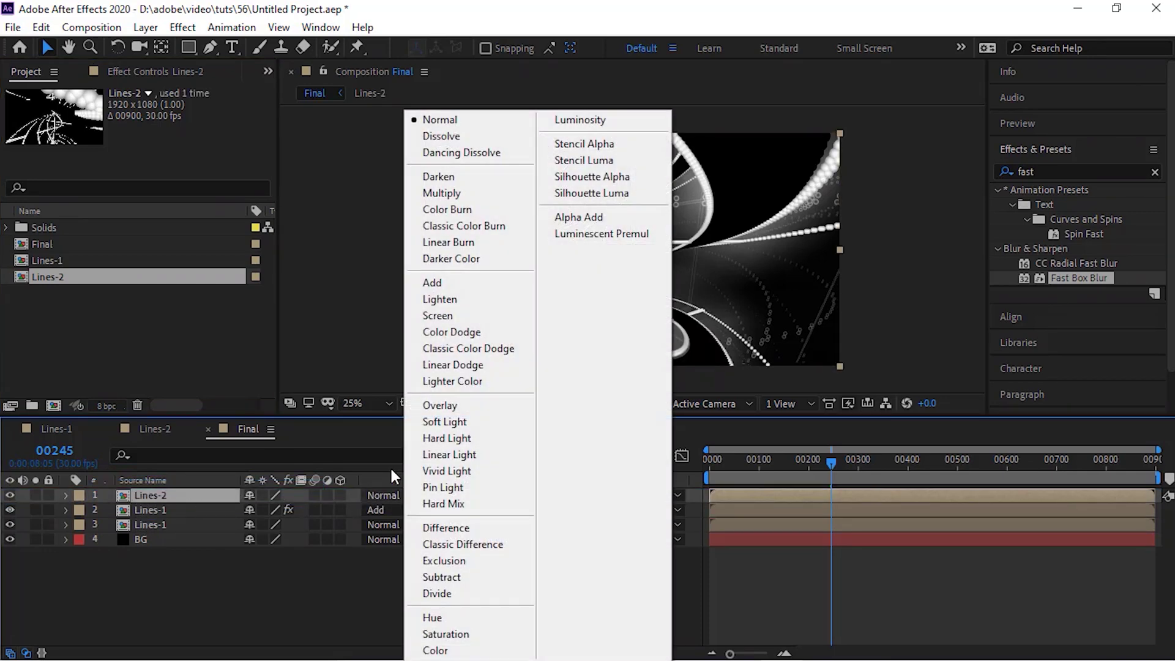
click(454, 283)
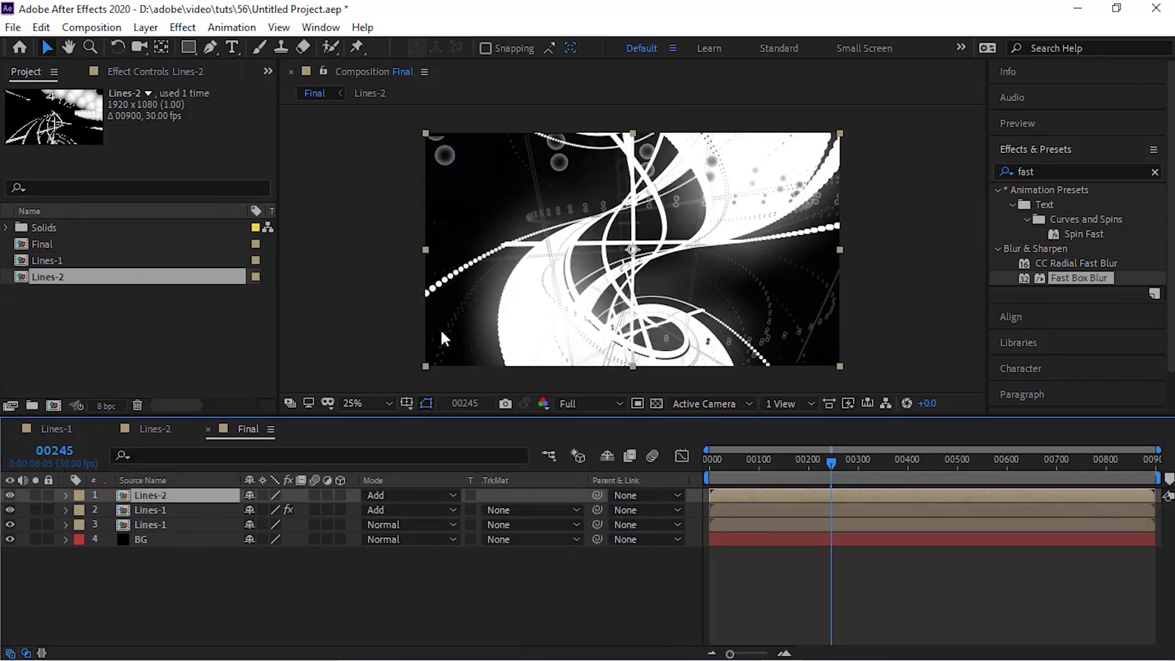
click(116, 580)
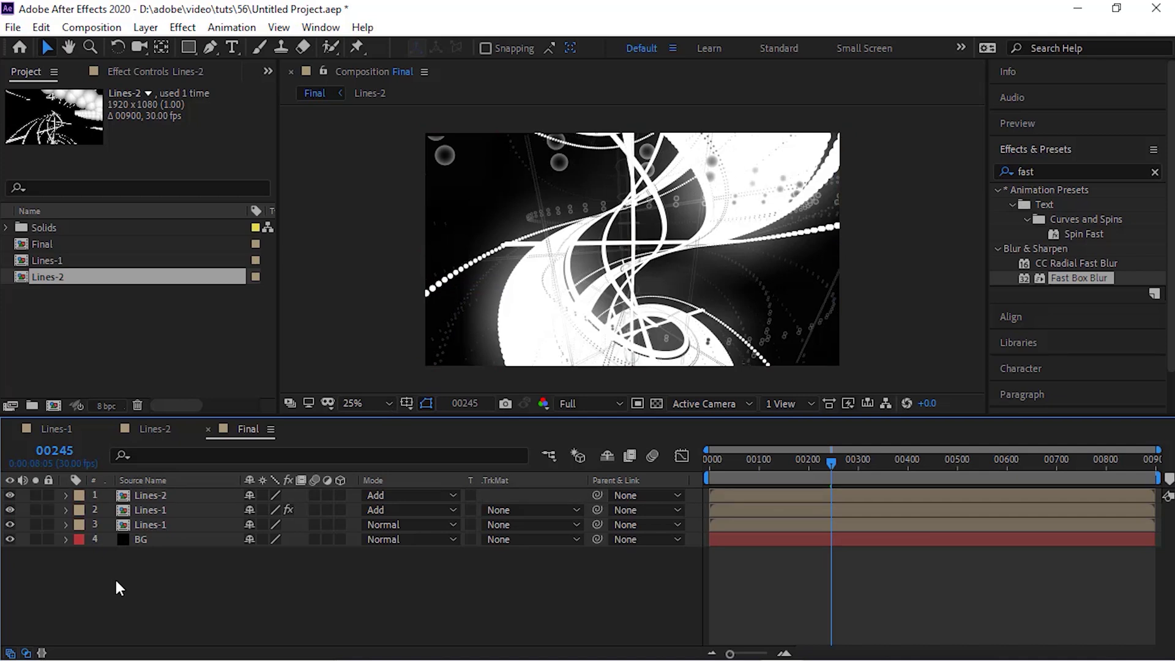
right_click(115, 577)
- Add a new adjustment layer named CC at the top of Final
mouse_move(231, 399)
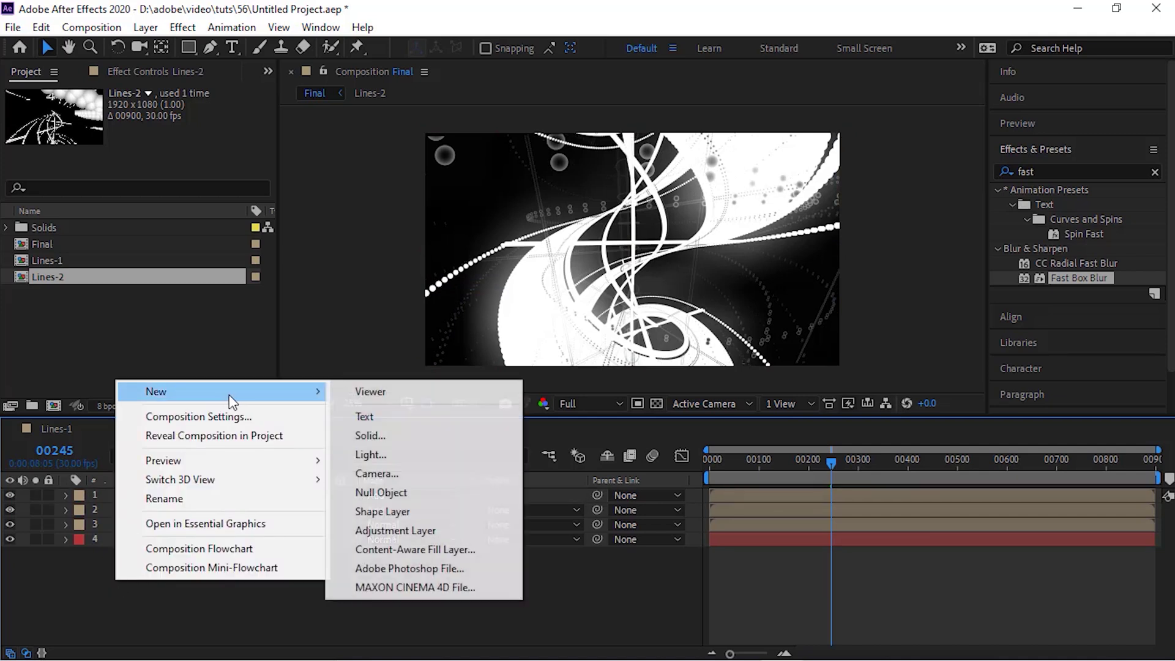
click(412, 526)
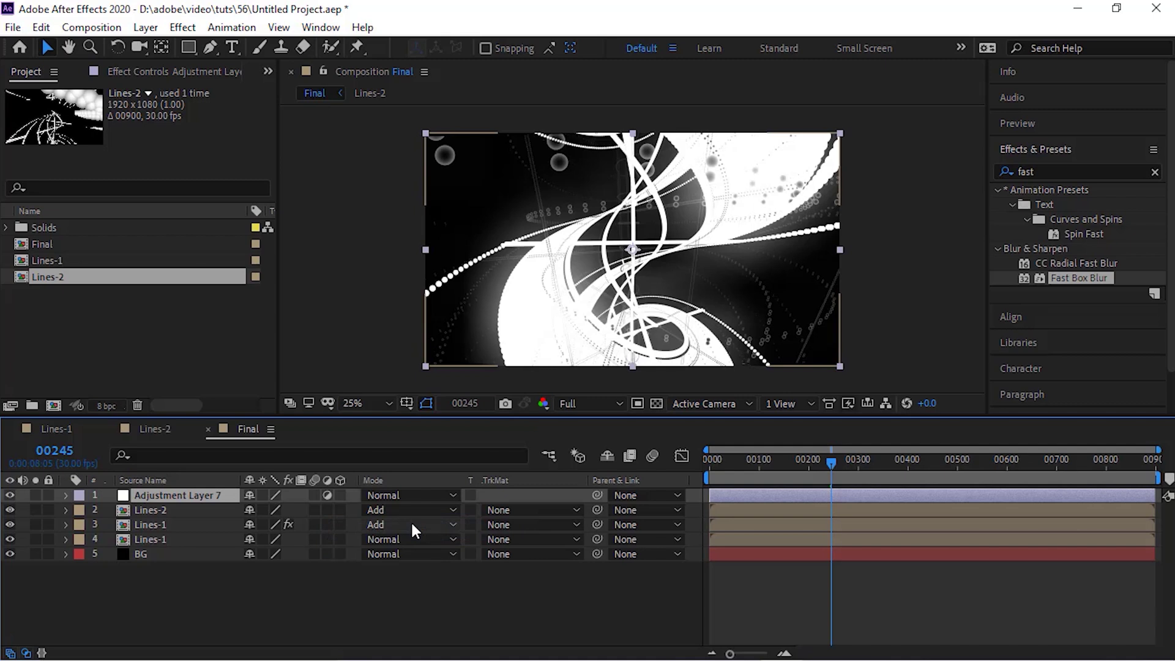
key(Return)
text(CC)
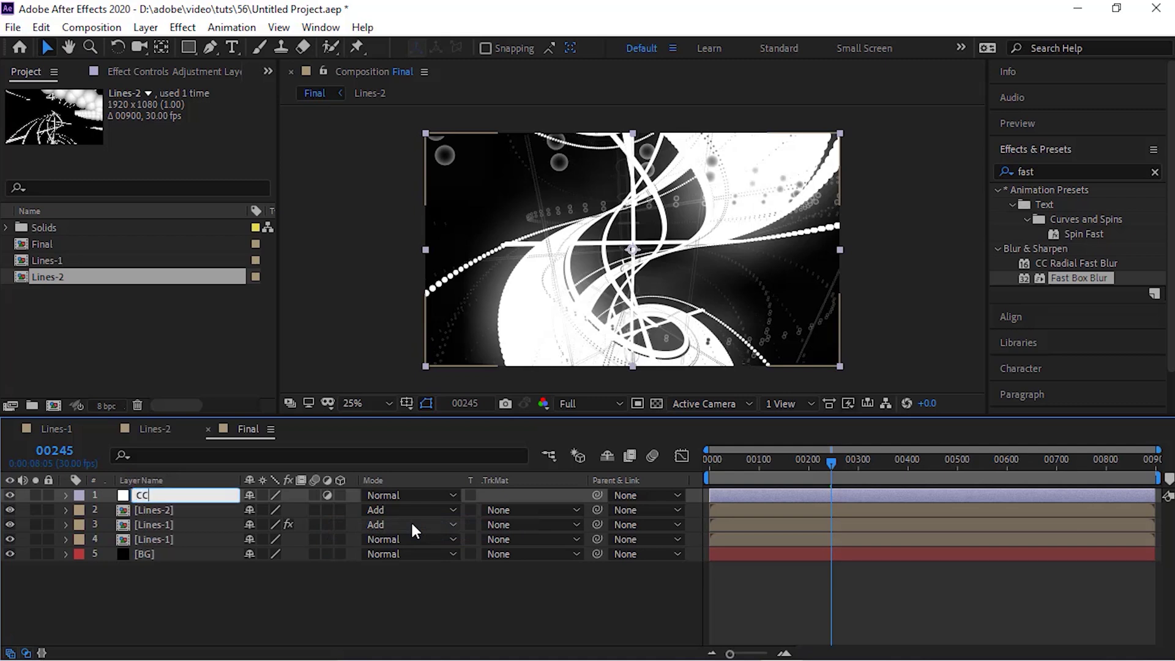
key(Return)
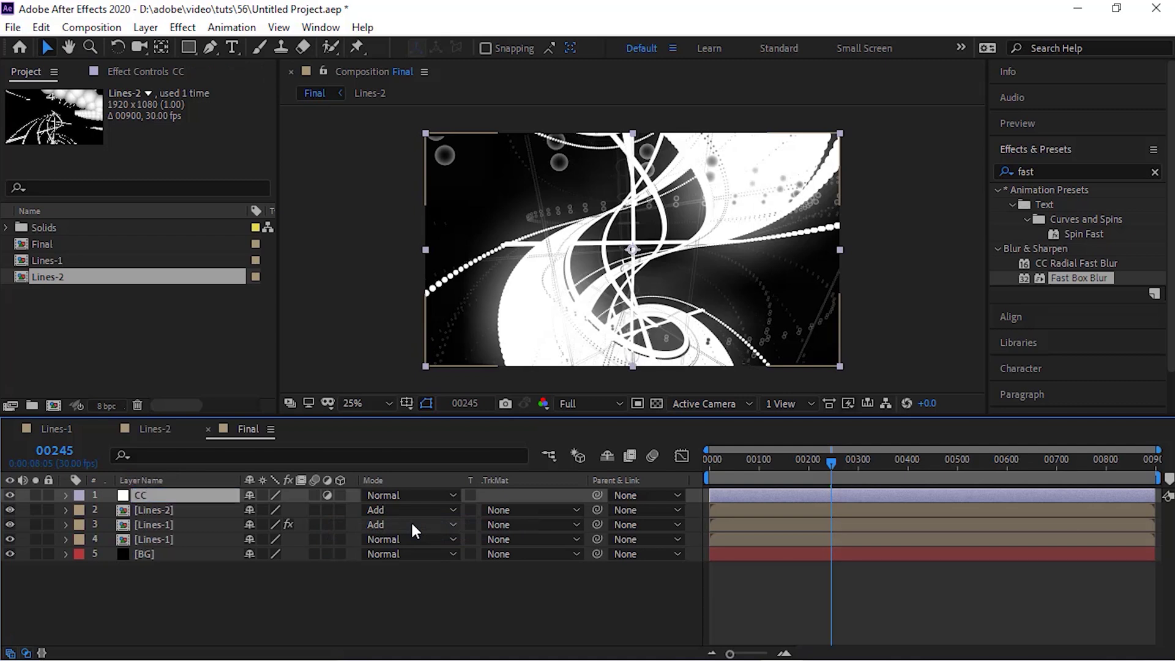
- Replace the effects search term with 'curv' to find Curves
click(1051, 170)
key(BackSpace)
text(curv)
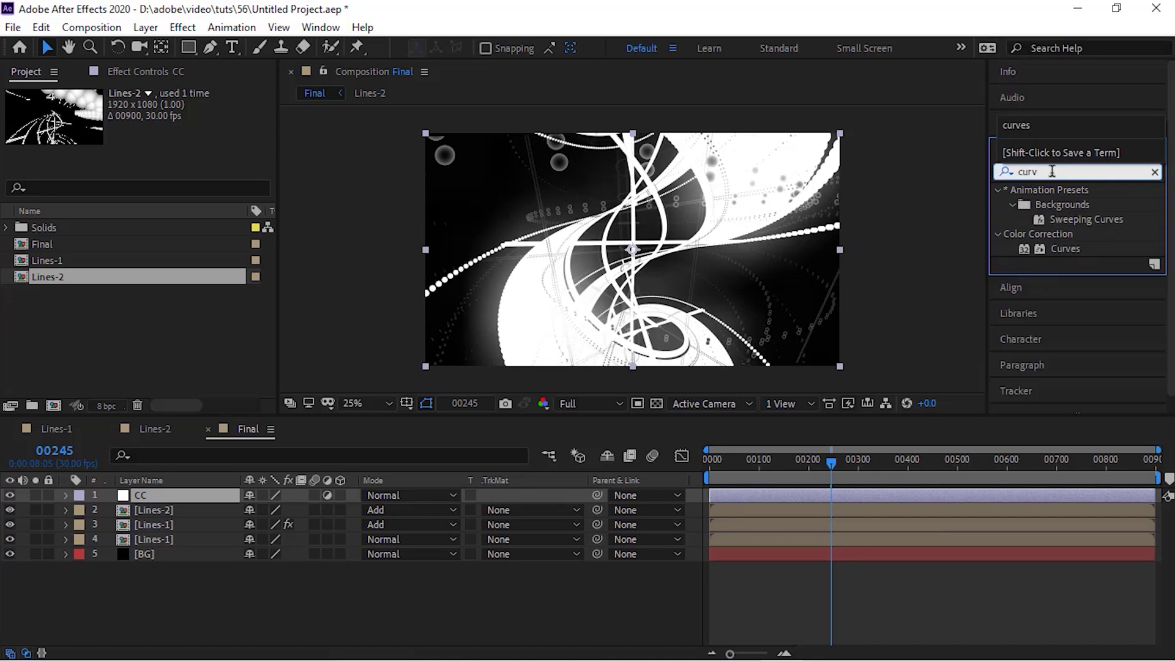
- Apply Curves to the CC layer and bend the red channel into an S-curve
double_click(1065, 248)
click(204, 123)
click(202, 159)
drag(194, 231, 173, 214)
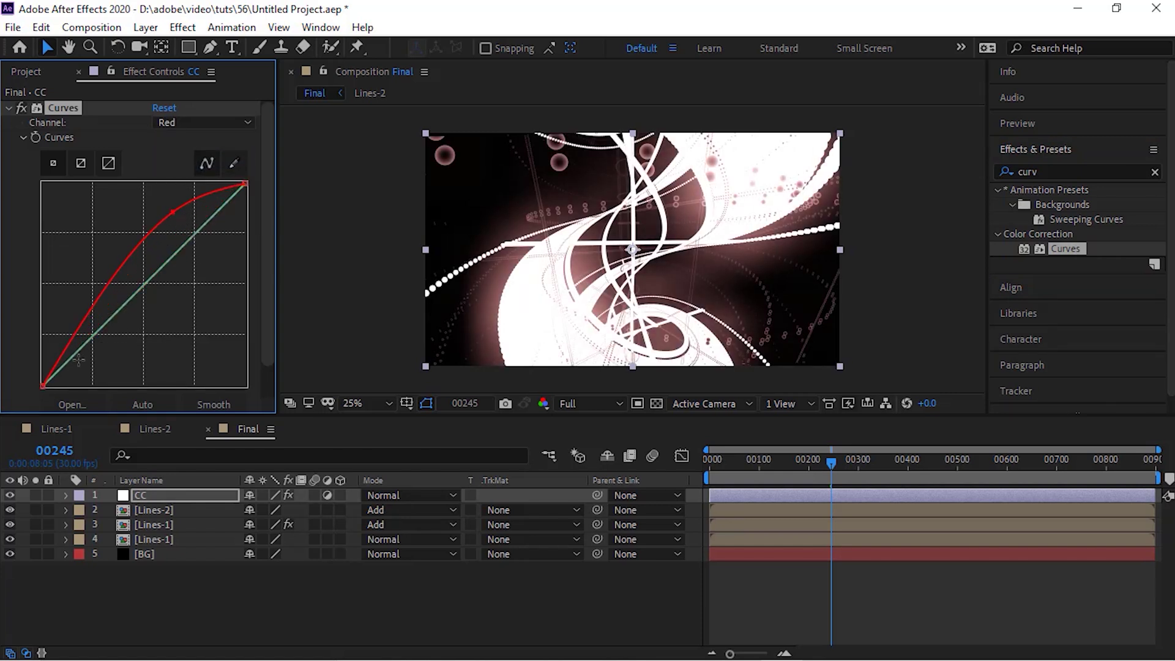
drag(64, 350, 82, 366)
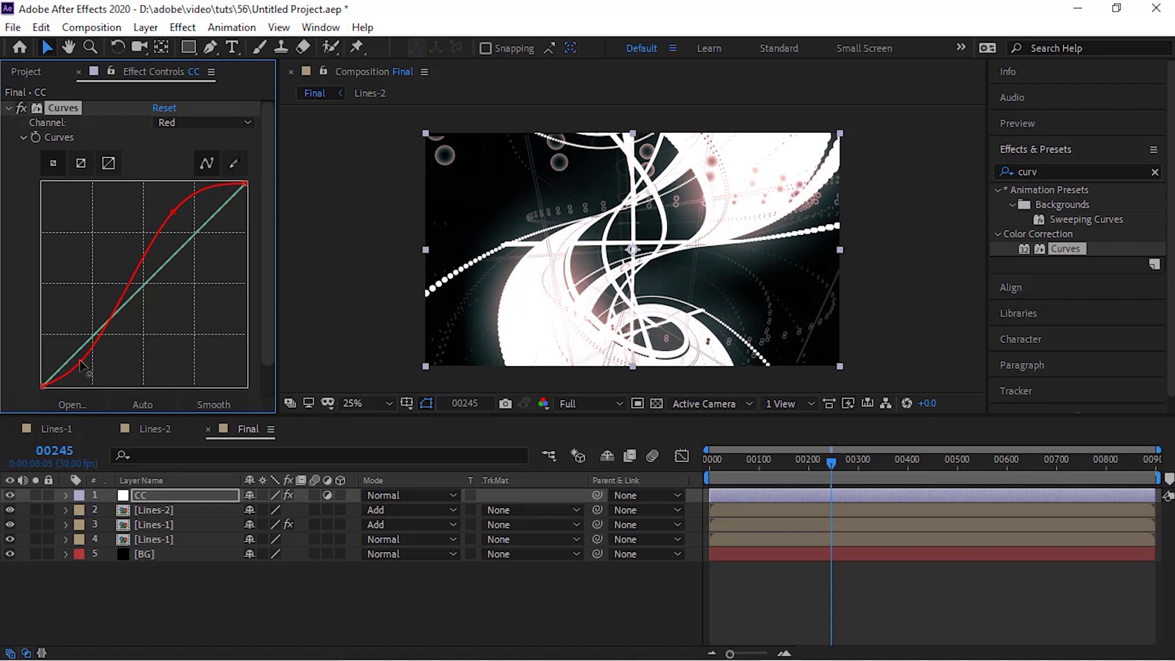
- Raise the green and blue curves and lift the blue black point to tint shadows blue
click(249, 121)
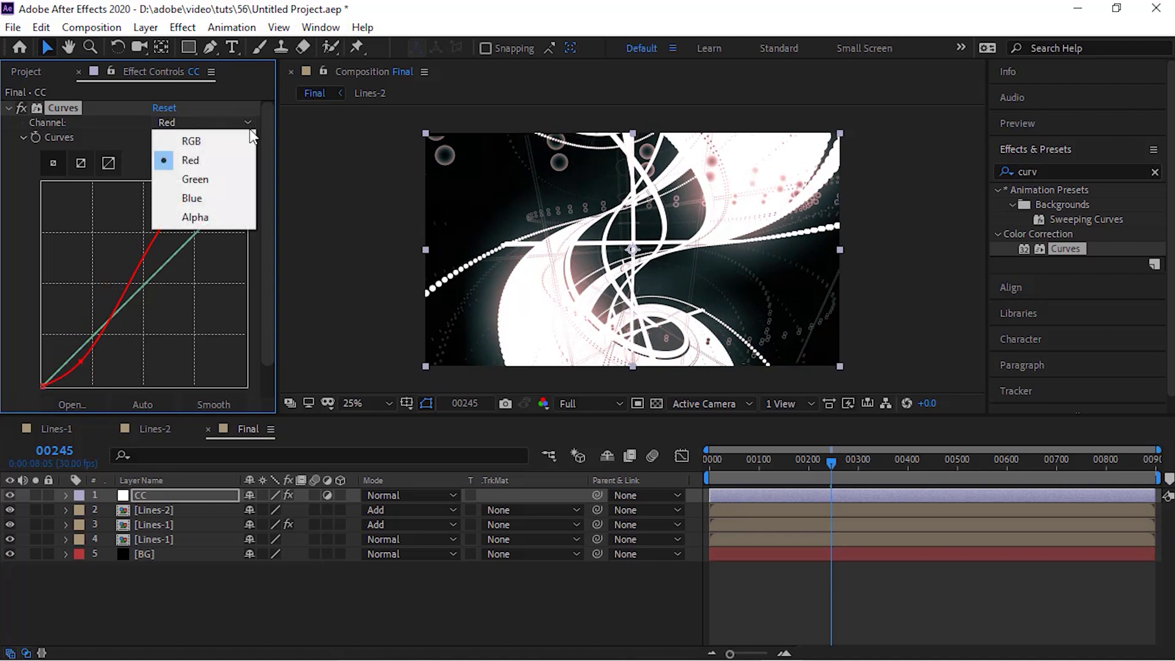
click(211, 180)
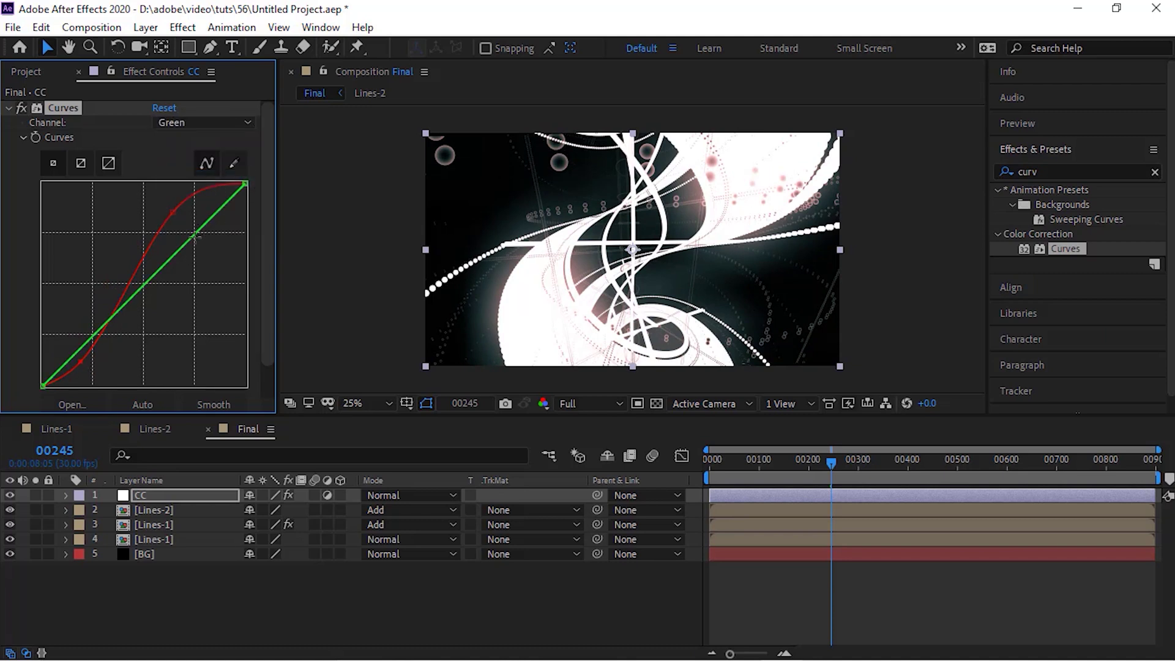
drag(179, 231, 172, 226)
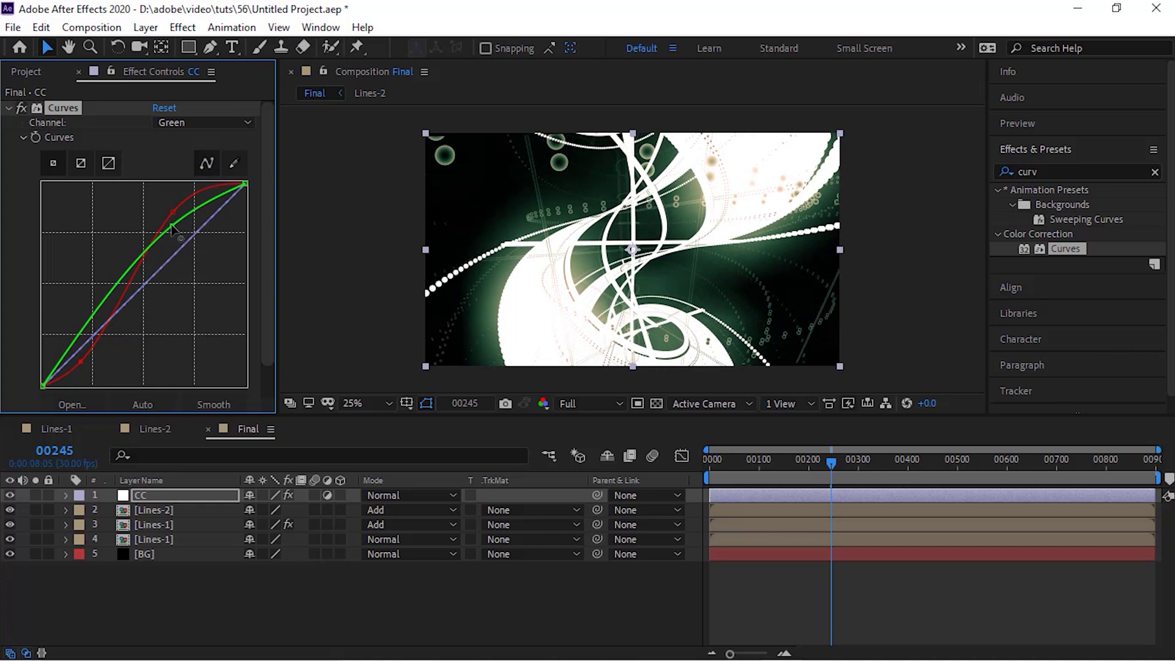
click(224, 123)
click(218, 198)
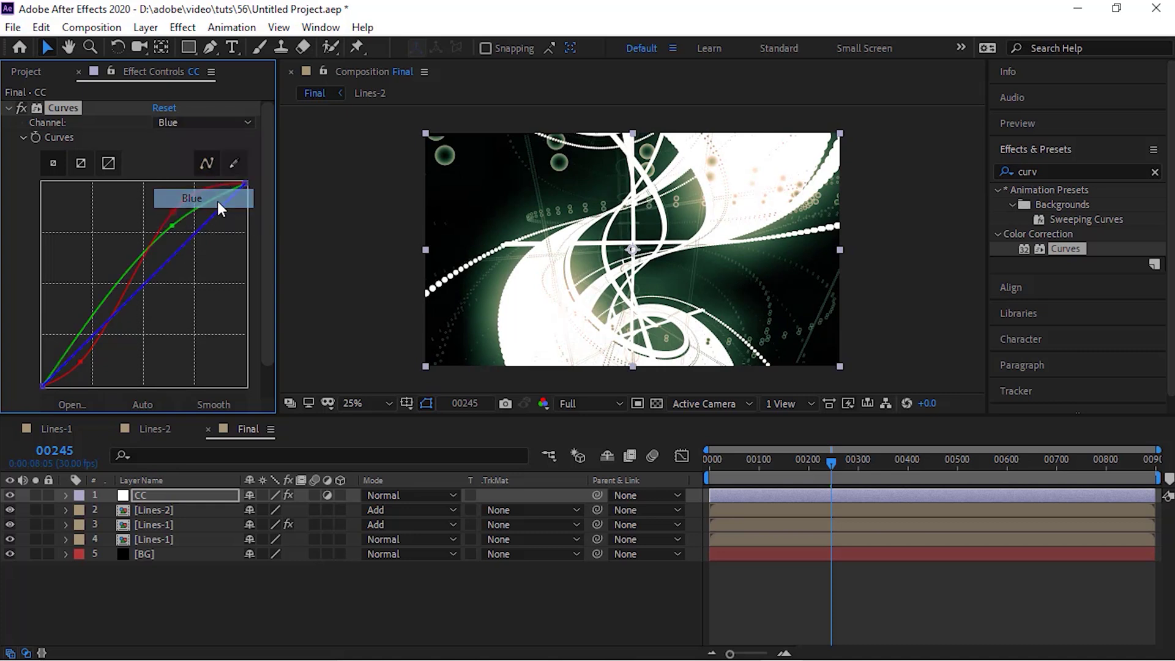
drag(202, 232, 184, 224)
drag(42, 386, 40, 357)
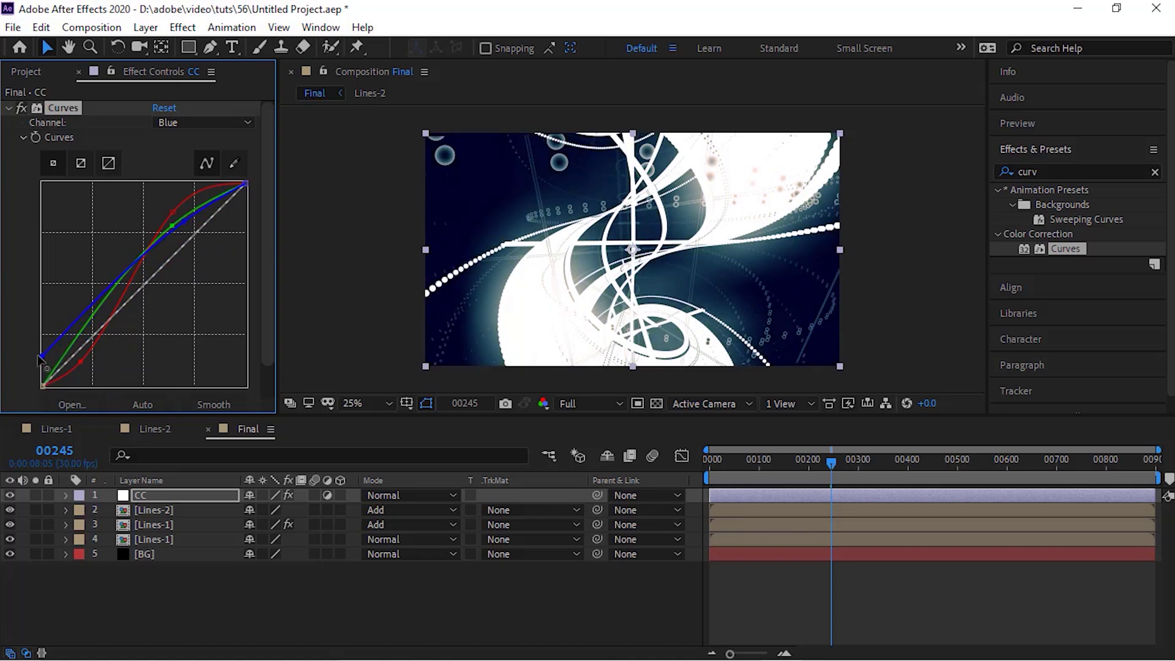
scroll(39, 361, down, 1)
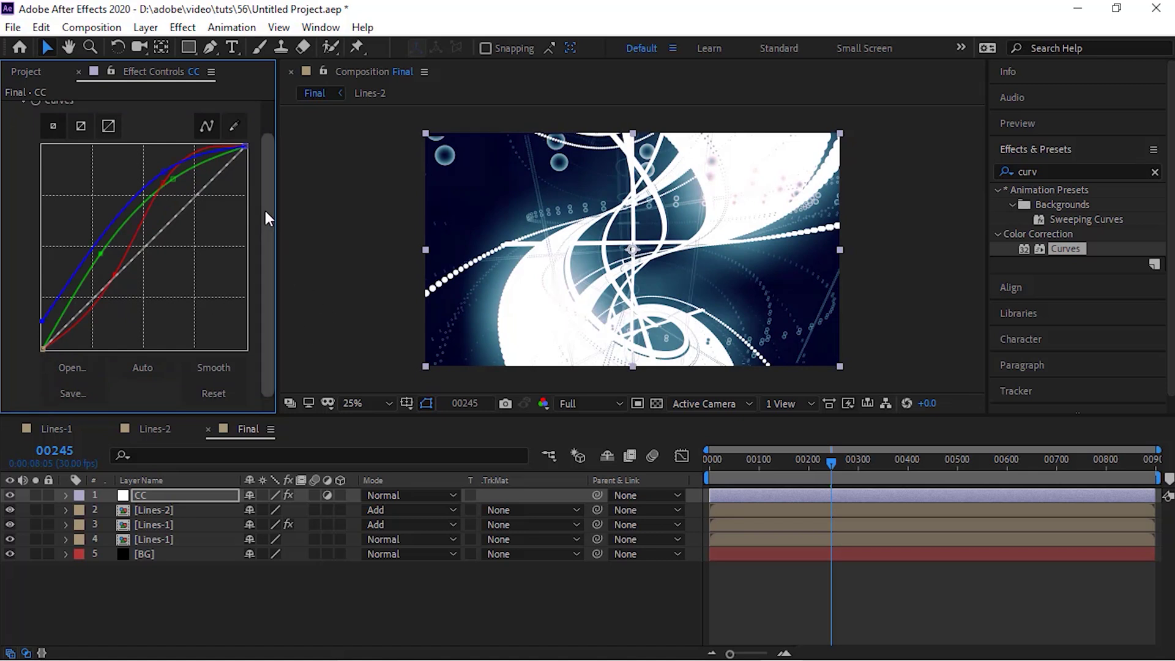
- Add an adjustment layer named TW on top of Final and search effects for 'timew'
right_click(118, 597)
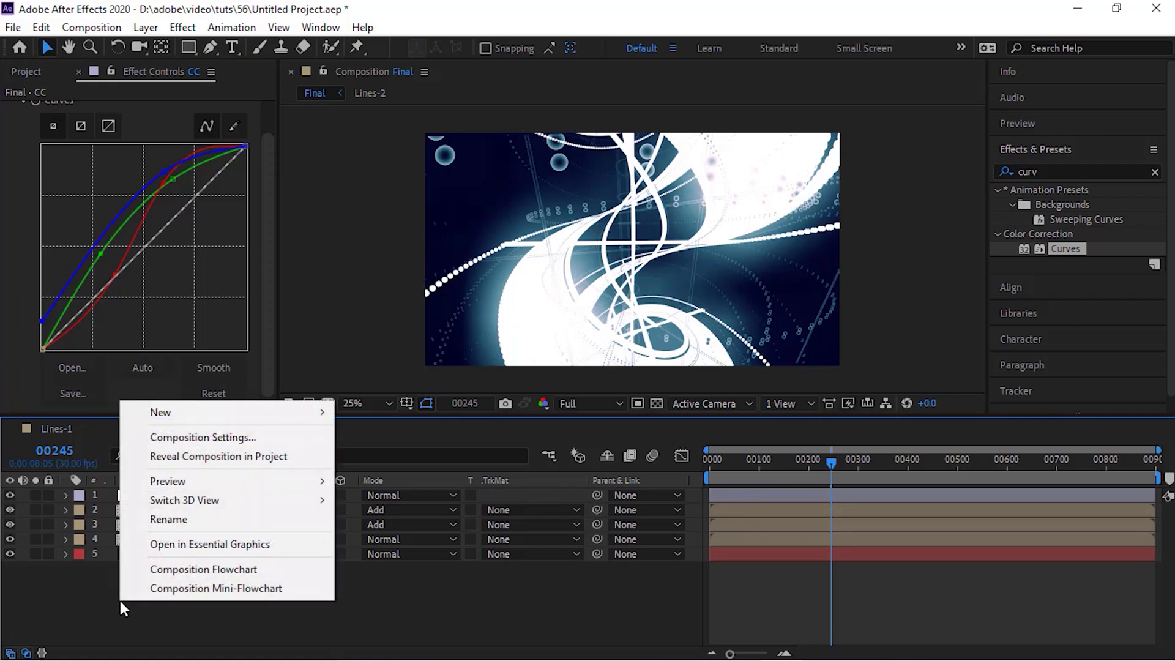
mouse_move(251, 409)
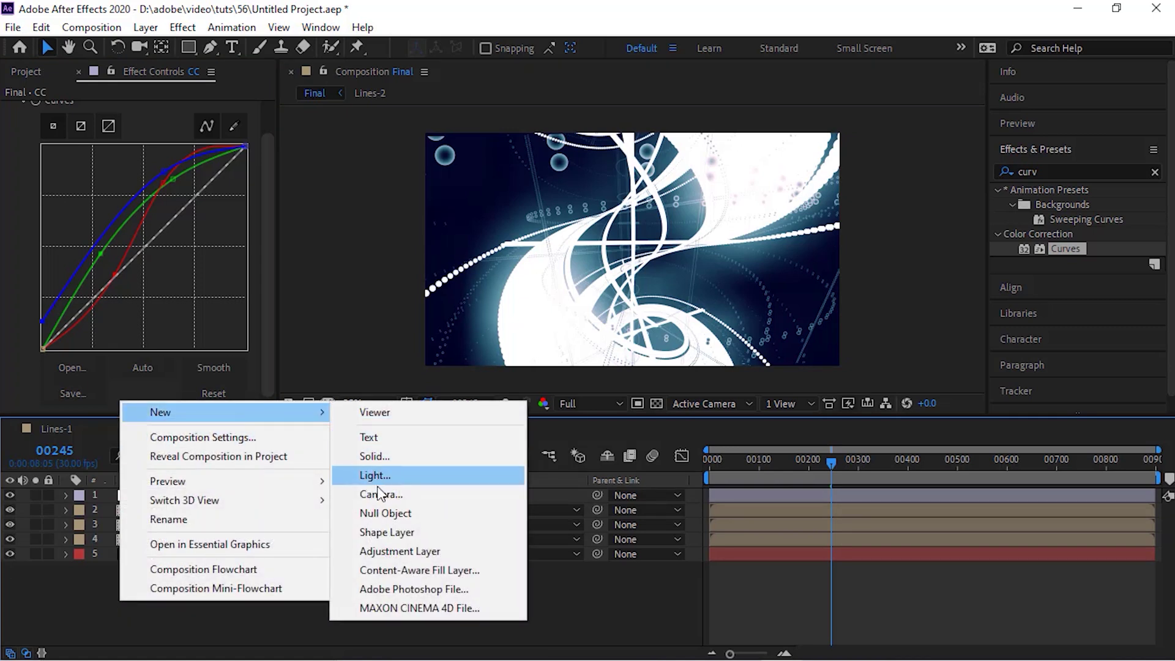
click(399, 552)
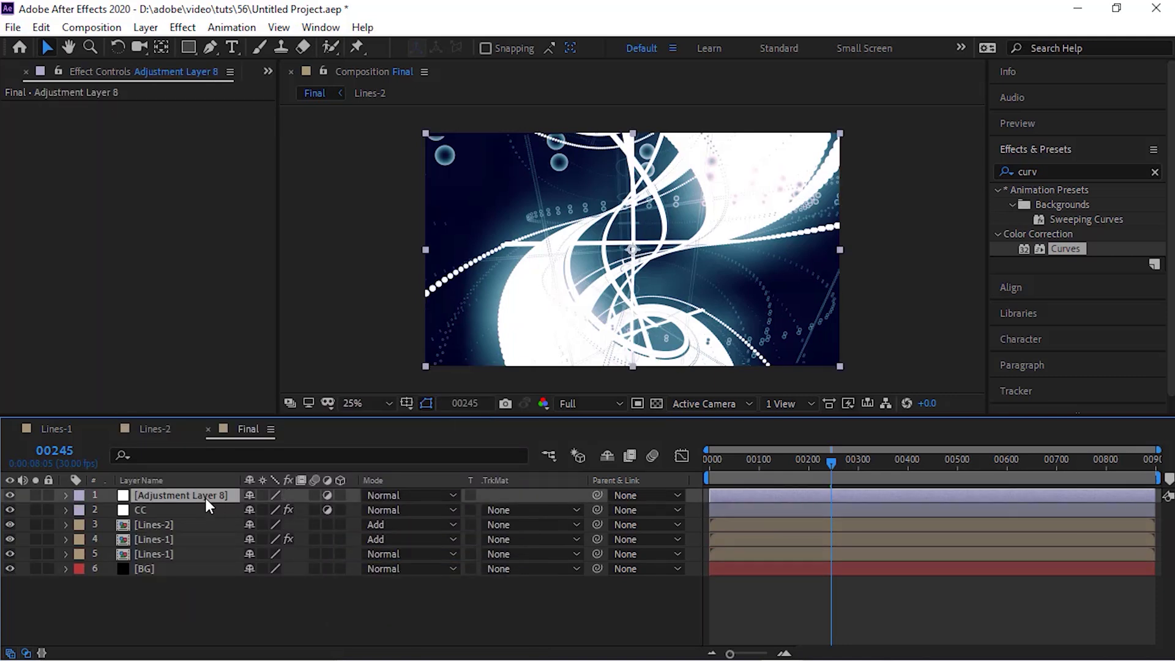
key(Return)
text(TW)
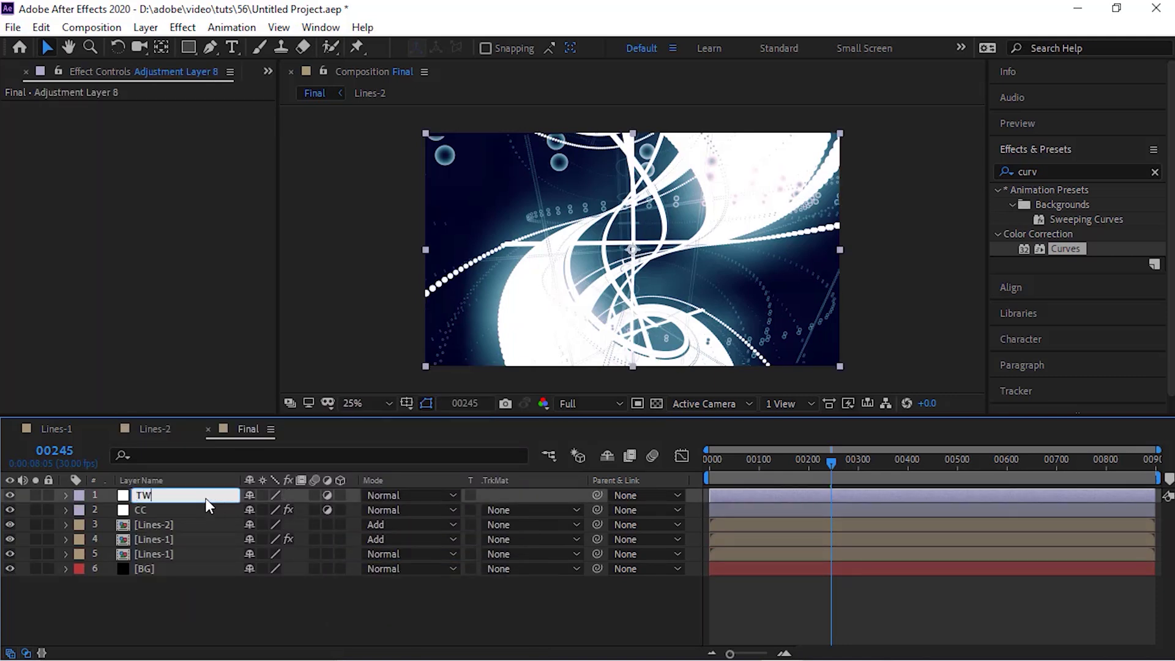
key(Return)
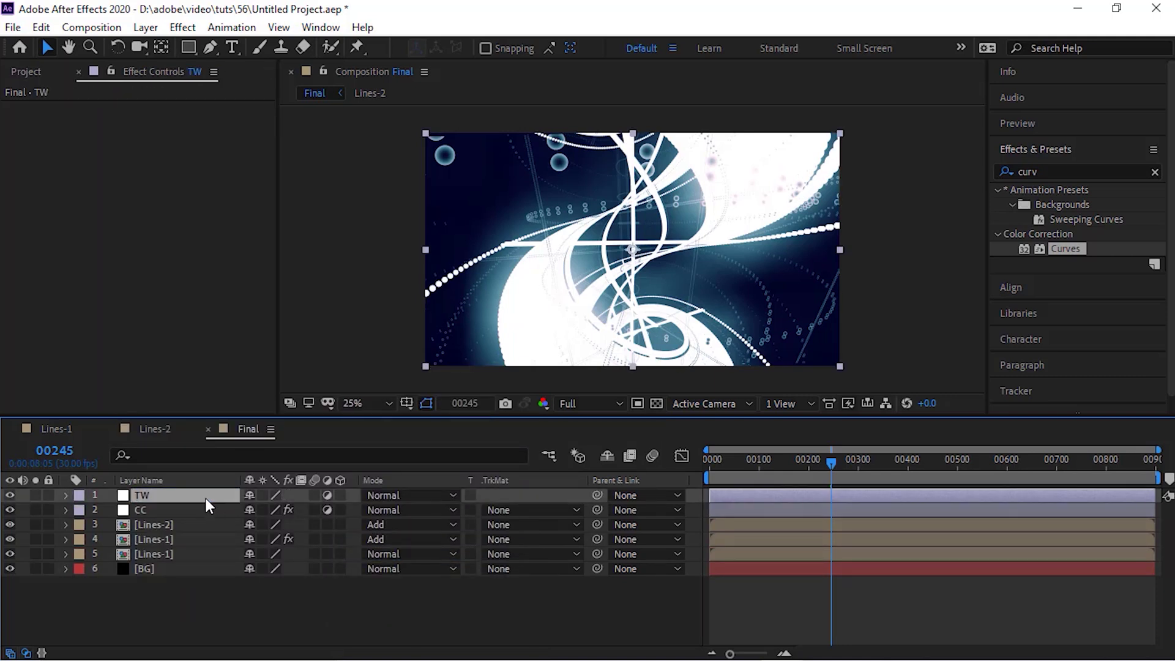
click(1057, 171)
text(time)
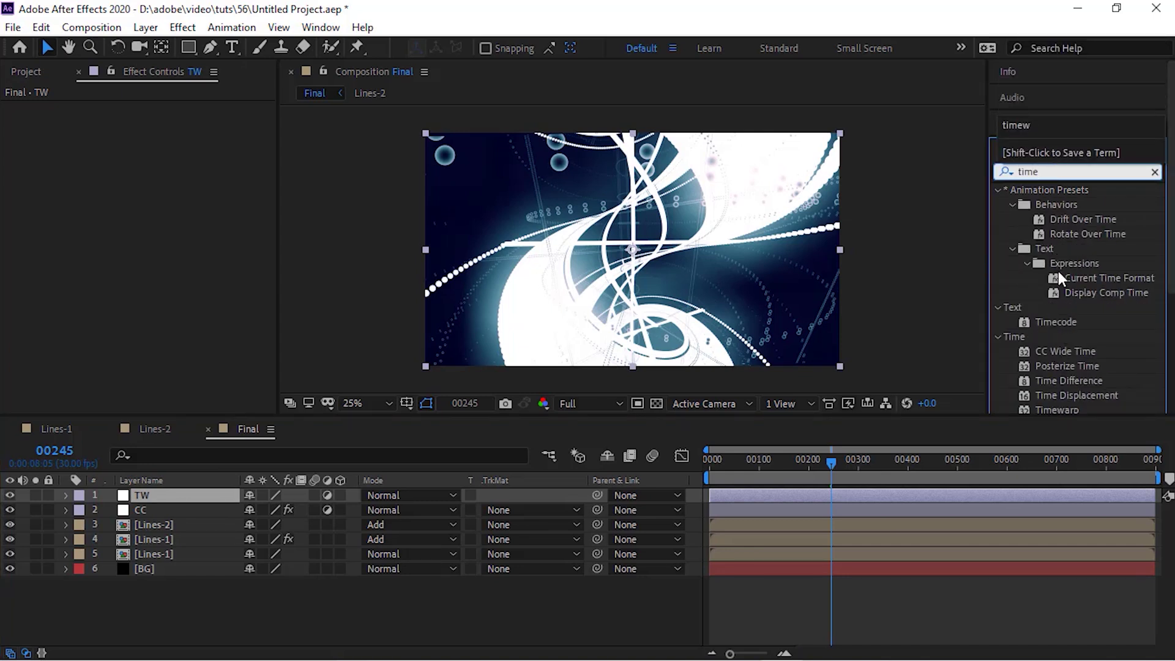
text(w)
- Apply Timewarp to the TW layer with Speed 100
click(1058, 204)
double_click(1058, 203)
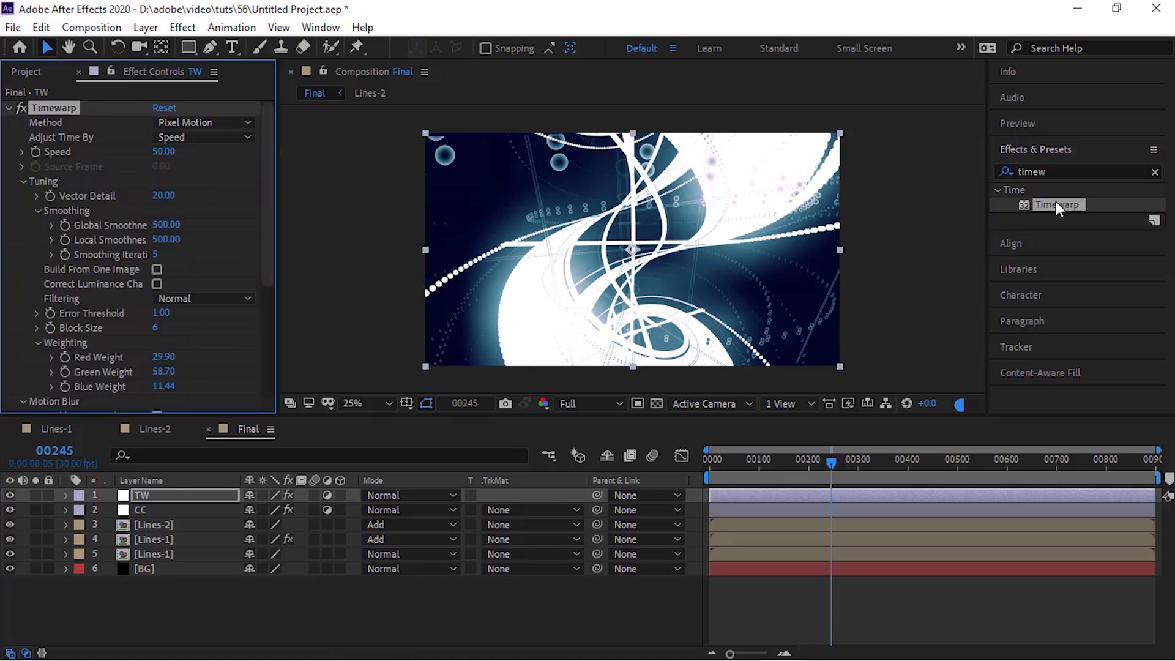
click(164, 152)
text(100)
key(Return)
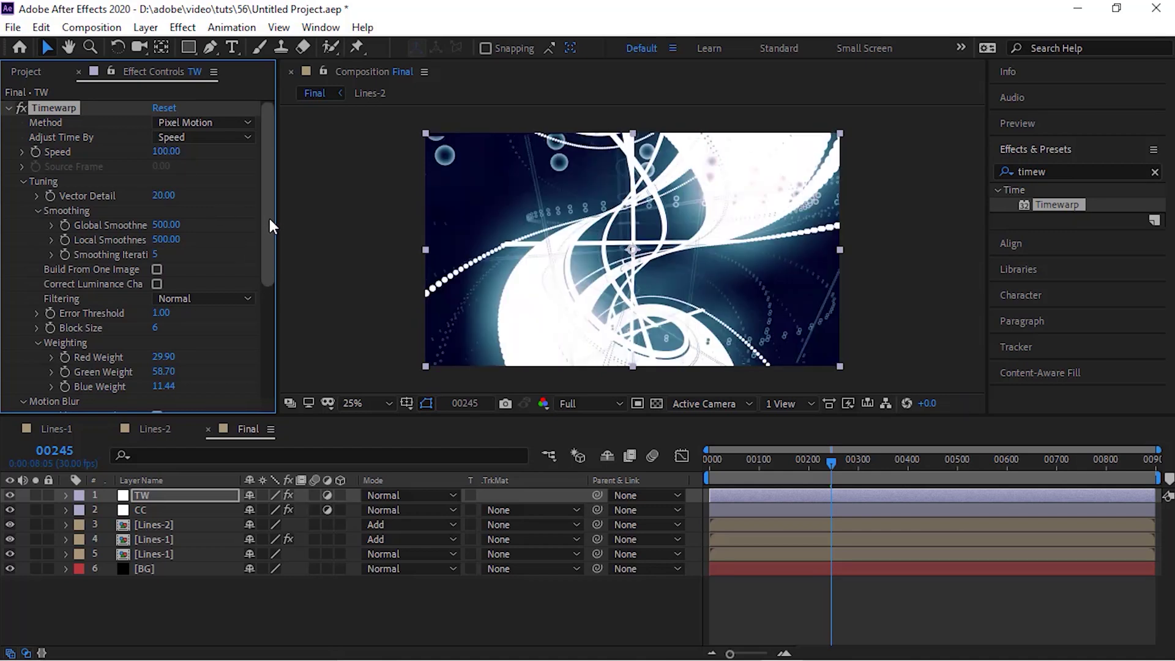
- Enable Timewarp motion blur with Manual shutter control and 10 shutter samples
drag(269, 218, 271, 280)
click(156, 312)
click(194, 328)
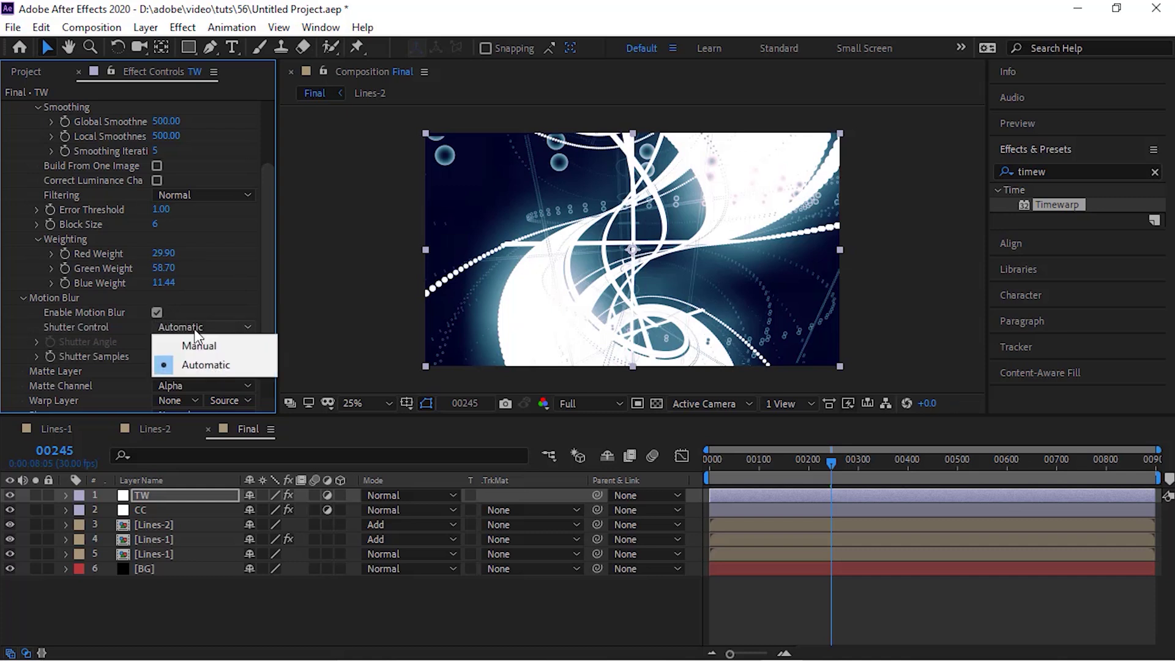
click(195, 345)
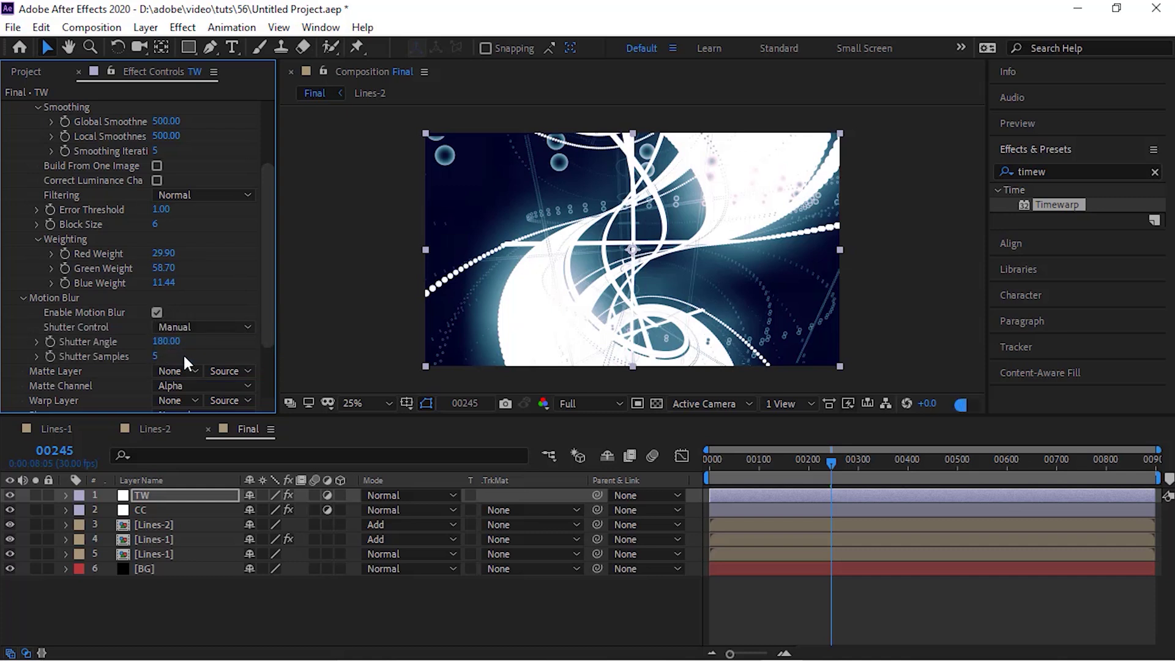
click(156, 356)
text(16)
key(Return)
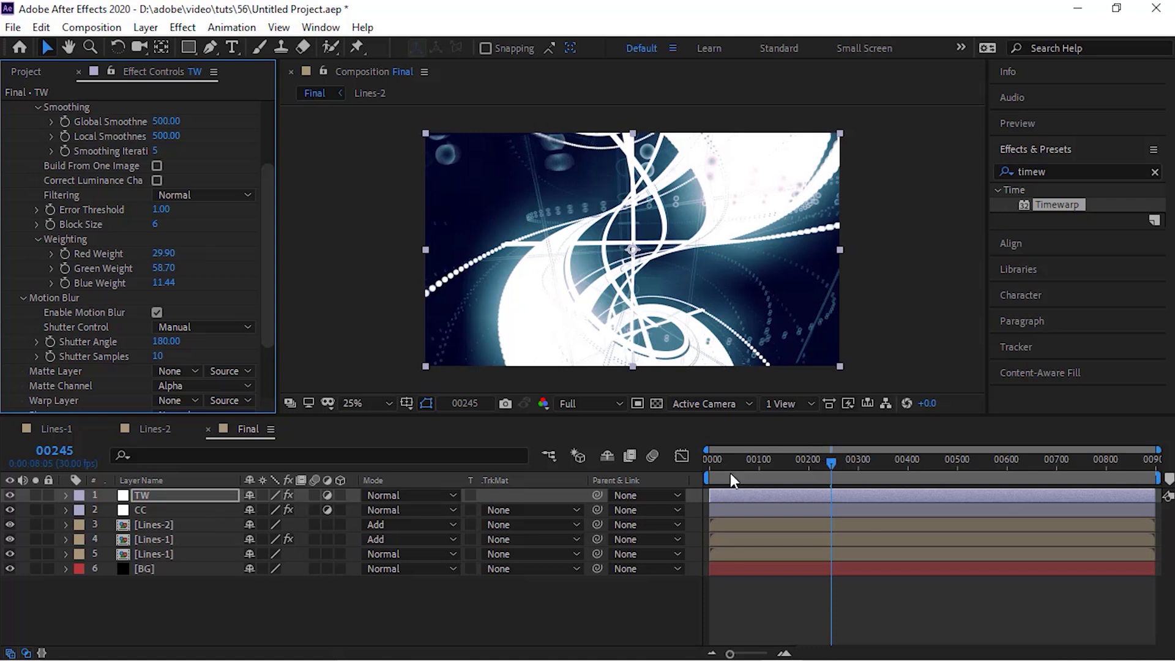
click(732, 465)
click(732, 465)
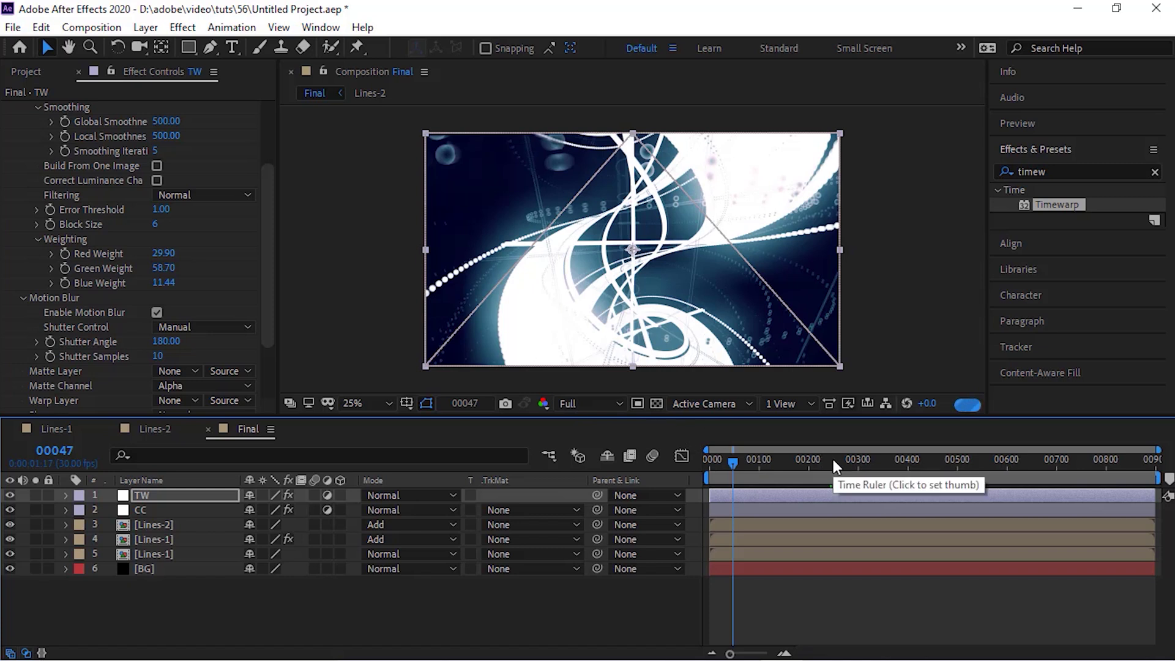
- Scrub to frame 00406 and back to 00366 to preview the motion-blurred lines
drag(850, 456, 915, 460)
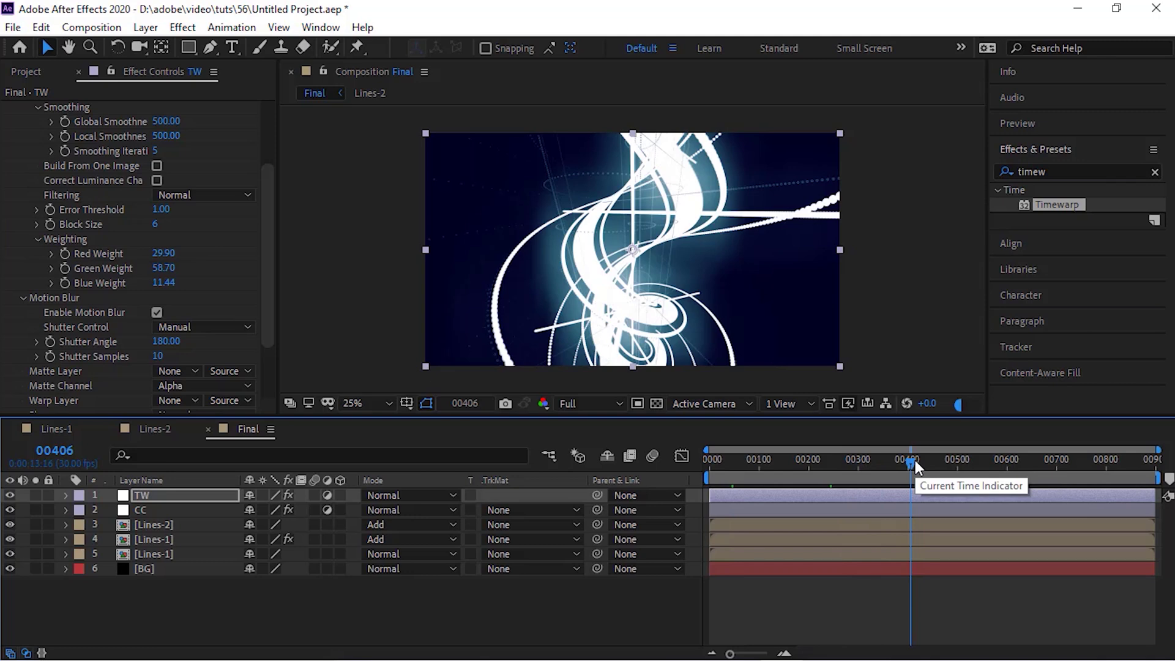
drag(915, 460, 895, 460)
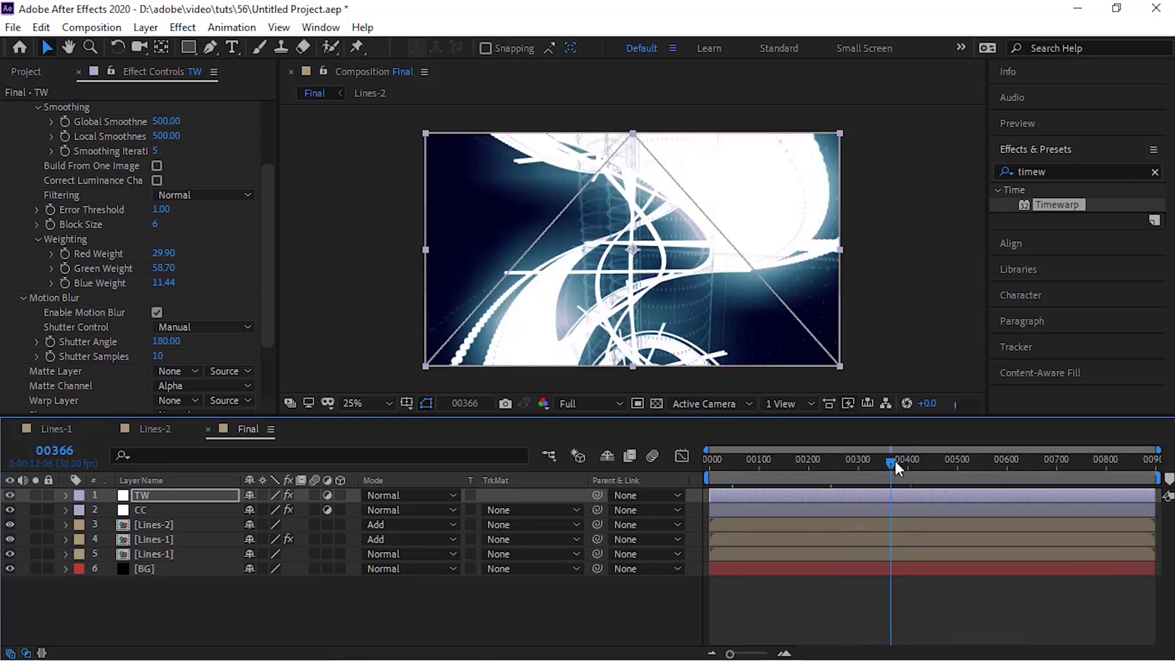